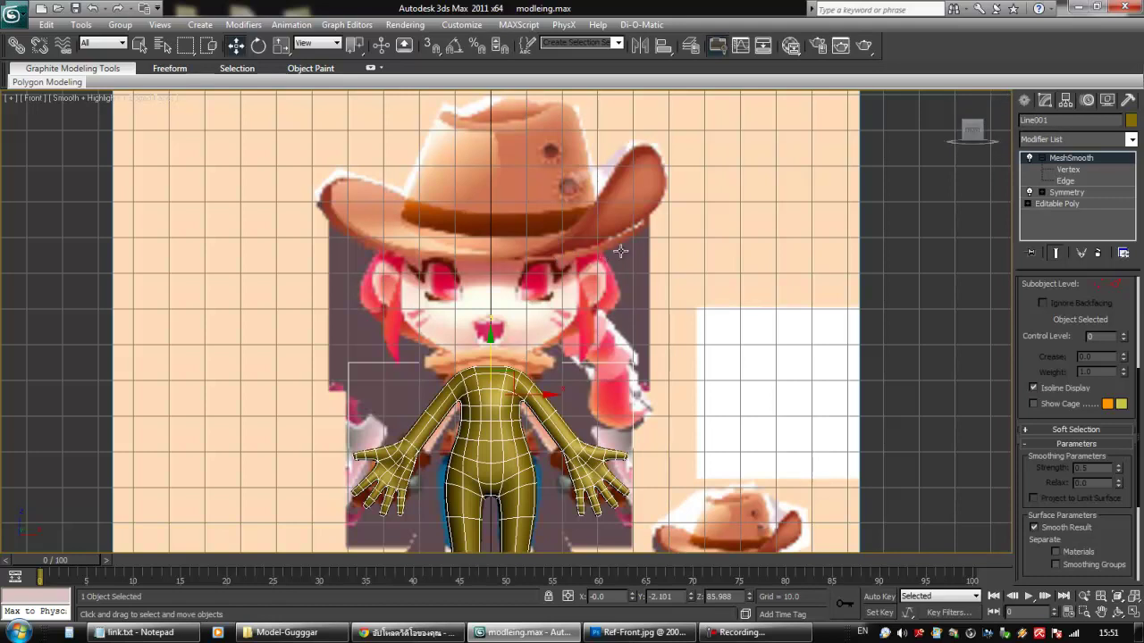
{"action": "left_click", "coordinate": [1023, 100]}
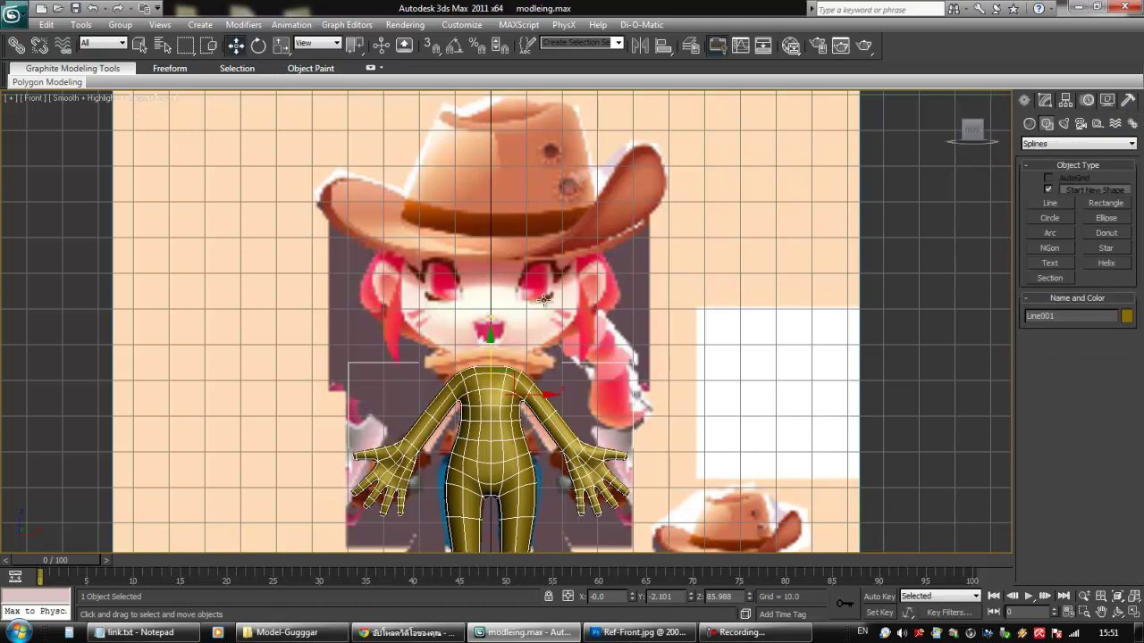
{"action": "left_click", "coordinate": [1054, 219]}
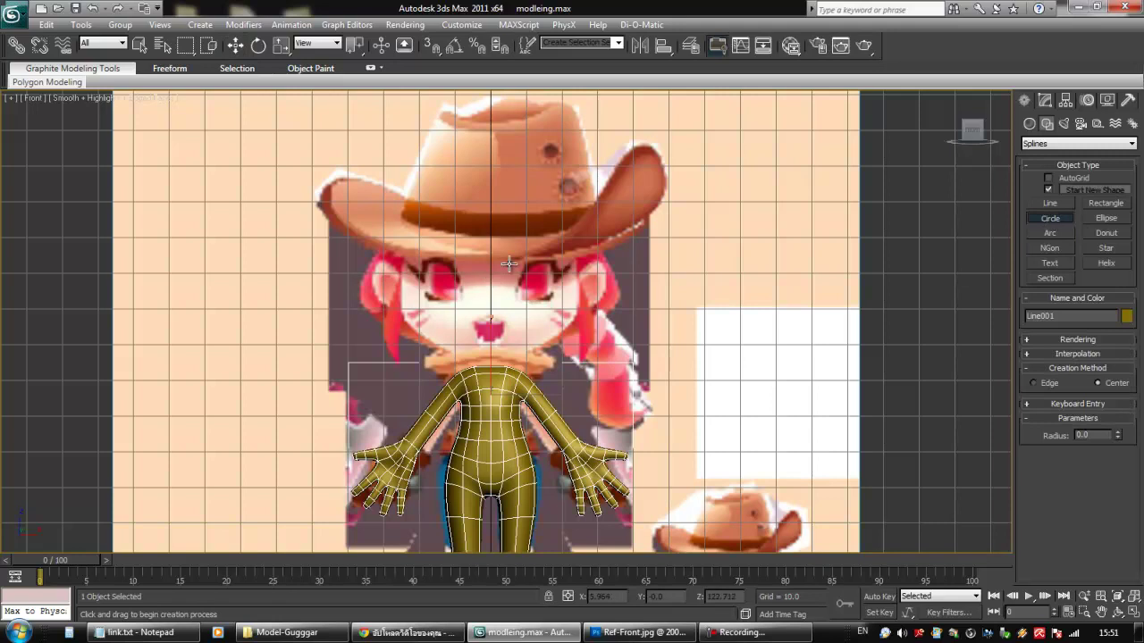
{"action": "left_click_drag", "start_coordinate": [494, 261], "coordinate": [558, 317]}
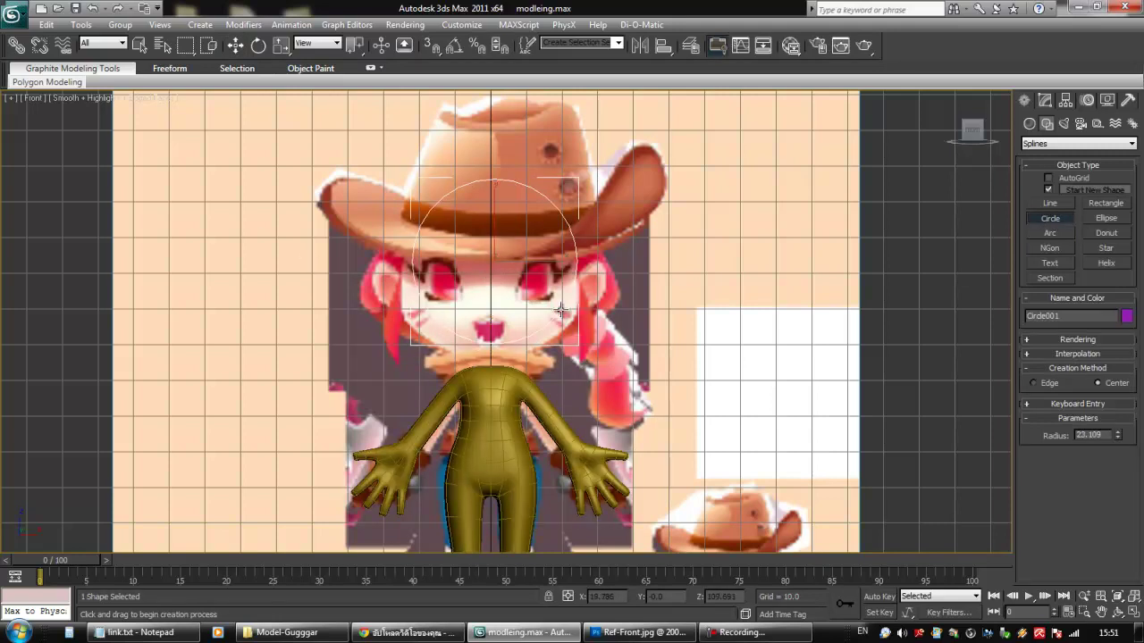
{"action": "key", "text": "ctrl+z"}
{"action": "right_click", "coordinate": [781, 259]}
Step: Create a sphere with a radius of about 25.7 over the character's head and set it to 12 segments
{"action": "left_click", "coordinate": [1029, 124]}
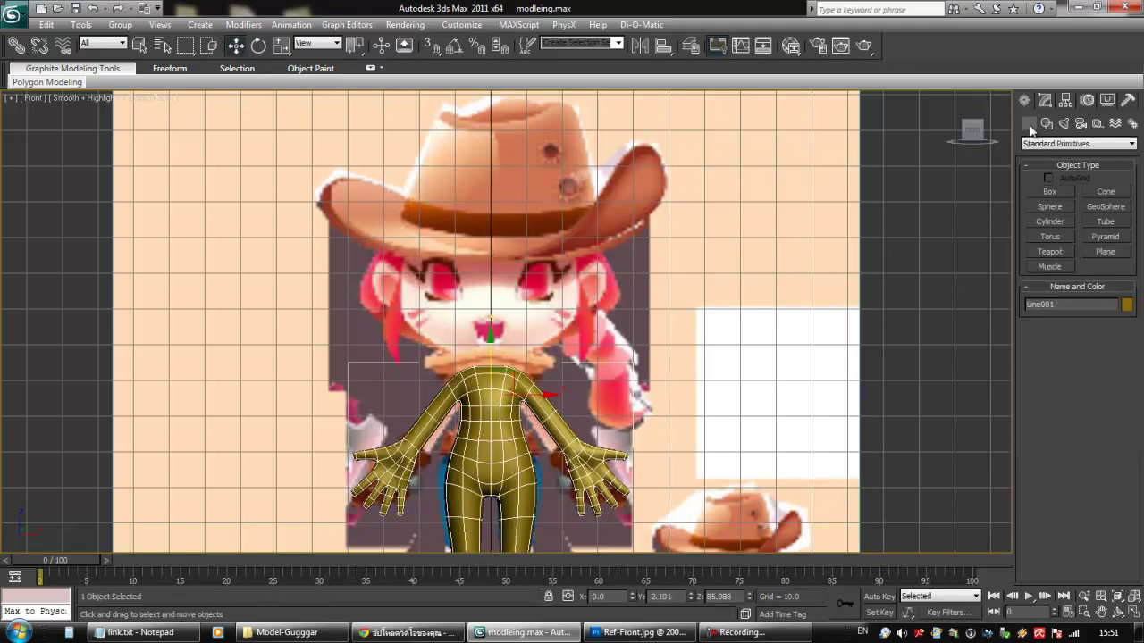
{"action": "left_click", "coordinate": [1050, 206]}
{"action": "left_click_drag", "start_coordinate": [482, 279], "coordinate": [572, 324]}
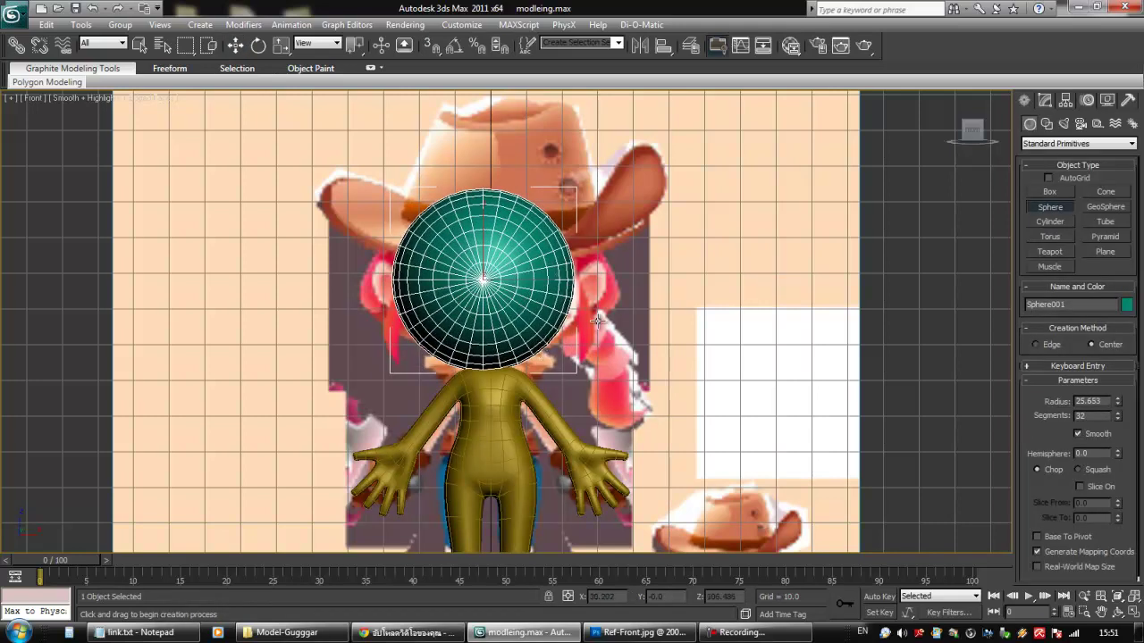
{"action": "double_click", "coordinate": [1090, 416]}
{"action": "type", "text": "12"}
{"action": "key", "text": "Return"}
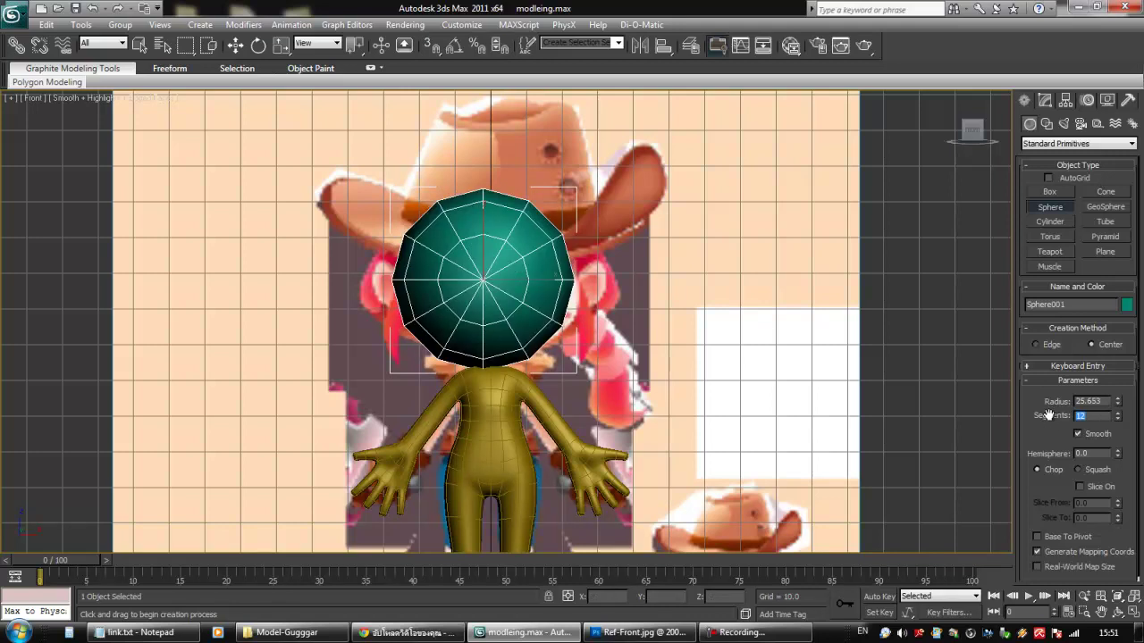
Step: Try to align the sphere by eye with the character's vertical centre line
{"action": "key", "text": "w"}
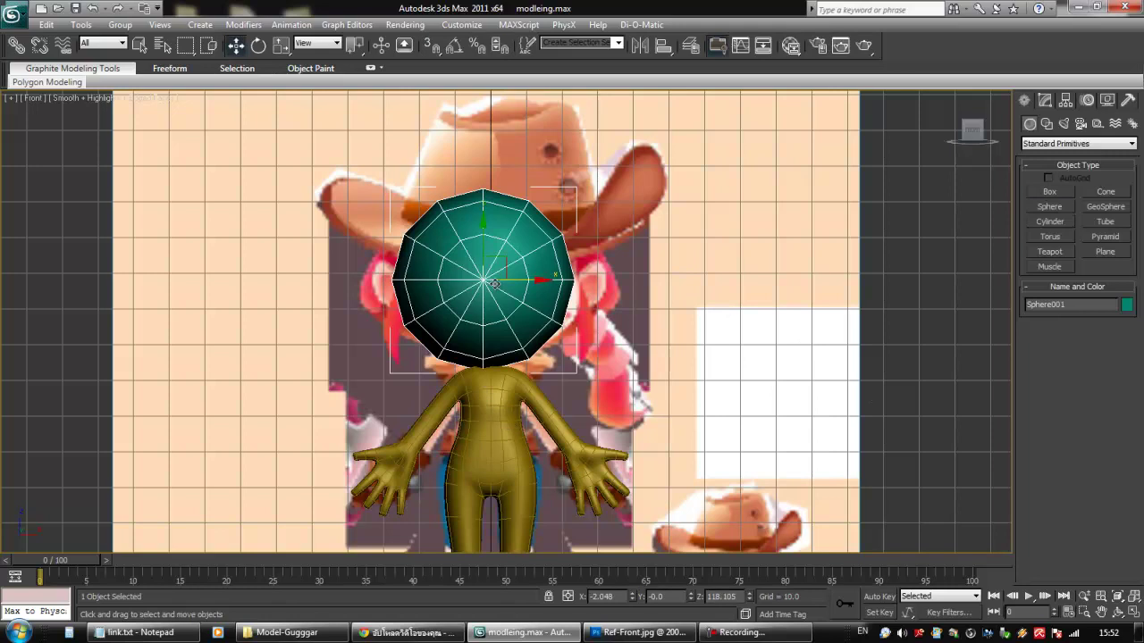
{"action": "mouse_move", "coordinate": [487, 276]}
{"action": "left_mouse_down"}
{"action": "mouse_move", "coordinate": [437, 276]}
{"action": "mouse_move", "coordinate": [492, 275]}
{"action": "left_mouse_up"}
{"action": "scroll", "coordinate": [491, 275], "scroll_direction": "up", "scroll_amount": 4}
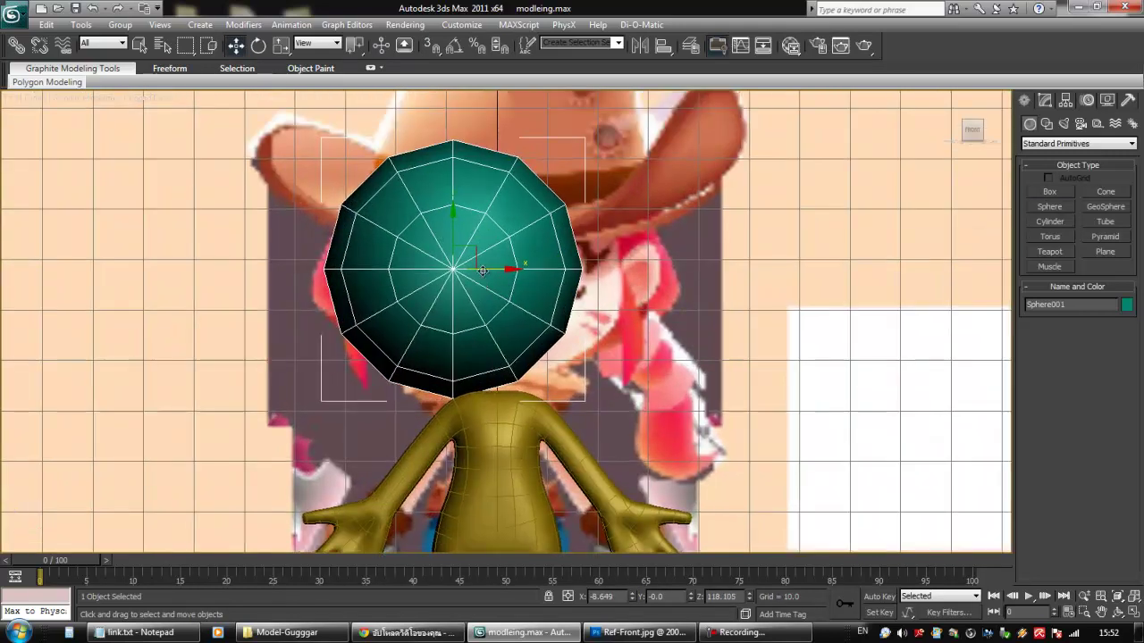
{"action": "scroll", "coordinate": [476, 239], "scroll_direction": "down", "scroll_amount": 2}
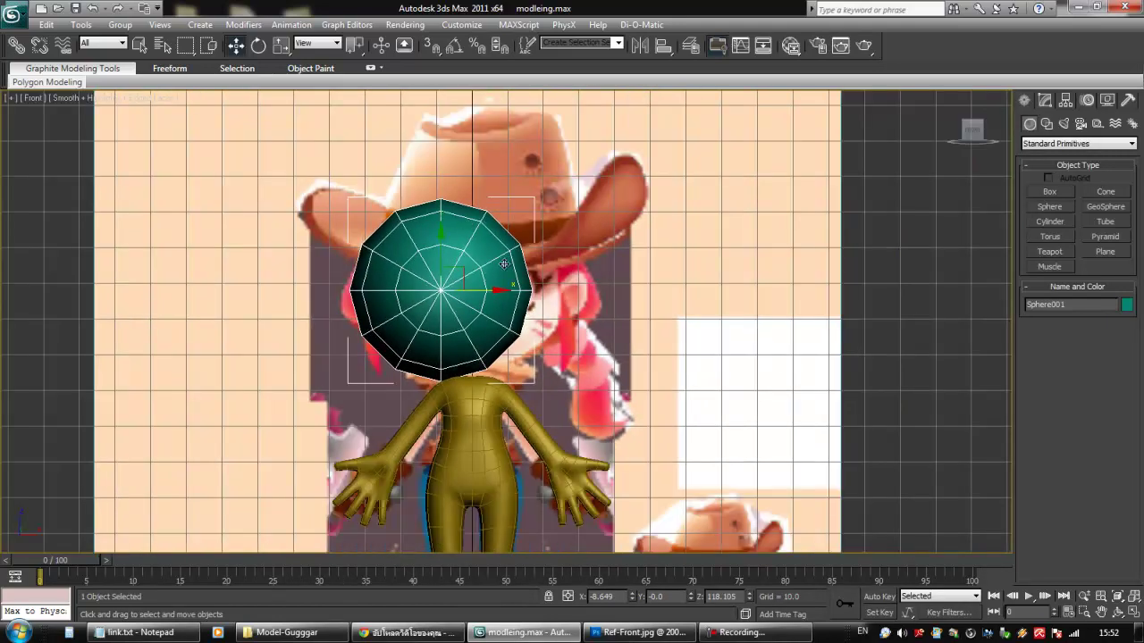
{"action": "left_click_drag", "start_coordinate": [494, 288], "coordinate": [522, 290]}
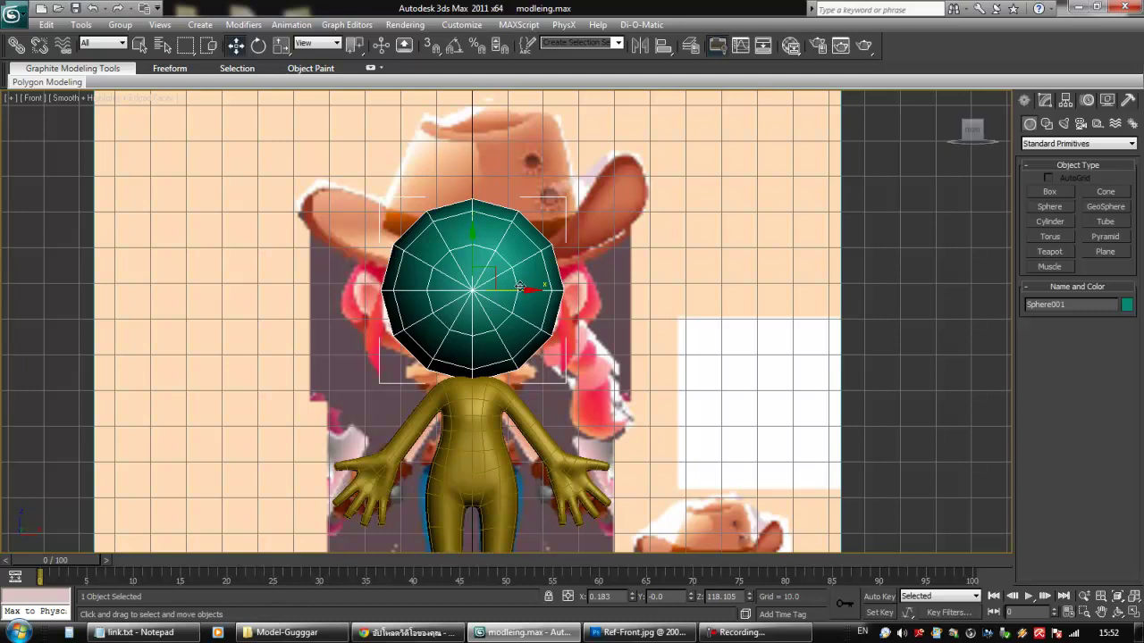
{"action": "left_click_drag", "start_coordinate": [517, 292], "coordinate": [486, 293]}
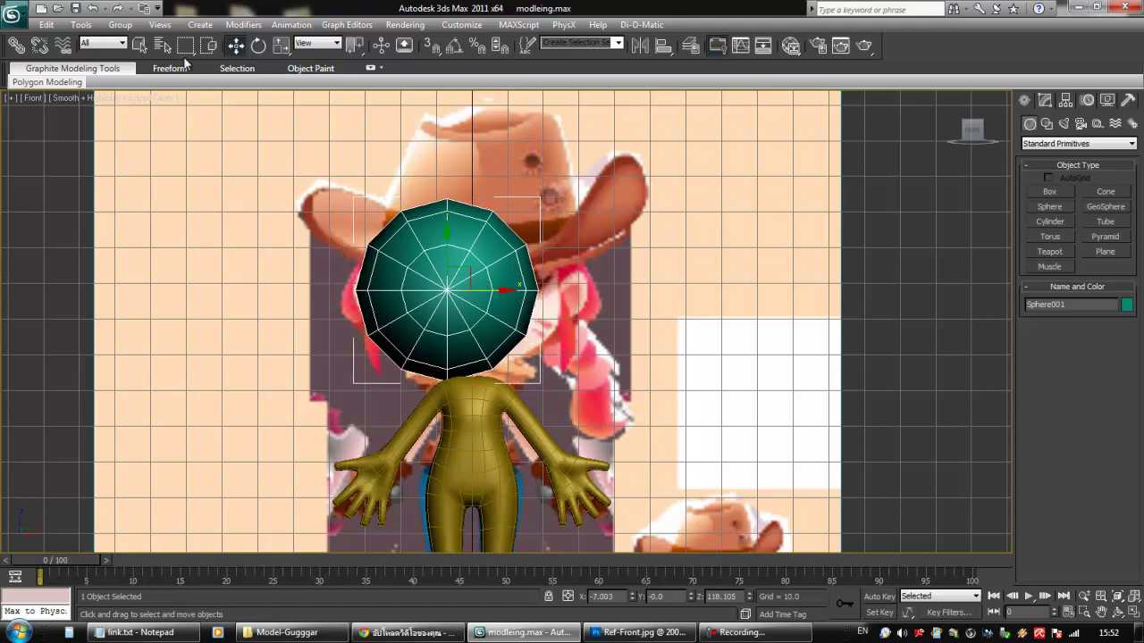
Step: Set the sphere's absolute world X position to 0 with the Move Transform Type-In
{"action": "right_click", "coordinate": [237, 52]}
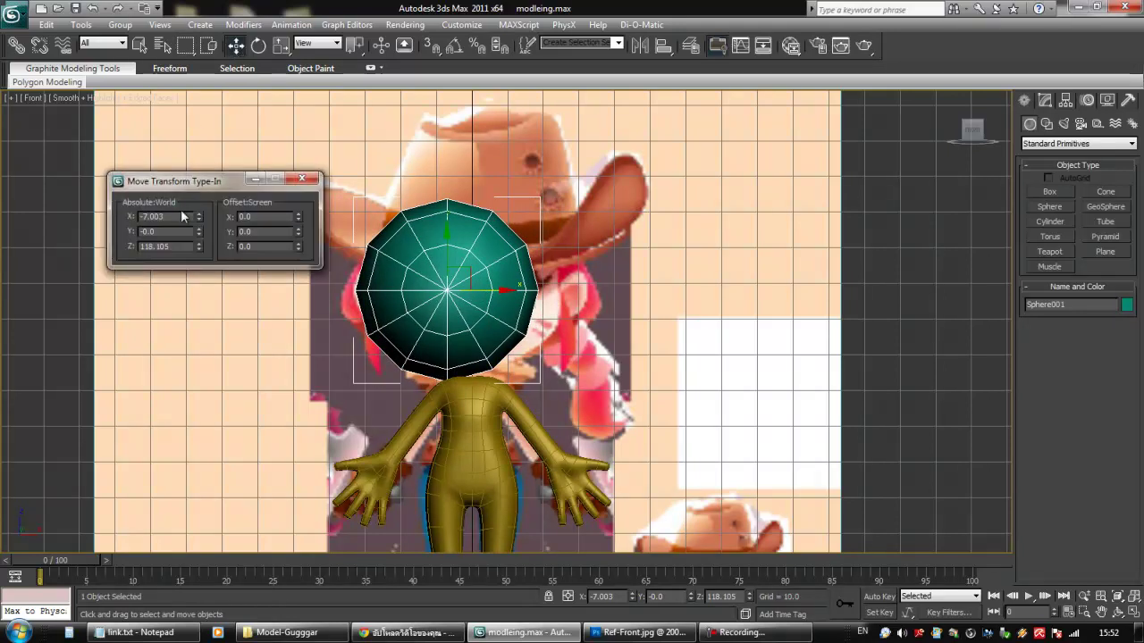
{"action": "type", "text": "0"}
{"action": "key", "text": "Return"}
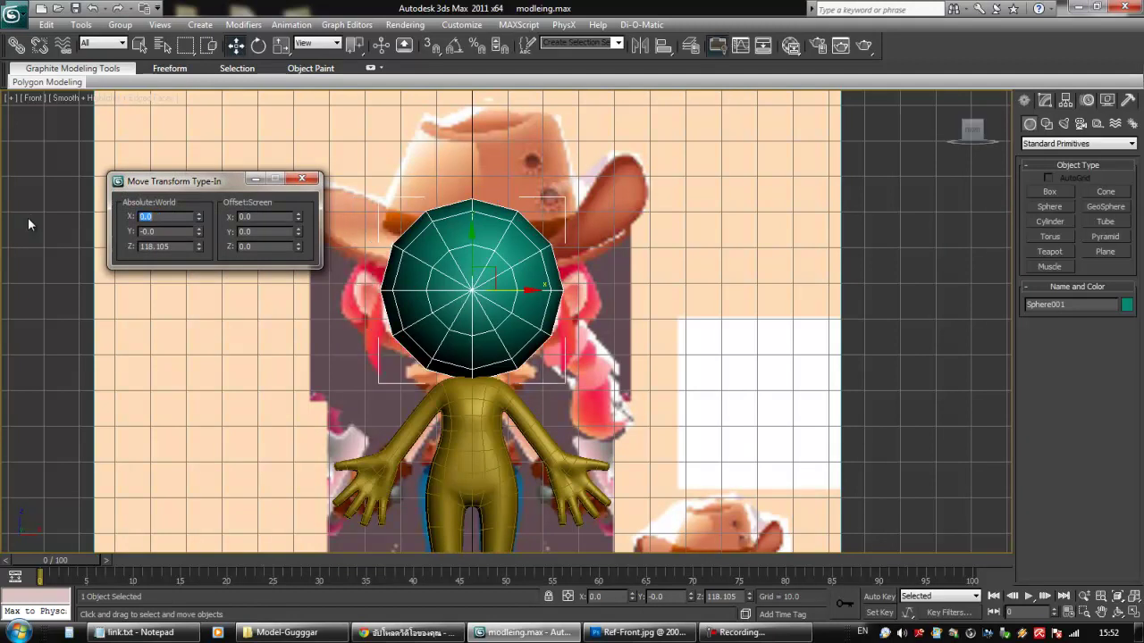
{"action": "left_click", "coordinate": [302, 181]}
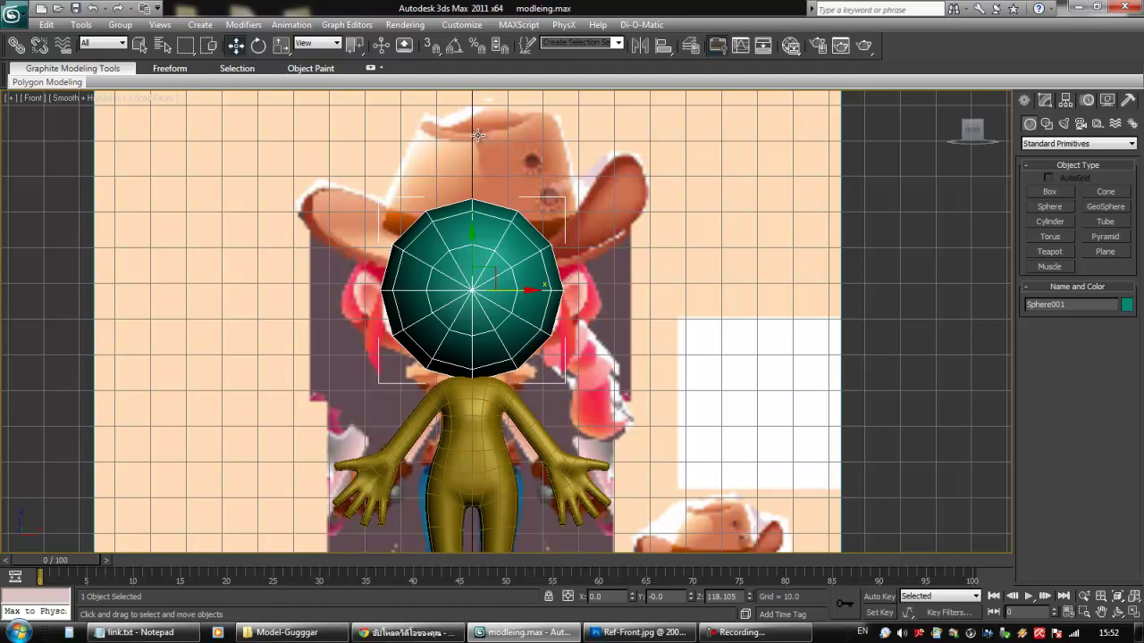
Step: Enable angle snap and rotate the sphere 90 degrees about the X axis so its poles point up and down
{"action": "key", "text": "e"}
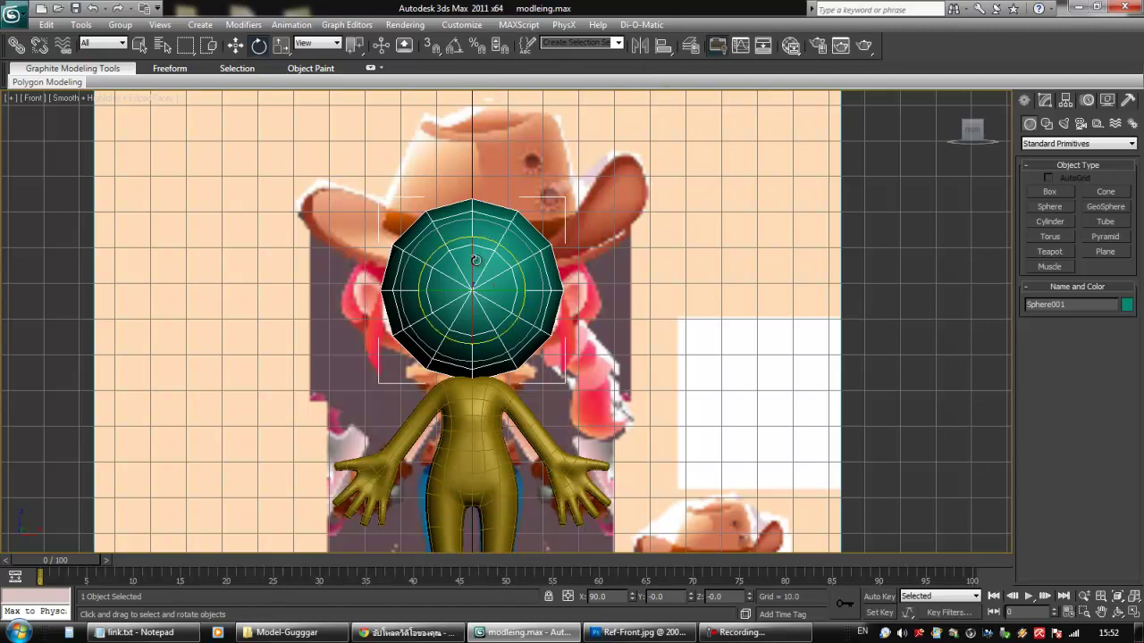
{"action": "left_click", "coordinate": [453, 49]}
{"action": "left_click_drag", "start_coordinate": [471, 266], "coordinate": [479, 204]}
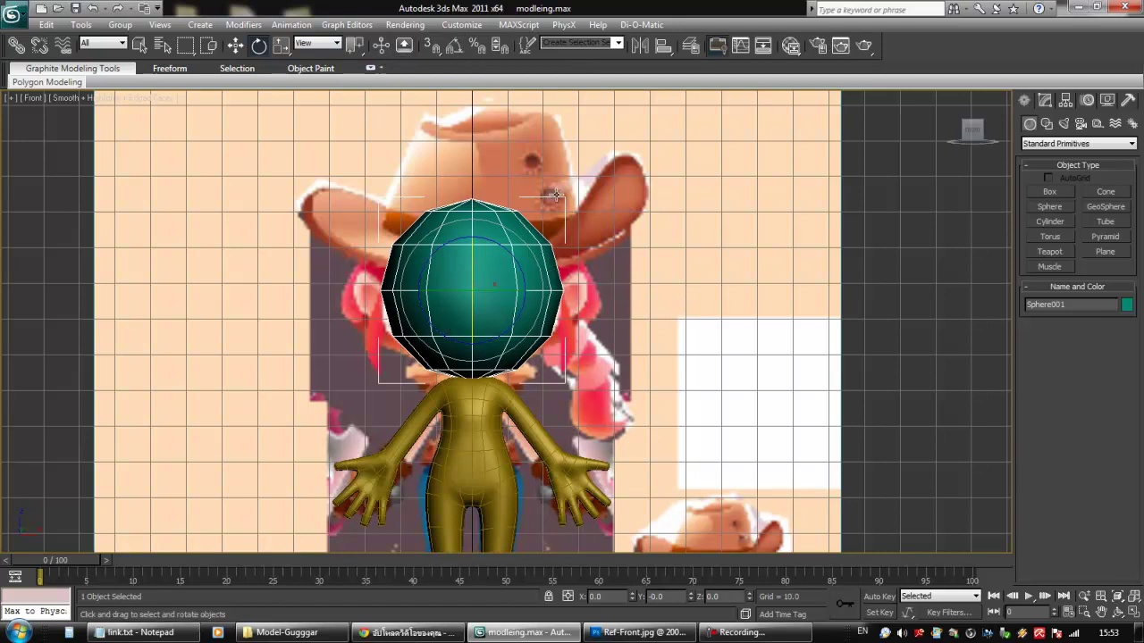
Step: Enable See-Through display for the sphere in its object properties
{"action": "scroll", "coordinate": [547, 281], "scroll_direction": "down", "scroll_amount": 3}
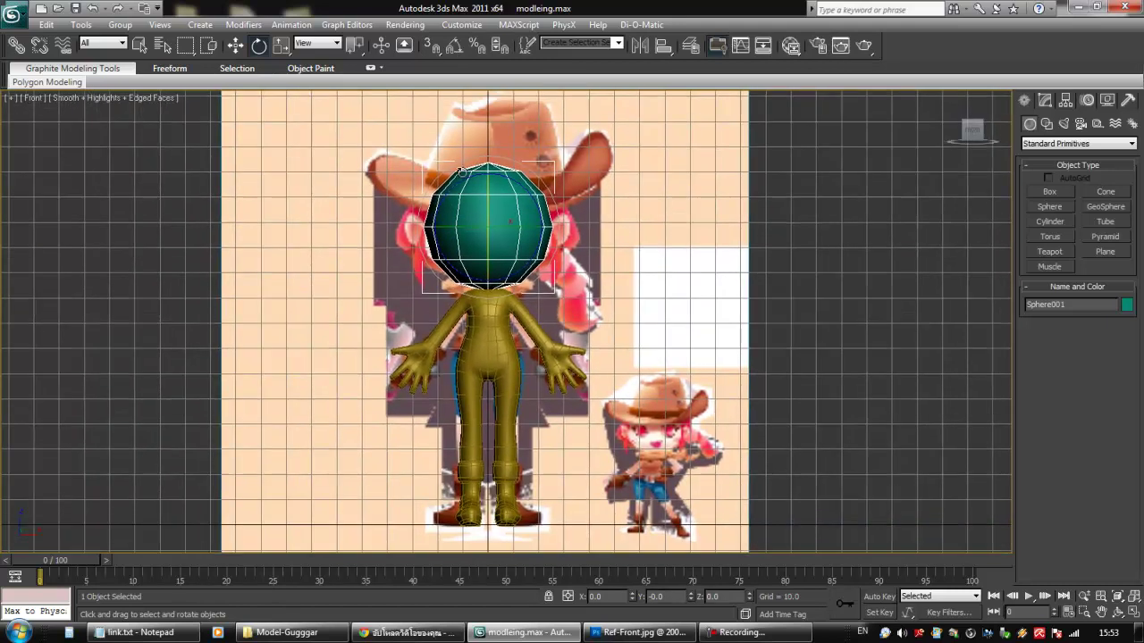
{"action": "scroll", "coordinate": [490, 210], "scroll_direction": "up", "scroll_amount": 3}
{"action": "right_click", "coordinate": [518, 304]}
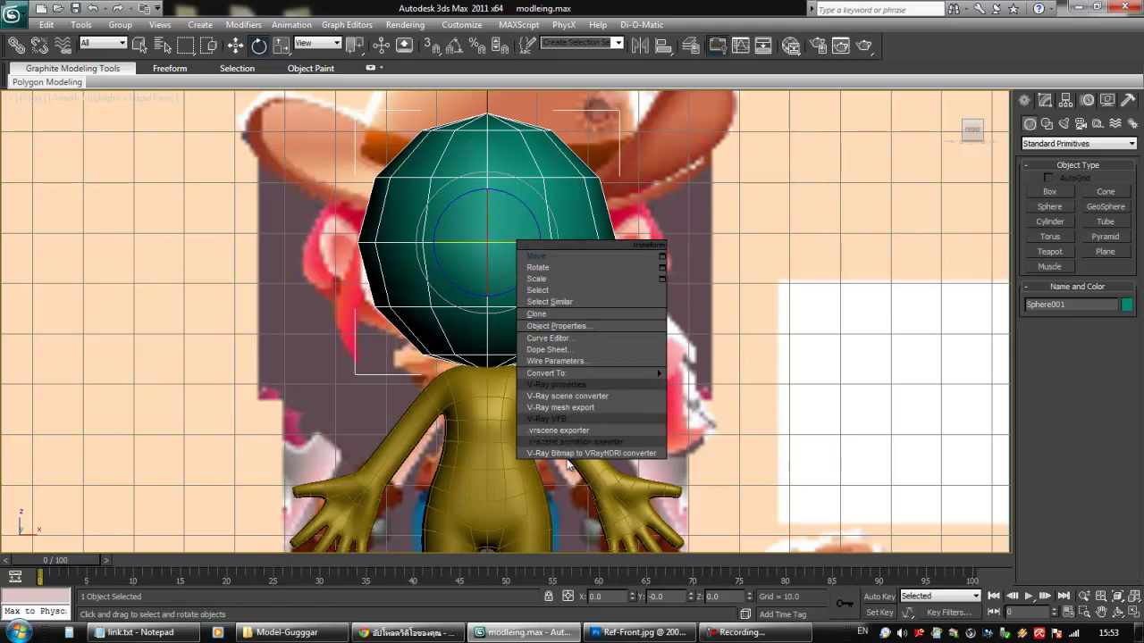
{"action": "mouse_move", "coordinate": [566, 372]}
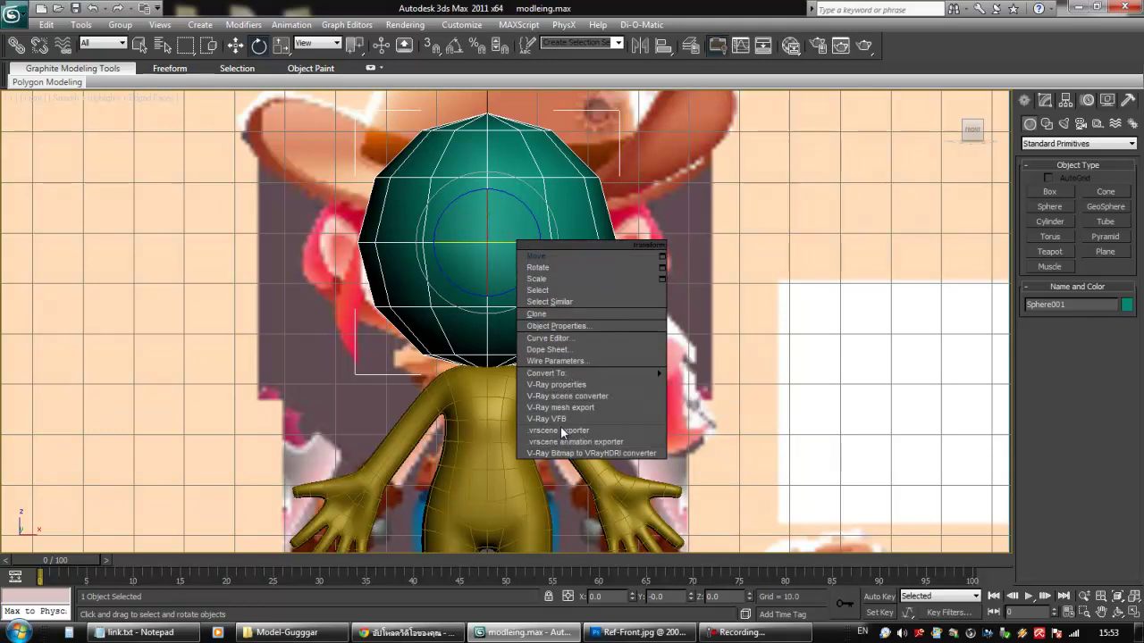
{"action": "left_click", "coordinate": [465, 258]}
{"action": "right_click", "coordinate": [497, 254]}
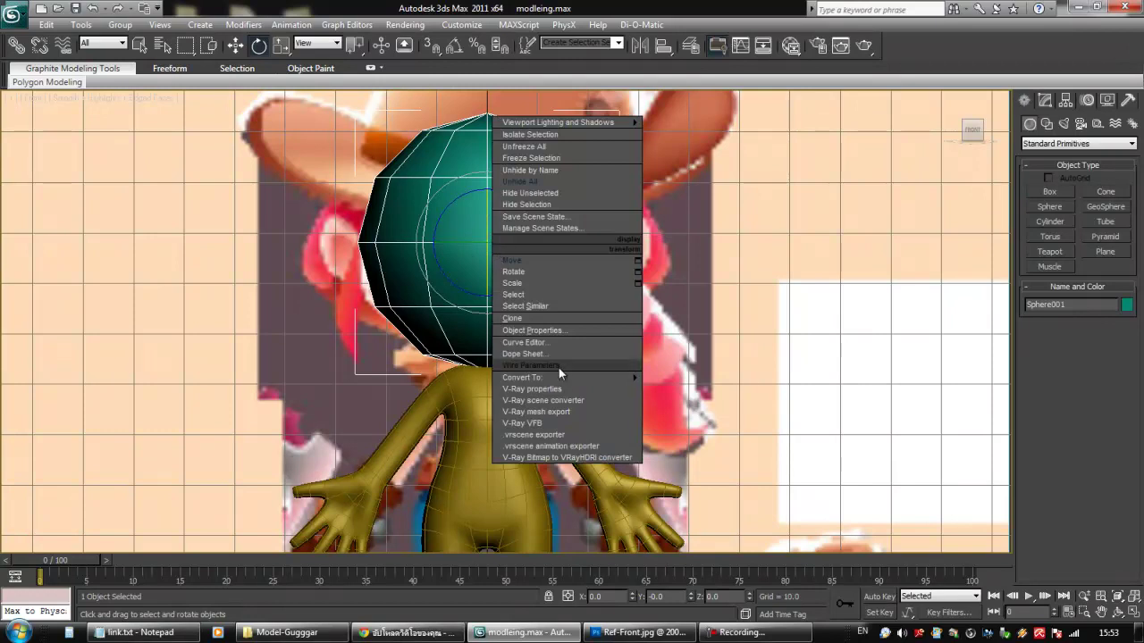
{"action": "left_click", "coordinate": [557, 330]}
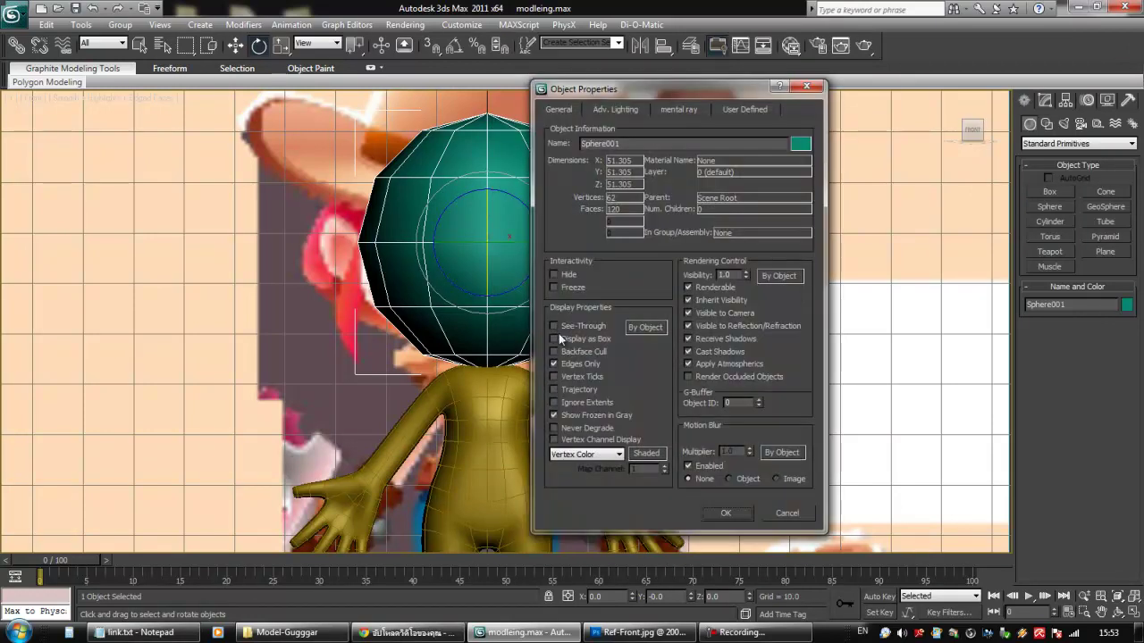
{"action": "left_click", "coordinate": [726, 514]}
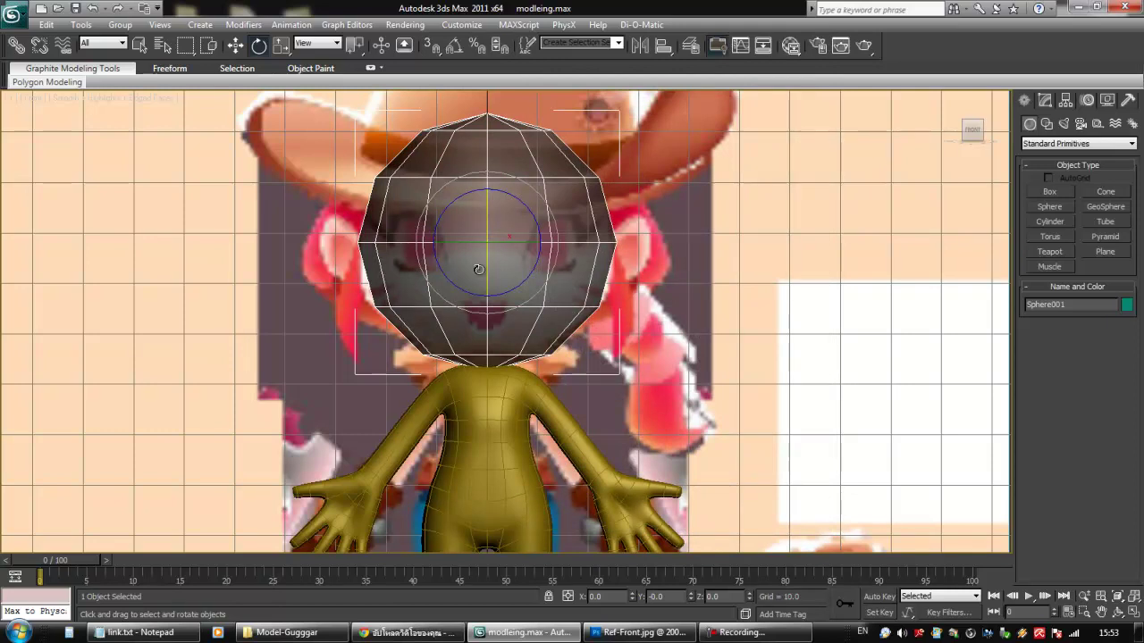
Step: Raise the sphere vertically to a Z position of about 125.5, over the upper part of the reference head
{"action": "scroll", "coordinate": [479, 270], "scroll_direction": "down", "scroll_amount": 3}
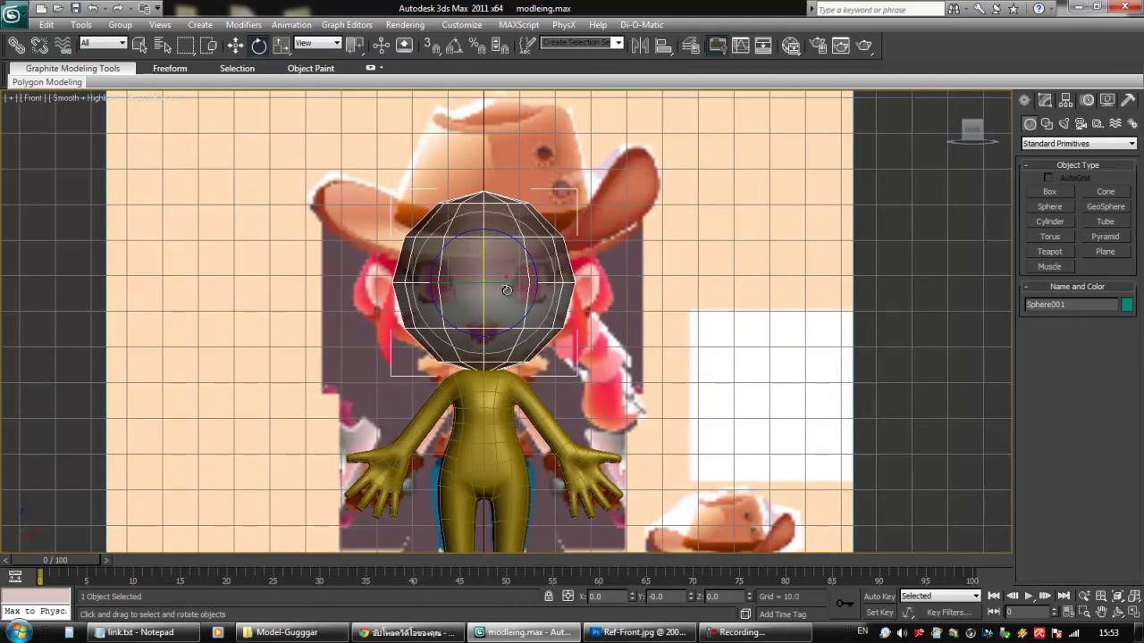
{"action": "scroll", "coordinate": [547, 313], "scroll_direction": "up", "scroll_amount": 2}
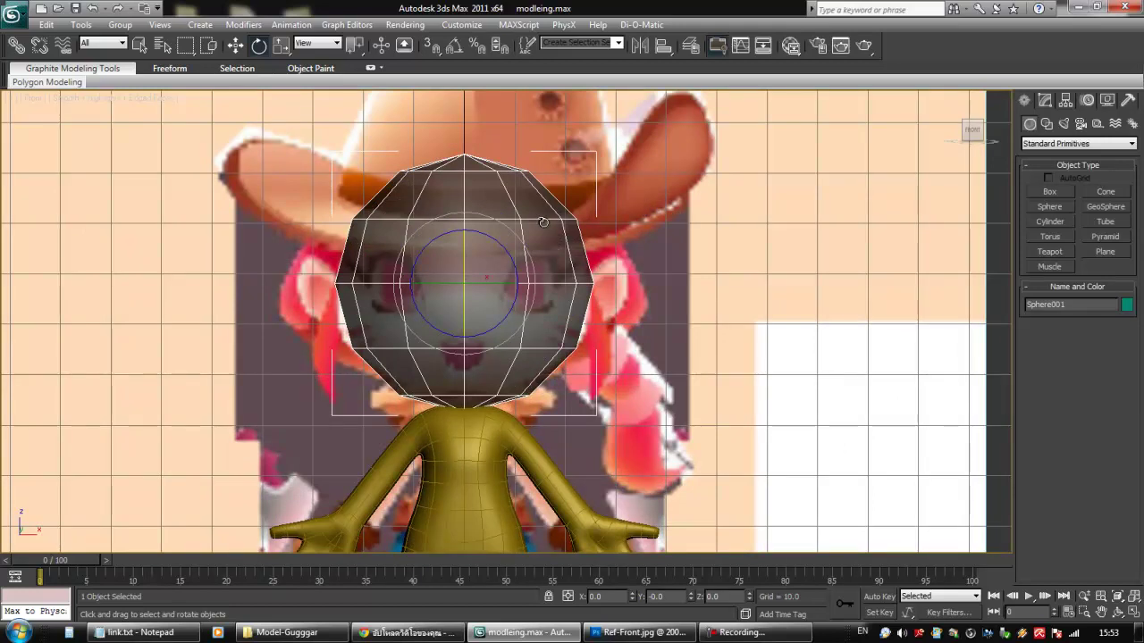
{"action": "key", "text": "w"}
{"action": "left_click_drag", "start_coordinate": [465, 234], "coordinate": [463, 197]}
{"action": "middle_click_drag", "start_coordinate": [478, 186], "coordinate": [481, 233]}
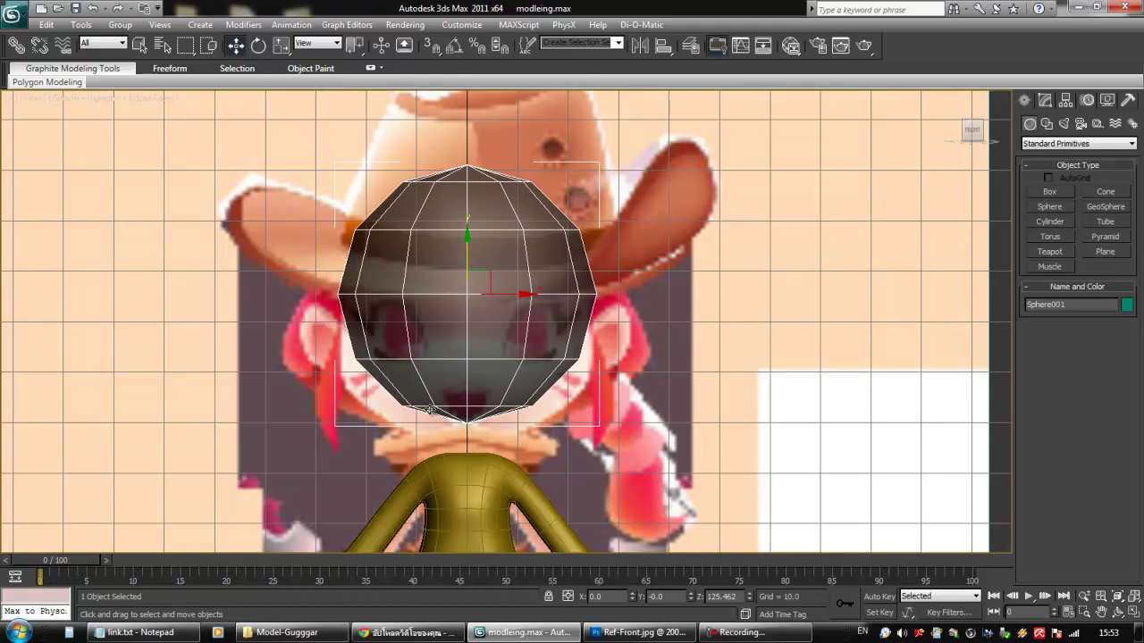
Step: Switch to Chrome and search Google Images for "Skull" in a new tab
{"action": "left_click", "coordinate": [411, 633]}
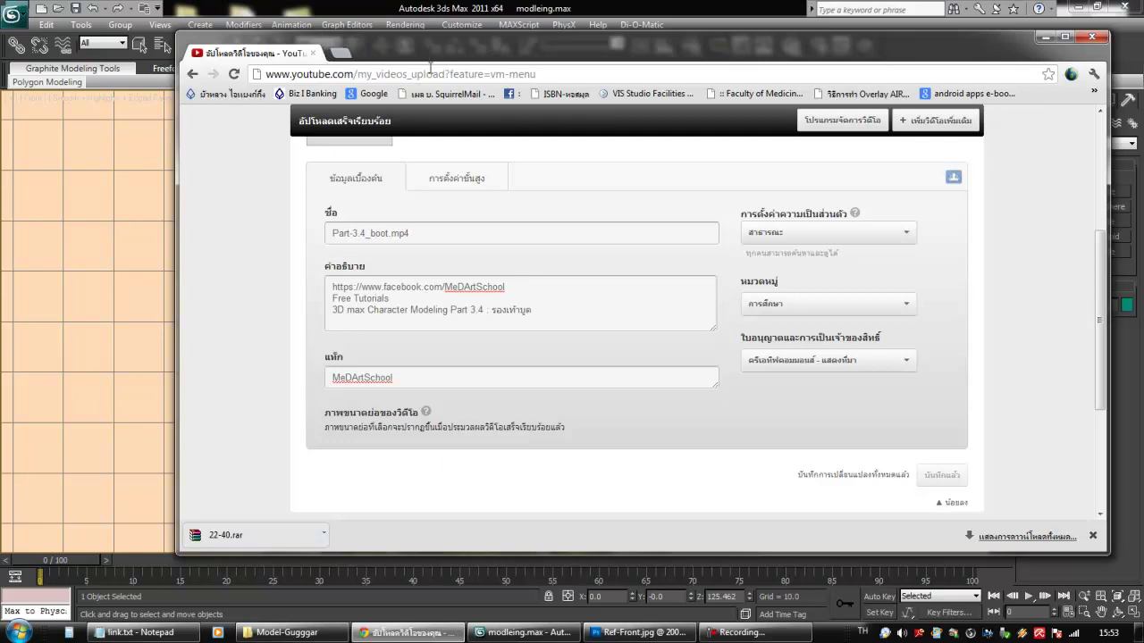
{"action": "left_click", "coordinate": [368, 53]}
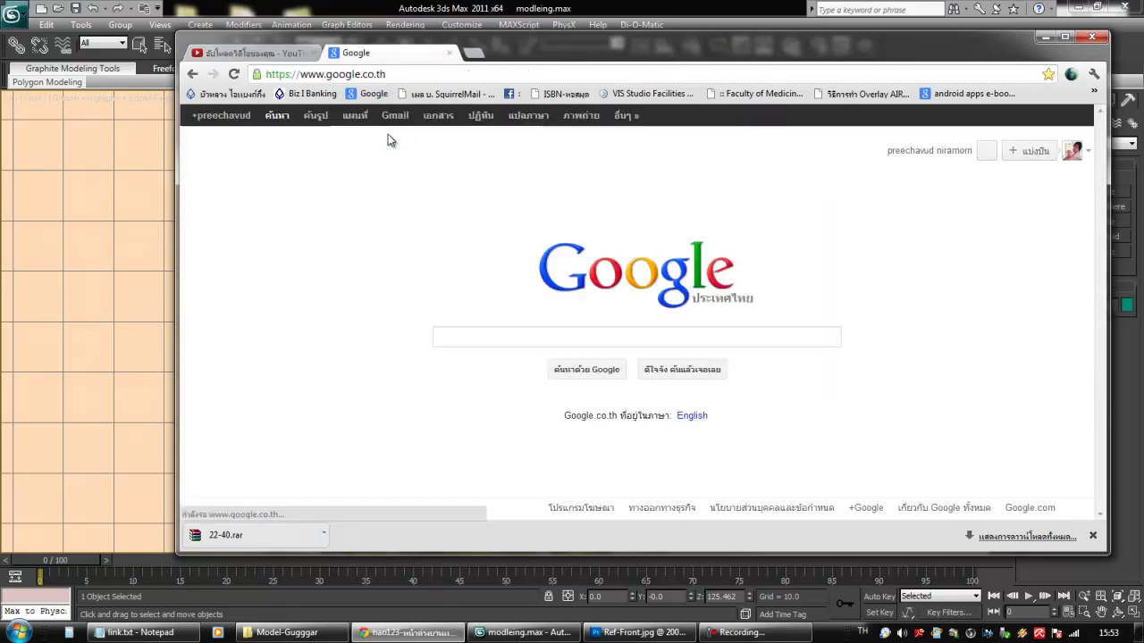
{"action": "left_click", "coordinate": [319, 116]}
{"action": "left_click", "coordinate": [452, 331]}
{"action": "type", "text": "ฆ"}
{"action": "key", "text": "BackSpace"}
{"action": "key", "text": "grave"}
{"action": "type", "text": "Skull"}
{"action": "key", "text": "Return"}
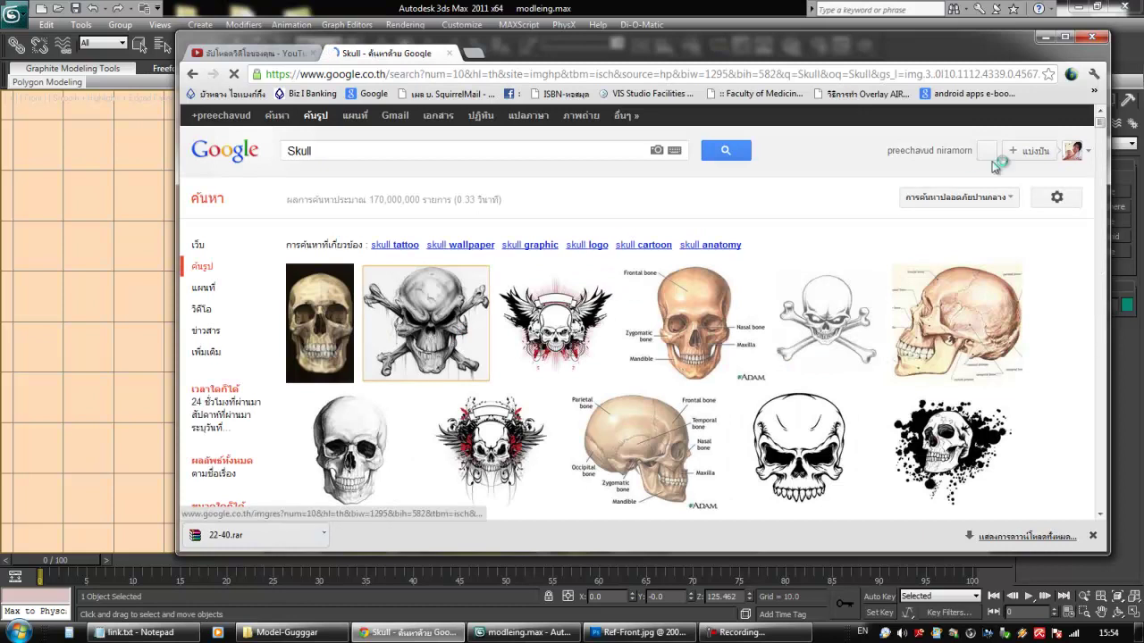
Step: Open the source page of the labelled side-view skull picture and examine the skull's proportions
{"action": "double_click", "coordinate": [1039, 58]}
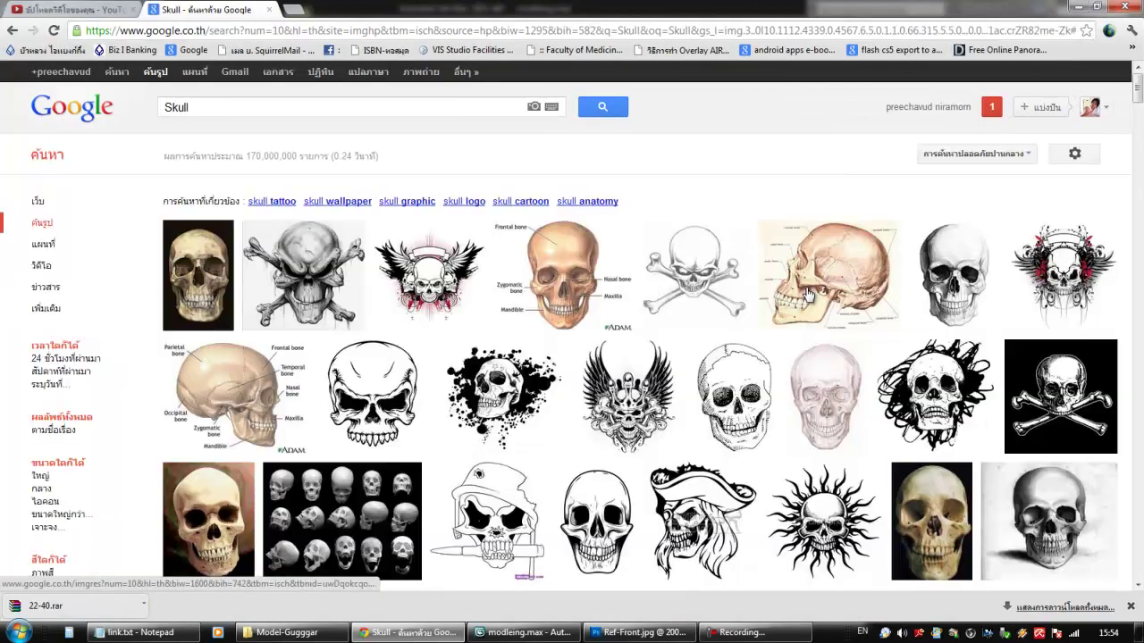
{"action": "left_click", "coordinate": [809, 295]}
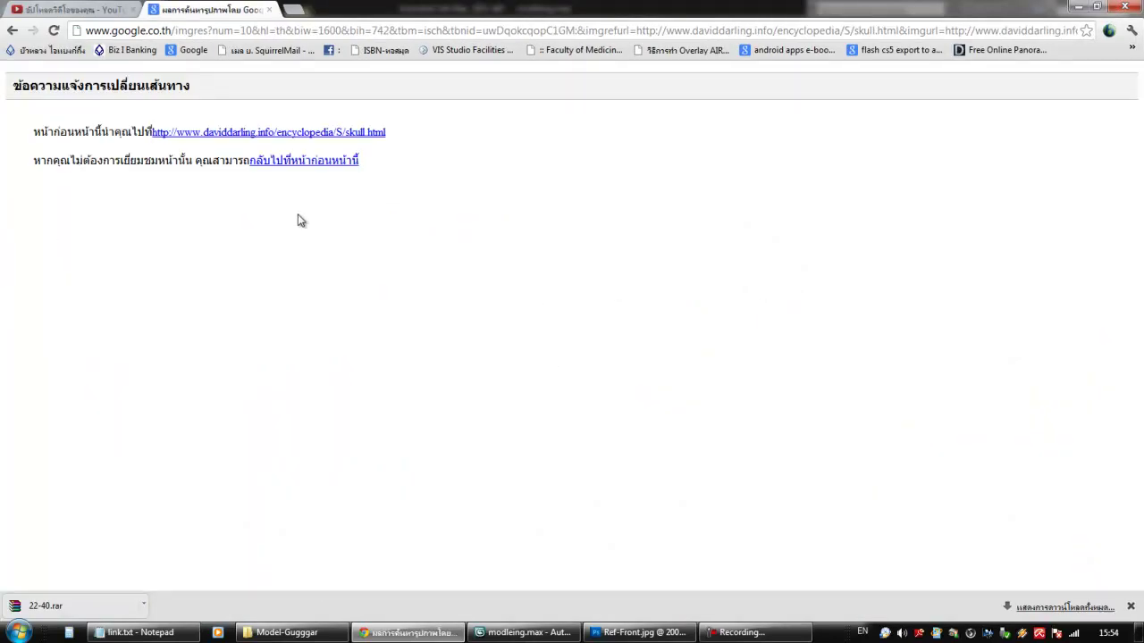
{"action": "left_click", "coordinate": [352, 134]}
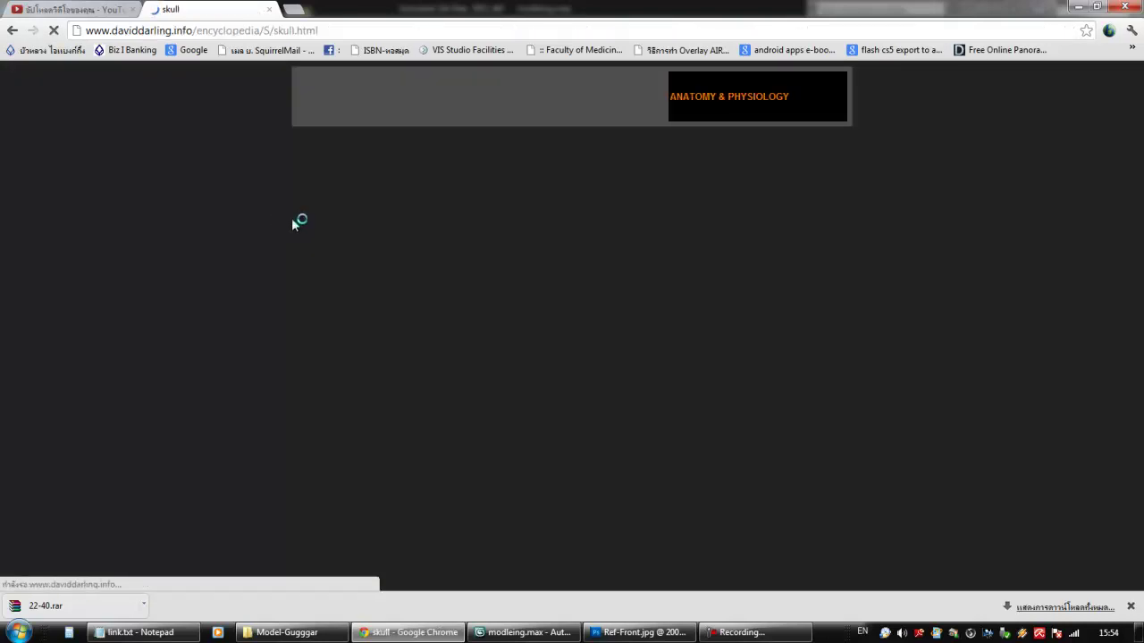
{"action": "scroll", "coordinate": [464, 265], "scroll_direction": "down", "scroll_amount": 4}
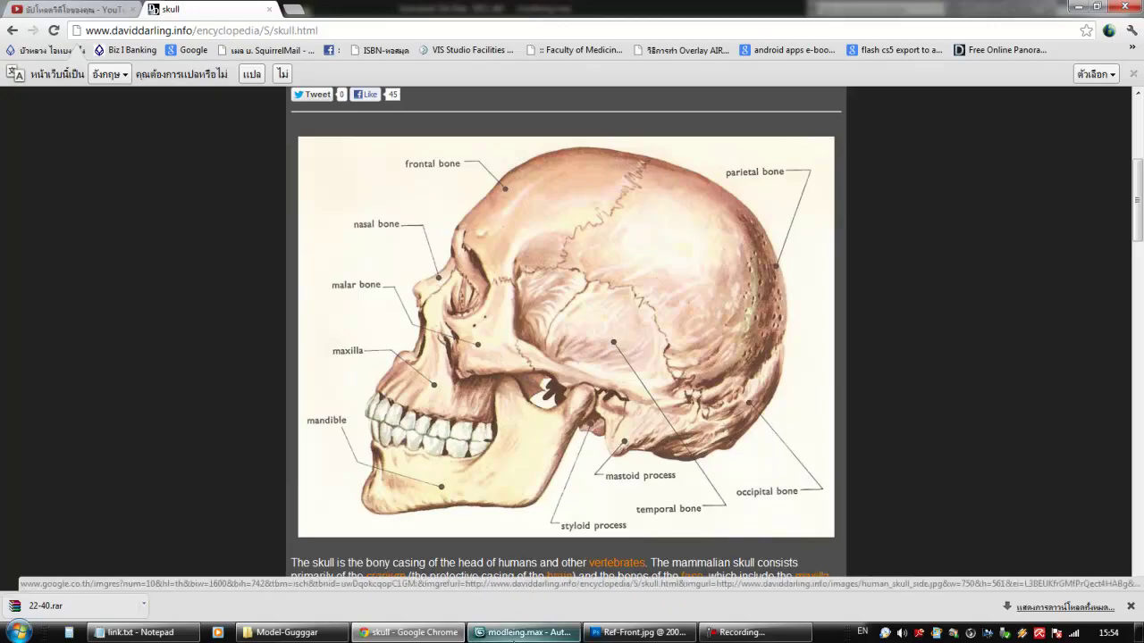
Step: Switch back to 3ds Max, raise the sphere to a Z position of about 127.2 and open its modifiable parameters
{"action": "left_click", "coordinate": [523, 632]}
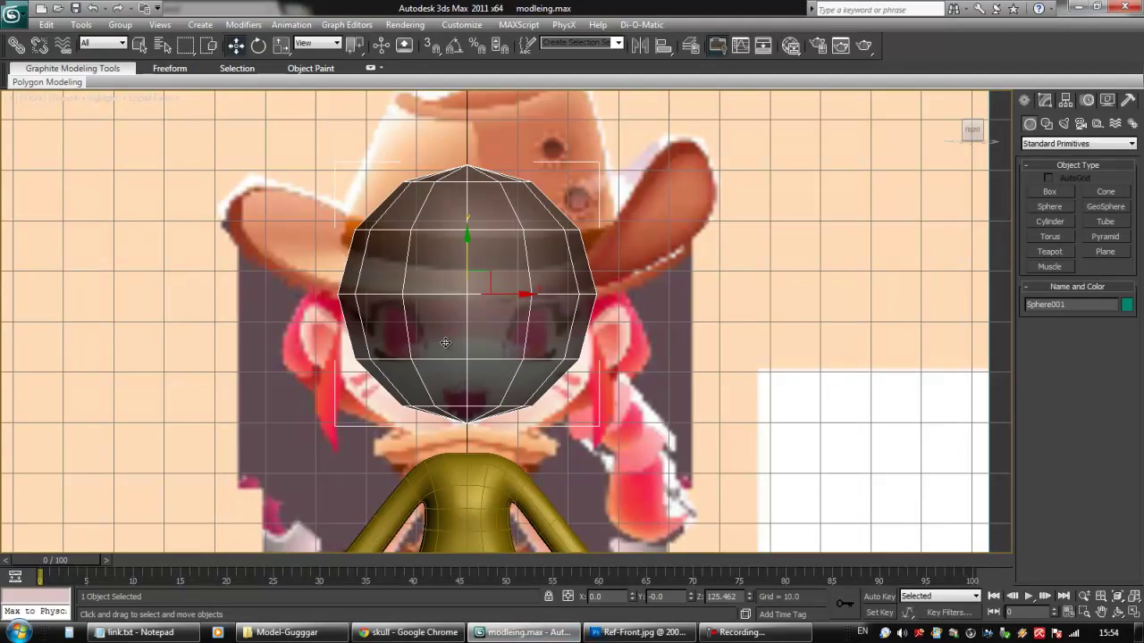
{"action": "left_click_drag", "start_coordinate": [468, 260], "coordinate": [468, 252]}
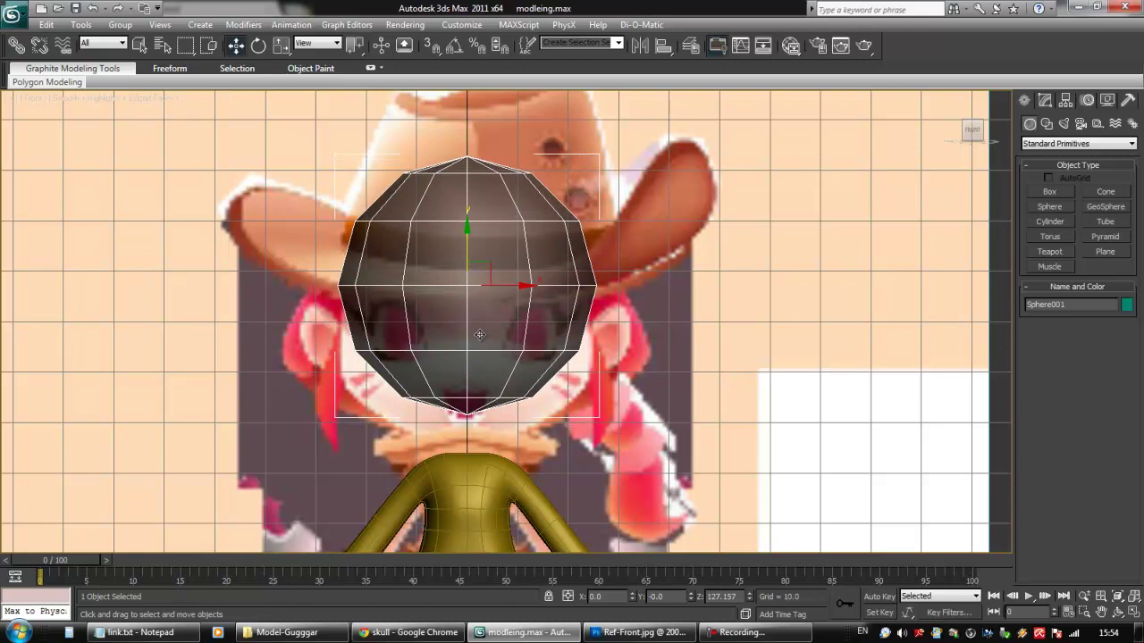
{"action": "left_click", "coordinate": [1043, 102]}
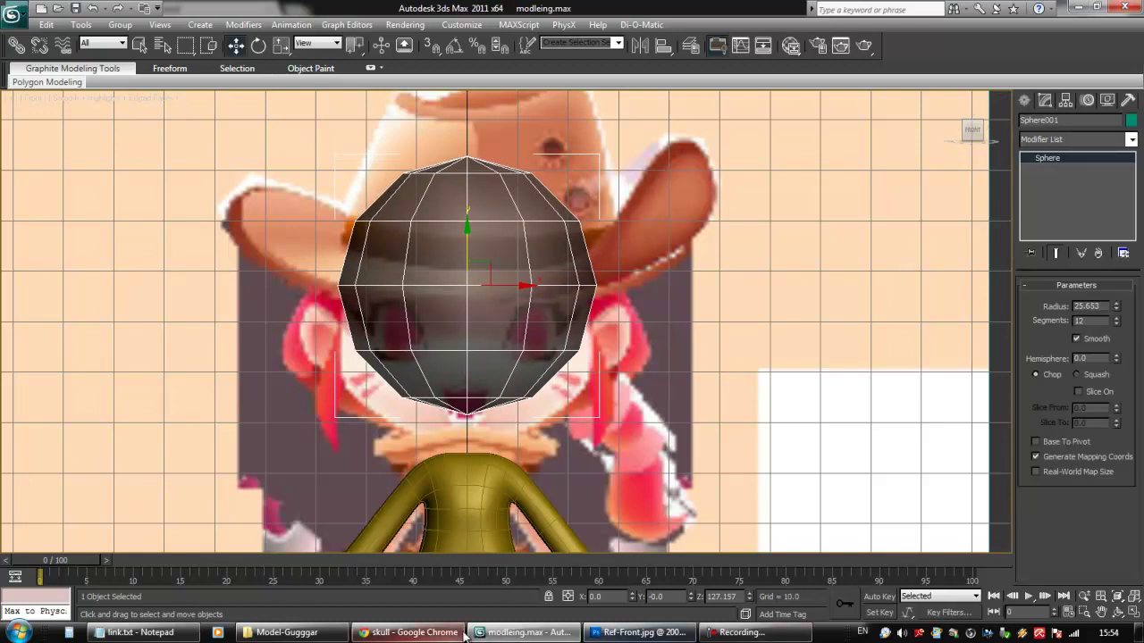
Step: Check the side-view skull picture in Chrome, return to 3ds Max, set the sphere's radius to about 27.7 and raise it to Z about 127.6
{"action": "left_click", "coordinate": [408, 633]}
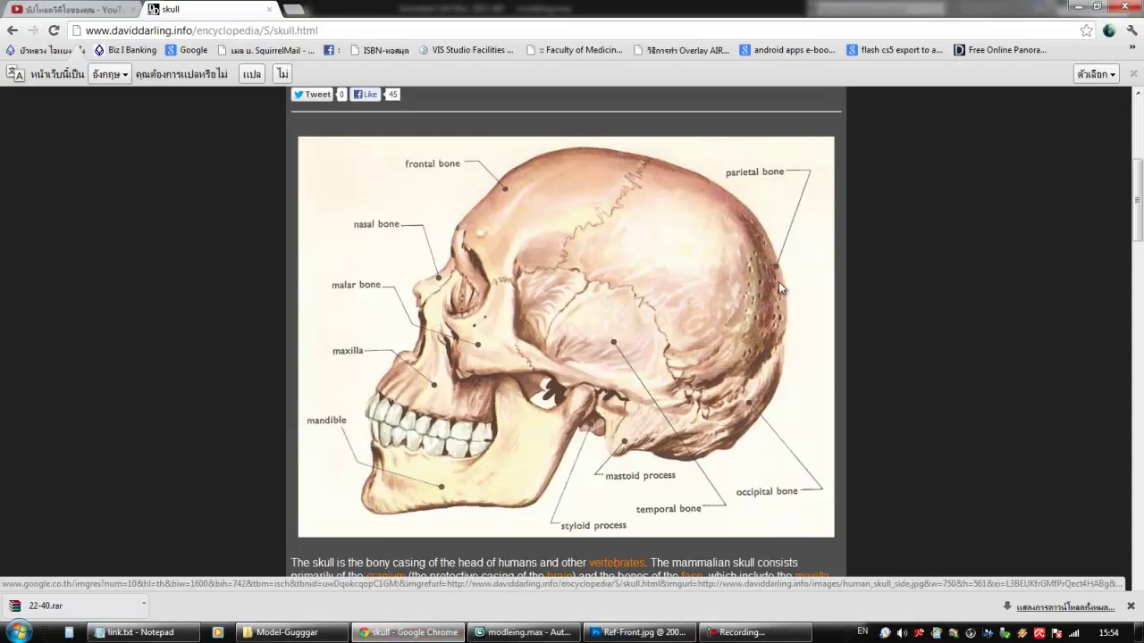
{"action": "left_click", "coordinate": [525, 633]}
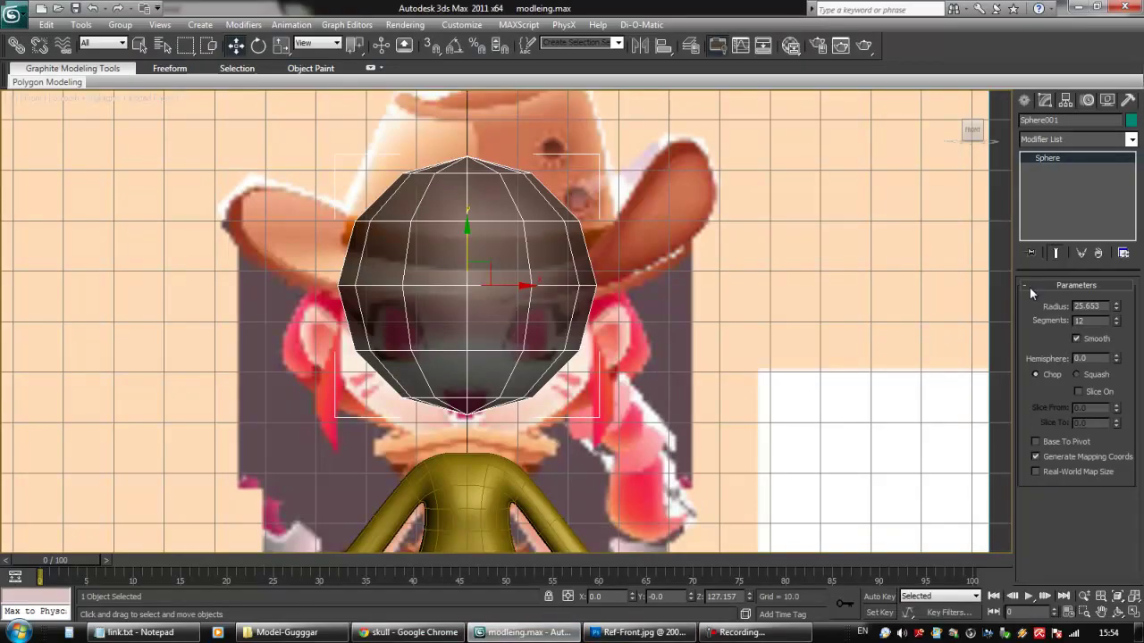
{"action": "left_click_drag", "start_coordinate": [1115, 305], "coordinate": [1115, 296]}
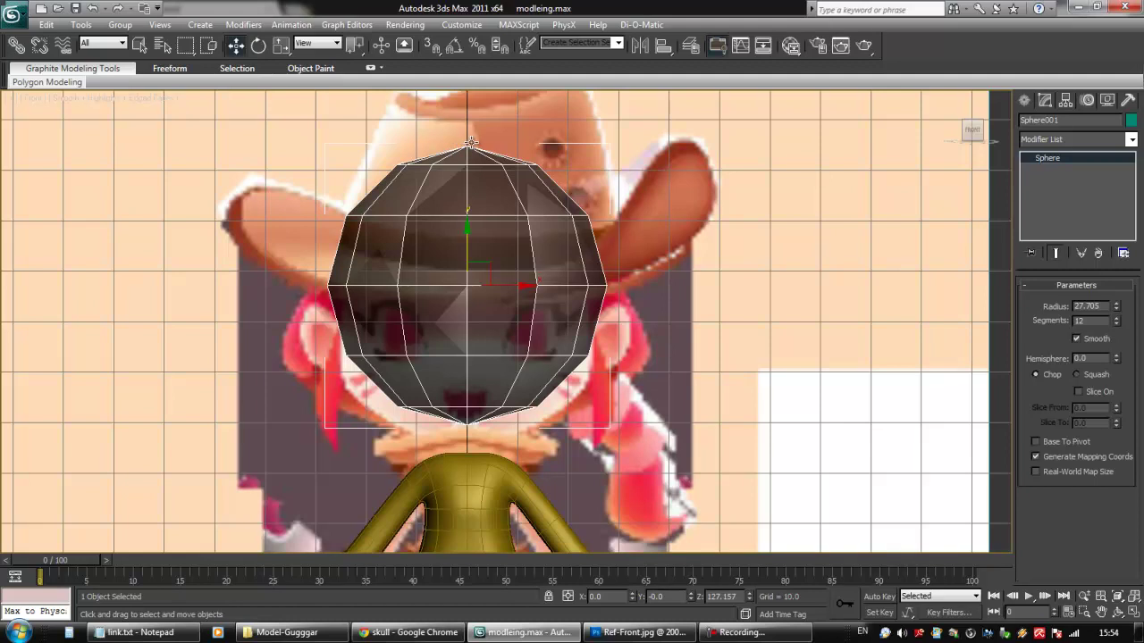
{"action": "left_click_drag", "start_coordinate": [467, 251], "coordinate": [468, 249]}
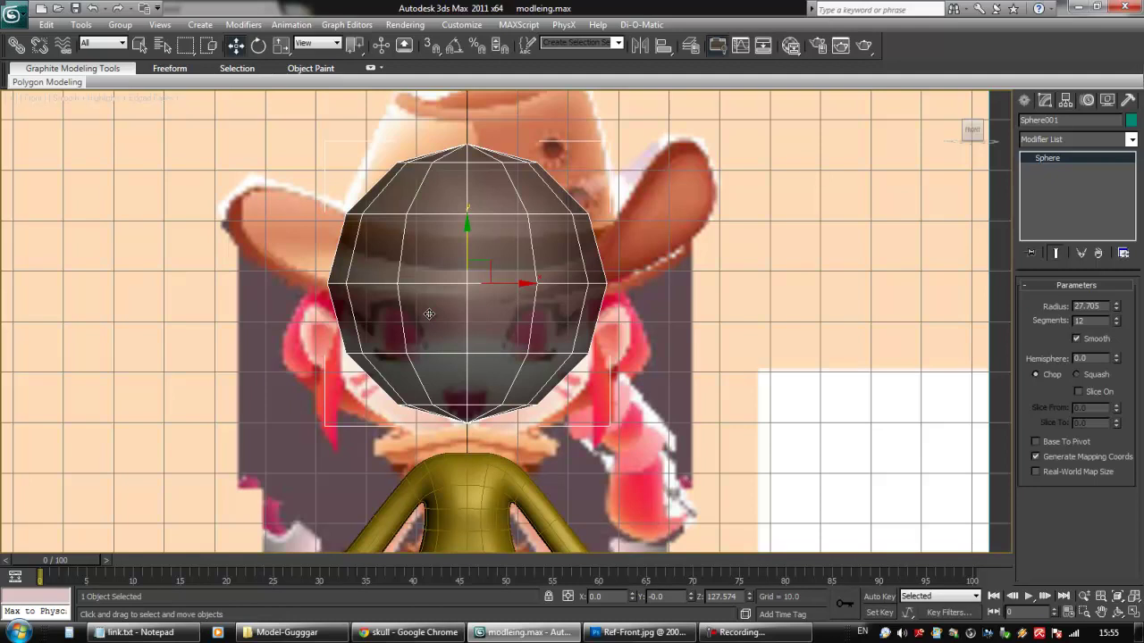
Step: Show the sphere from the Left view and convert it to an Editable Poly
{"action": "middle_click_drag", "start_coordinate": [423, 320], "coordinate": [541, 508], "text": "alt"}
{"action": "key", "text": "l"}
{"action": "scroll", "coordinate": [554, 292], "scroll_direction": "down", "scroll_amount": 1}
{"action": "scroll", "coordinate": [607, 230], "scroll_direction": "up", "scroll_amount": 1}
{"action": "middle_click_drag", "start_coordinate": [607, 230], "coordinate": [597, 276]}
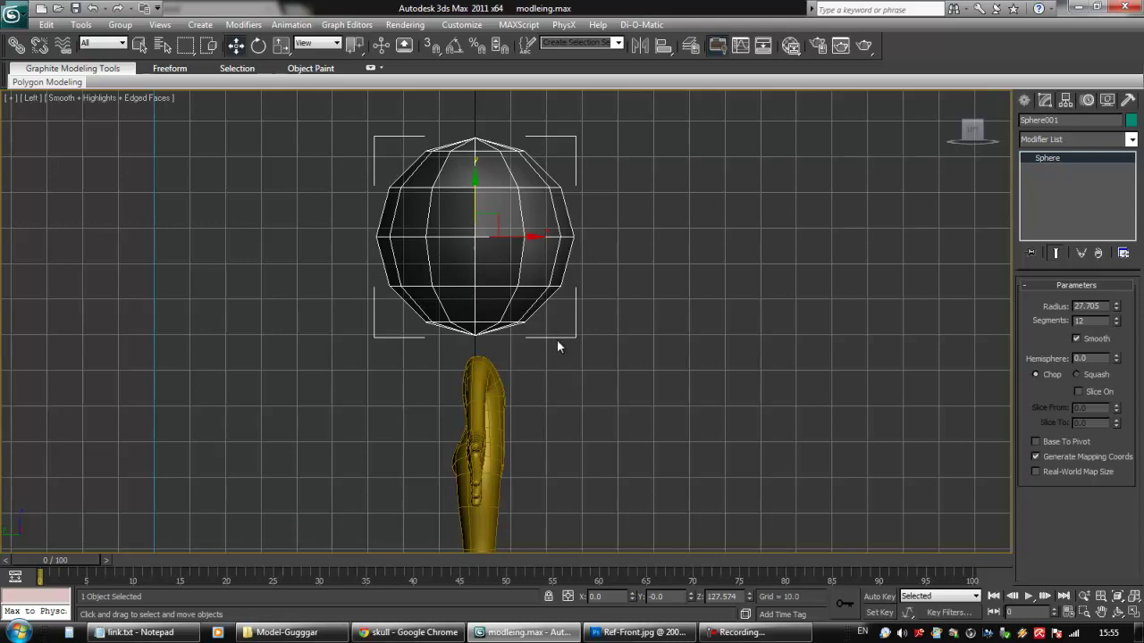
{"action": "left_click", "coordinate": [1024, 100]}
{"action": "left_click", "coordinate": [1042, 100]}
{"action": "right_click", "coordinate": [527, 214]}
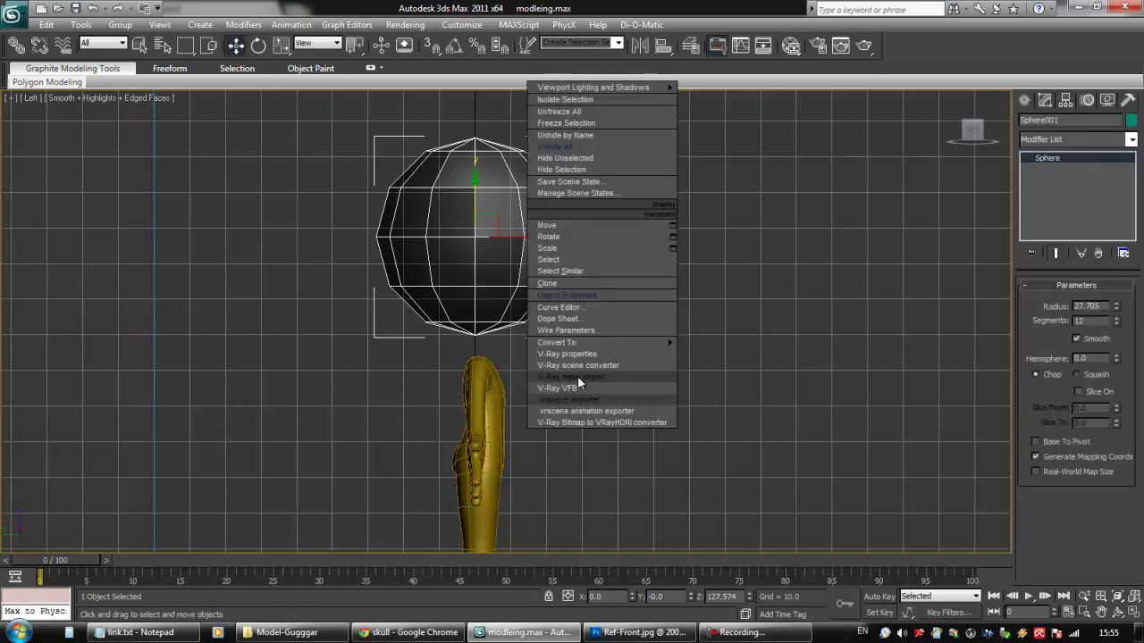
{"action": "mouse_move", "coordinate": [604, 341]}
{"action": "left_click", "coordinate": [751, 353]}
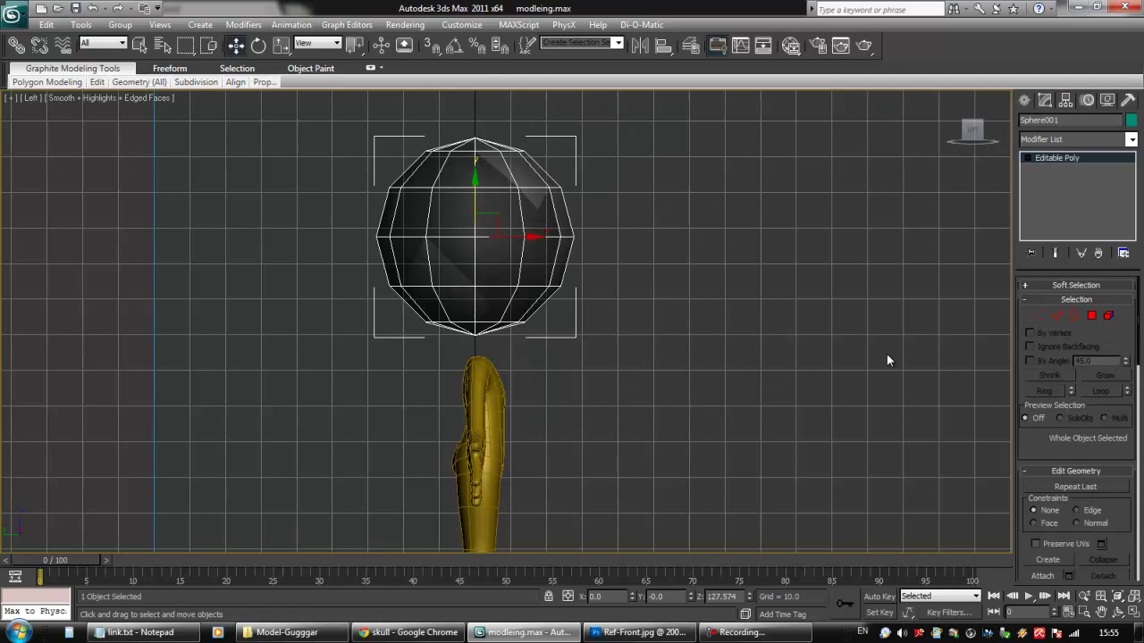
{"action": "left_click", "coordinate": [1038, 316]}
{"action": "left_click_drag", "start_coordinate": [507, 262], "coordinate": [291, 370]}
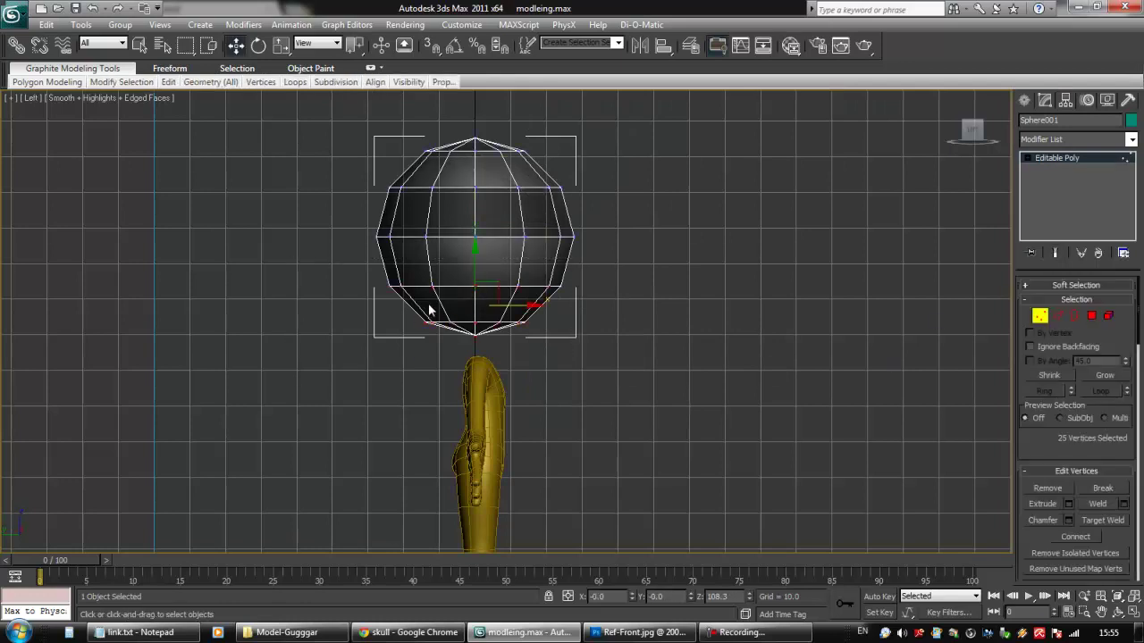
{"action": "middle_click_drag", "start_coordinate": [537, 300], "coordinate": [483, 302]}
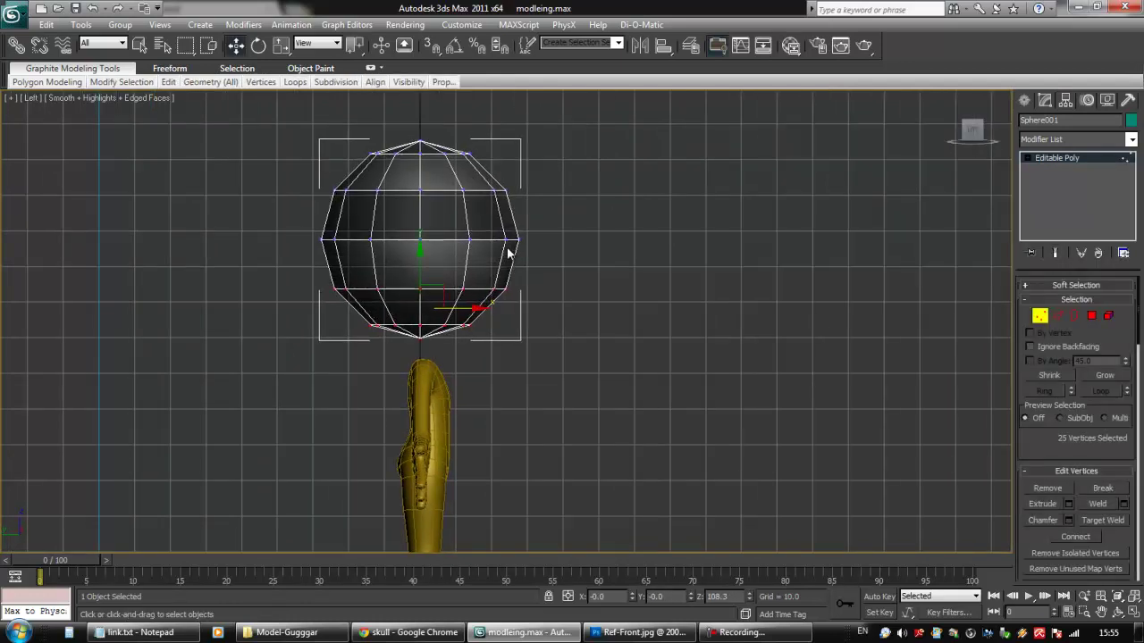
{"action": "scroll", "coordinate": [507, 254], "scroll_direction": "up", "scroll_amount": 3}
{"action": "middle_click_drag", "start_coordinate": [500, 114], "coordinate": [514, 150]}
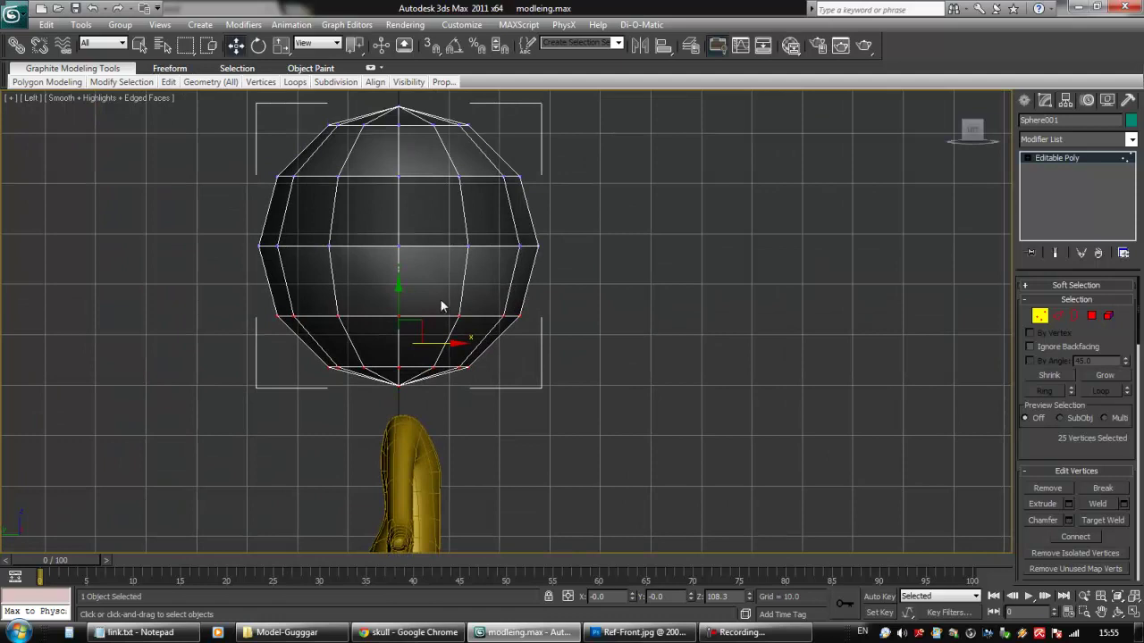
{"action": "left_click_drag", "start_coordinate": [473, 315], "coordinate": [541, 281]}
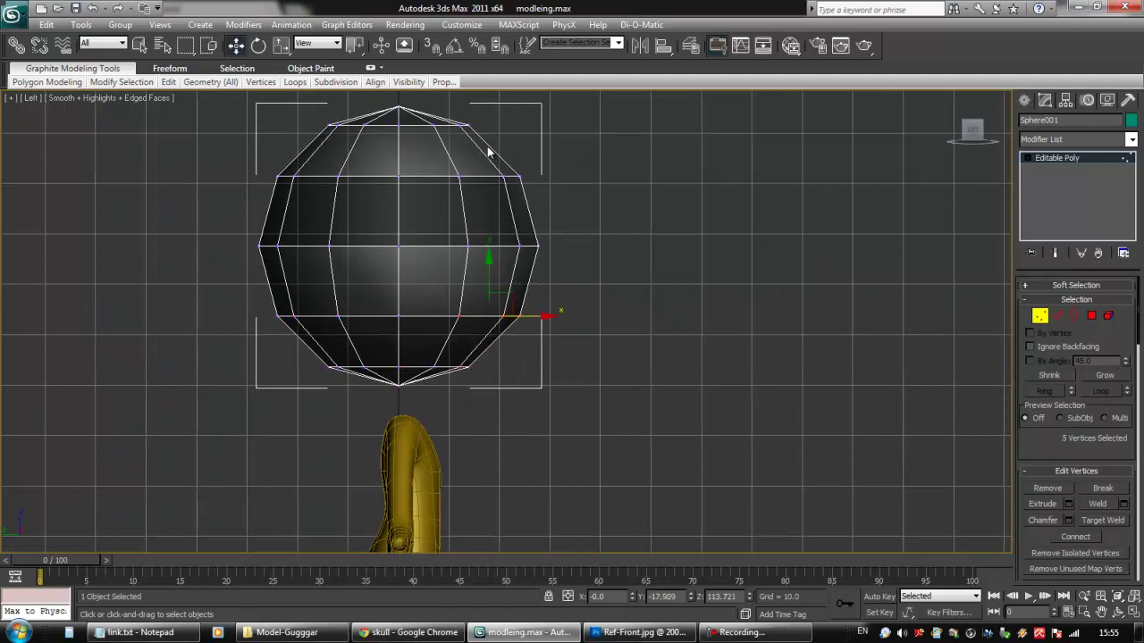
Step: Draw a circle spline with a radius of about 16.5 in front of the sphere to represent the cranium
{"action": "left_click", "coordinate": [1025, 100]}
{"action": "left_click", "coordinate": [1046, 124]}
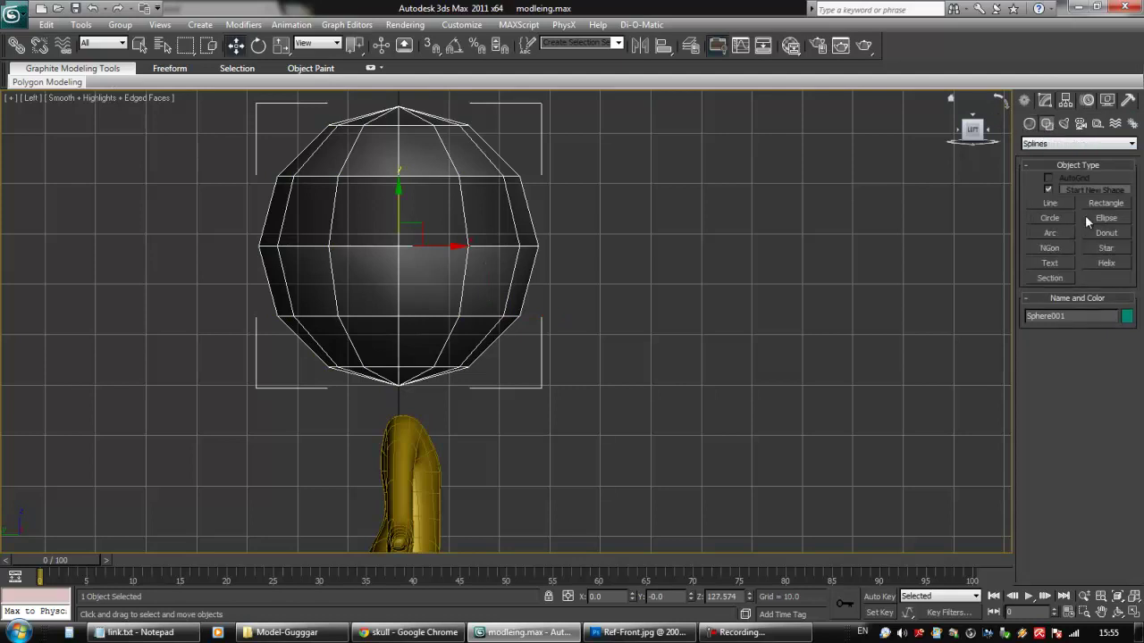
{"action": "left_click", "coordinate": [1049, 218]}
{"action": "left_click_drag", "start_coordinate": [675, 202], "coordinate": [730, 264]}
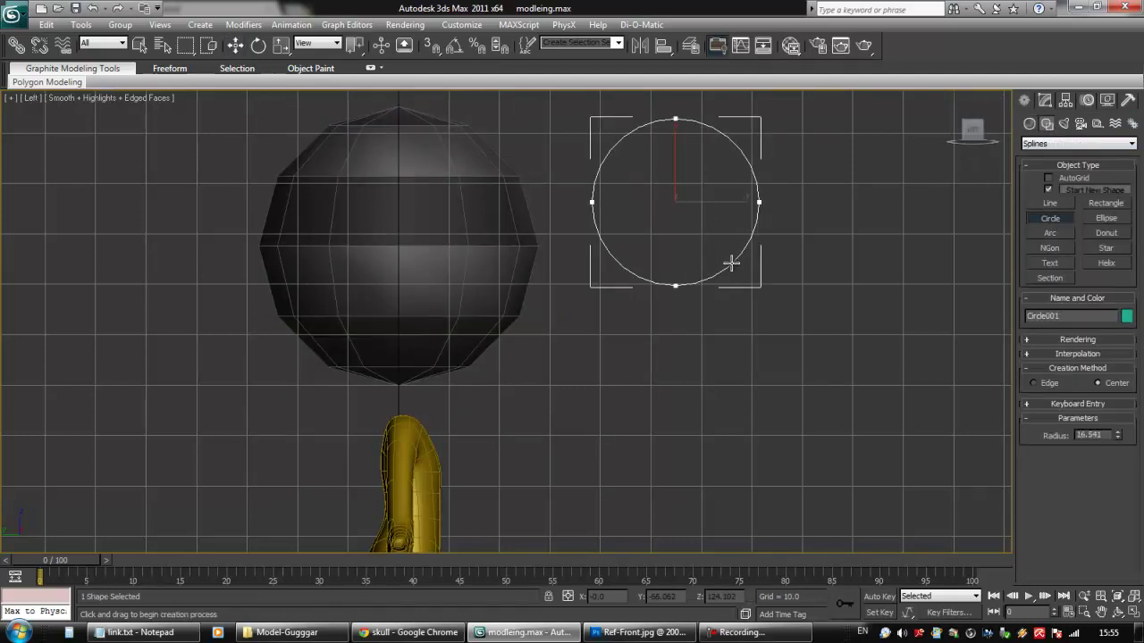
{"action": "key", "text": "w"}
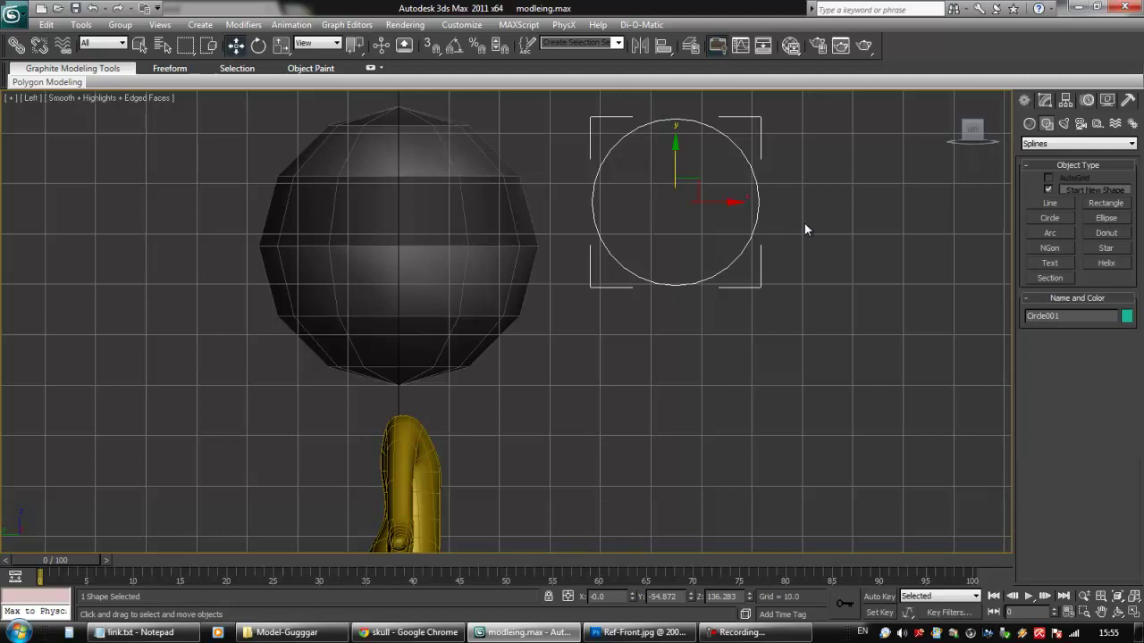
Step: Draw an L-shaped line from the circle's front edge down to a corner and back to the circle's lowest point
{"action": "left_click", "coordinate": [1028, 124]}
{"action": "left_click", "coordinate": [1046, 124]}
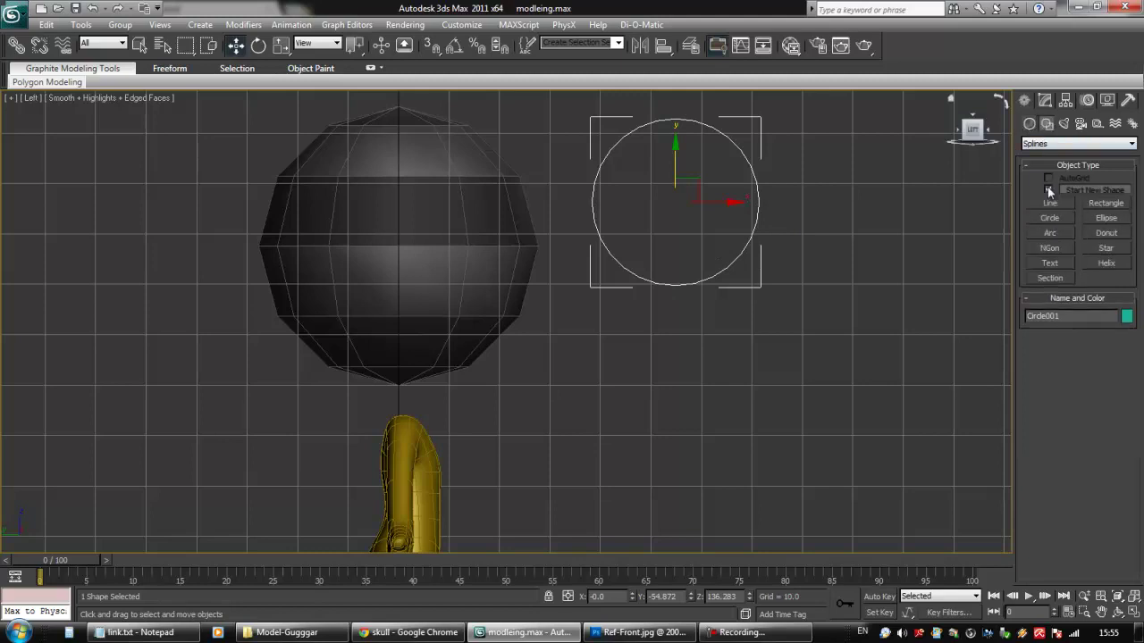
{"action": "left_click", "coordinate": [1049, 206]}
{"action": "left_click", "coordinate": [759, 212]}
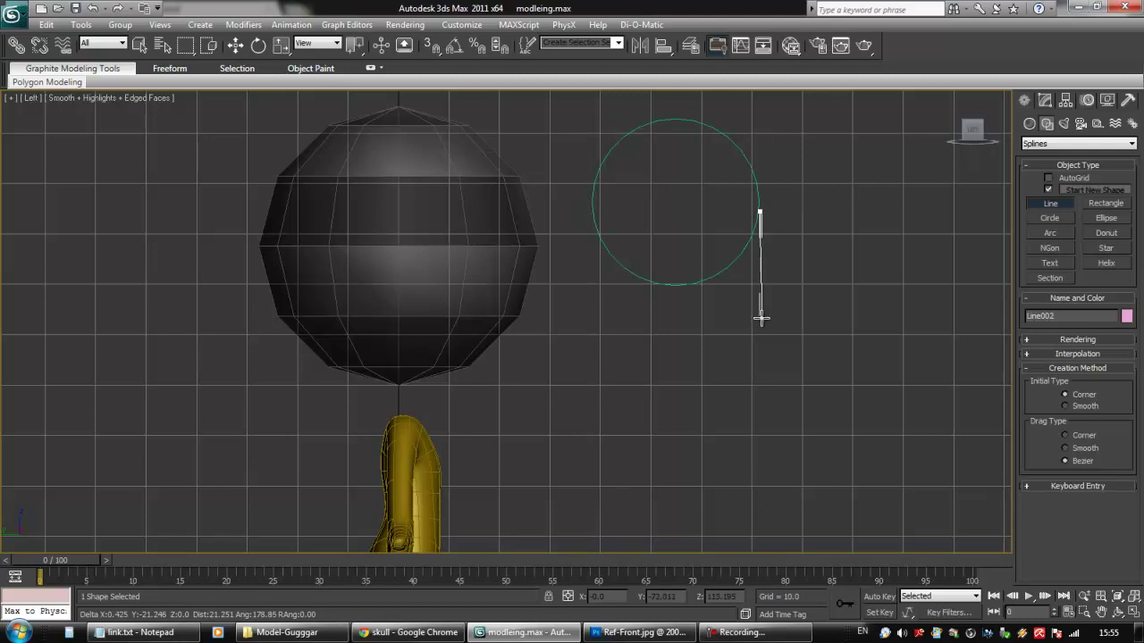
{"action": "left_click", "coordinate": [759, 286]}
{"action": "left_click", "coordinate": [675, 286]}
{"action": "right_click", "coordinate": [659, 265]}
Step: Select the circle and the L-shaped line and set their object color to black
{"action": "right_click", "coordinate": [829, 260]}
{"action": "left_click", "coordinate": [829, 254]}
{"action": "left_click", "coordinate": [759, 235]}
{"action": "left_click", "coordinate": [792, 237]}
{"action": "left_click_drag", "start_coordinate": [785, 211], "coordinate": [744, 240]}
{"action": "left_click", "coordinate": [1126, 316]}
{"action": "left_click", "coordinate": [679, 350]}
{"action": "left_click", "coordinate": [645, 396]}
{"action": "left_click", "coordinate": [819, 277]}
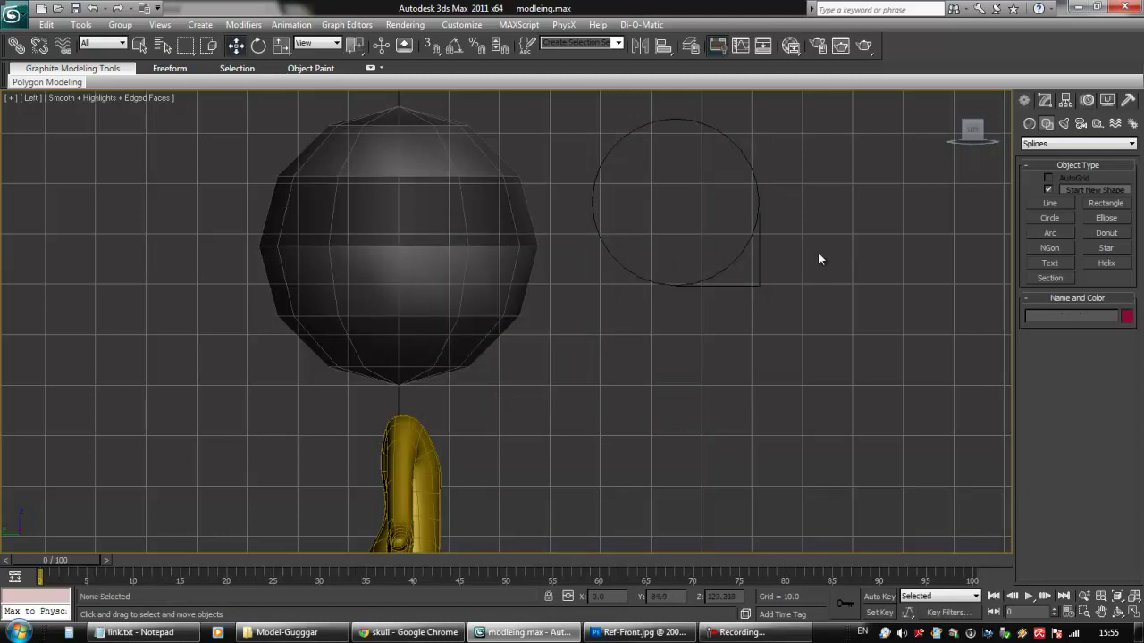
Step: Draw a jaw profile line from the L-shape's corner, back under the circle and up into a small hook inside it
{"action": "middle_click_drag", "start_coordinate": [837, 249], "coordinate": [796, 263]}
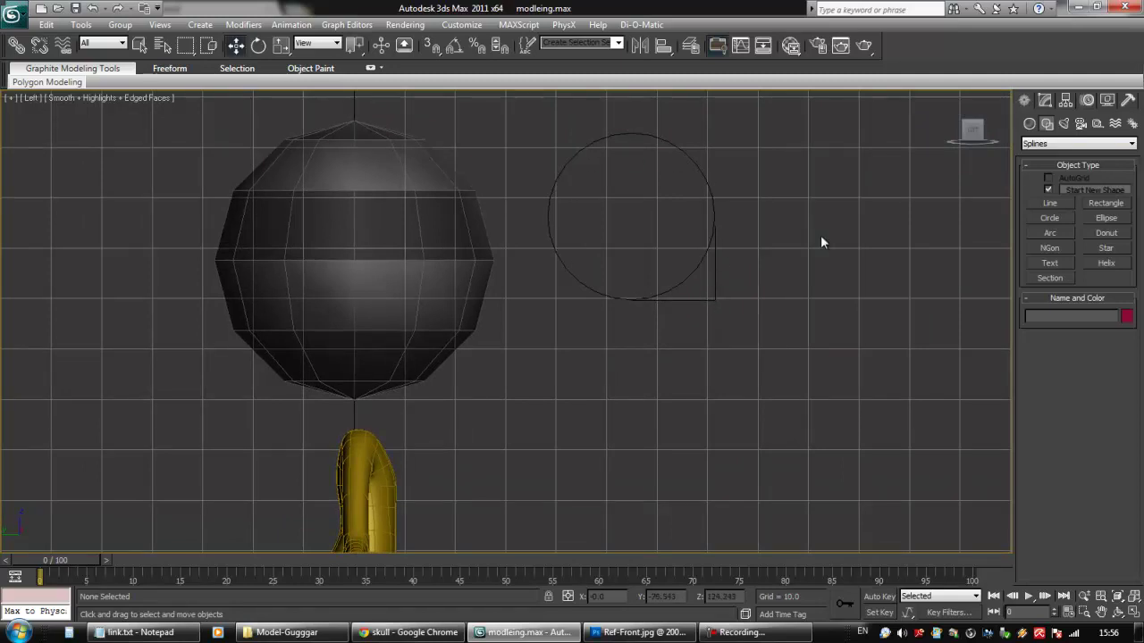
{"action": "left_click", "coordinate": [1050, 203]}
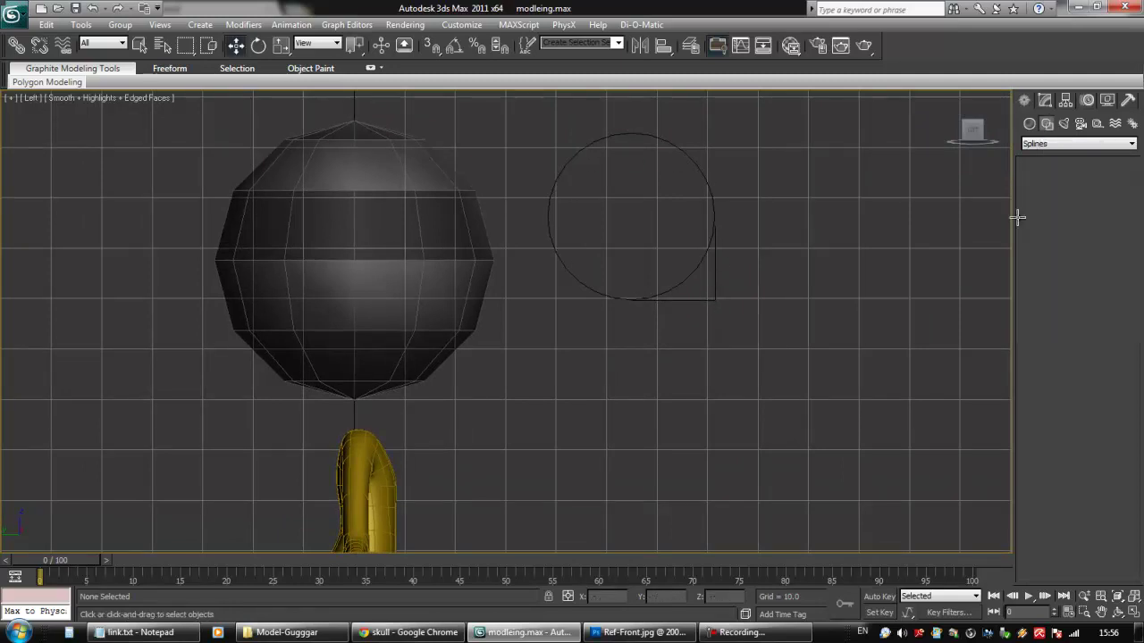
{"action": "left_click", "coordinate": [715, 301]}
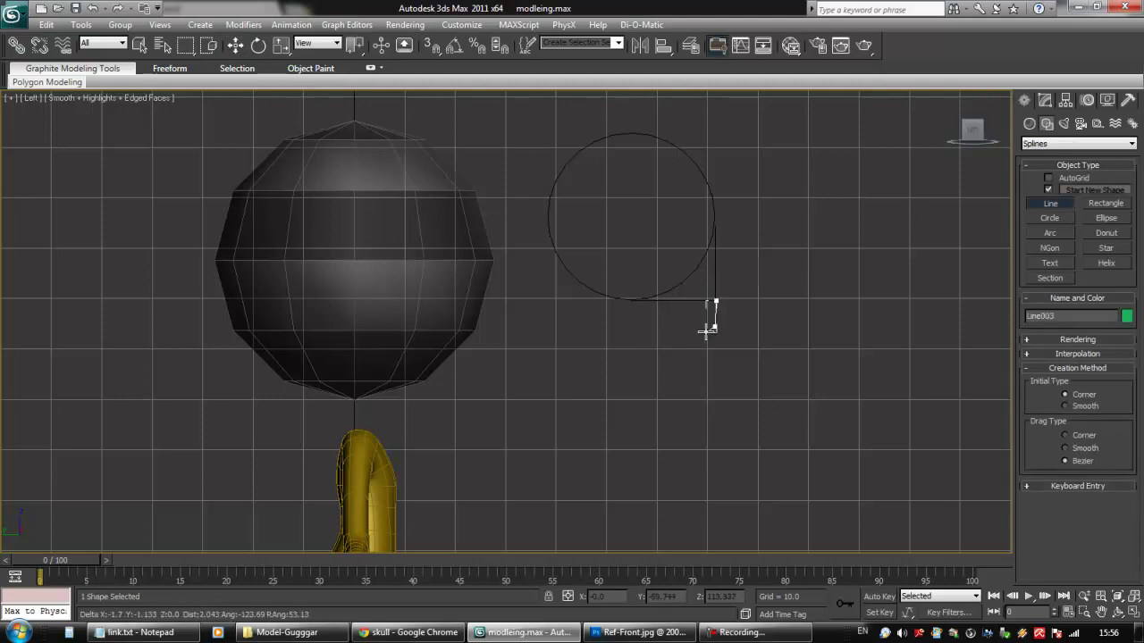
{"action": "left_click", "coordinate": [712, 331]}
{"action": "left_click", "coordinate": [629, 320]}
{"action": "left_click", "coordinate": [603, 264]}
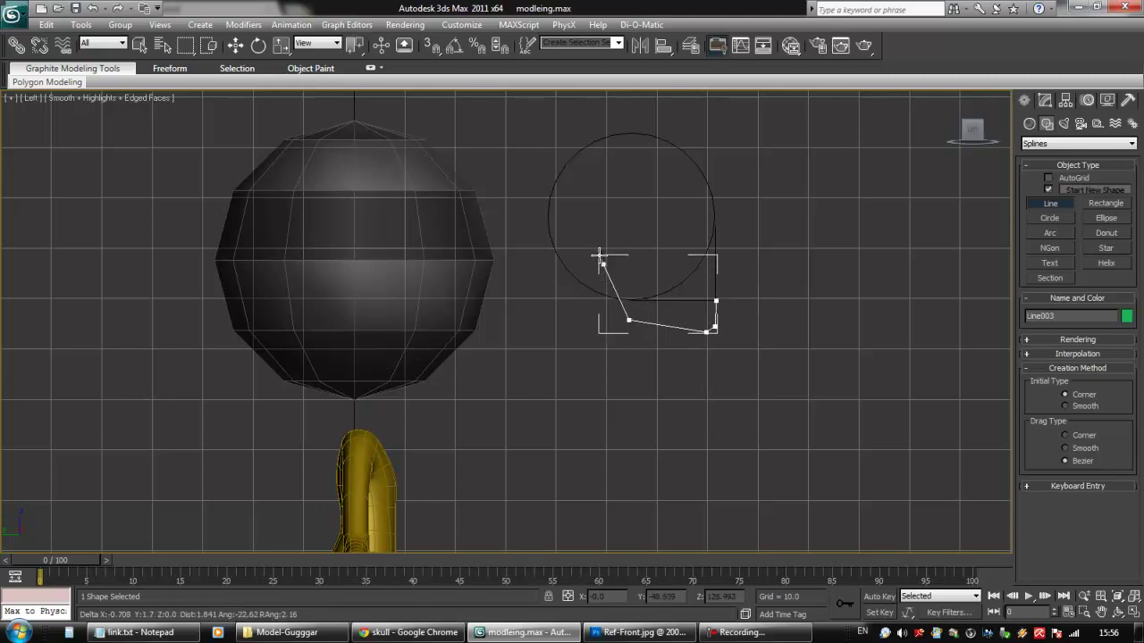
{"action": "left_click", "coordinate": [617, 244]}
{"action": "left_click", "coordinate": [642, 255]}
{"action": "right_click", "coordinate": [642, 255]}
{"action": "right_click", "coordinate": [734, 233]}
{"action": "left_click_drag", "start_coordinate": [720, 319], "coordinate": [747, 319]}
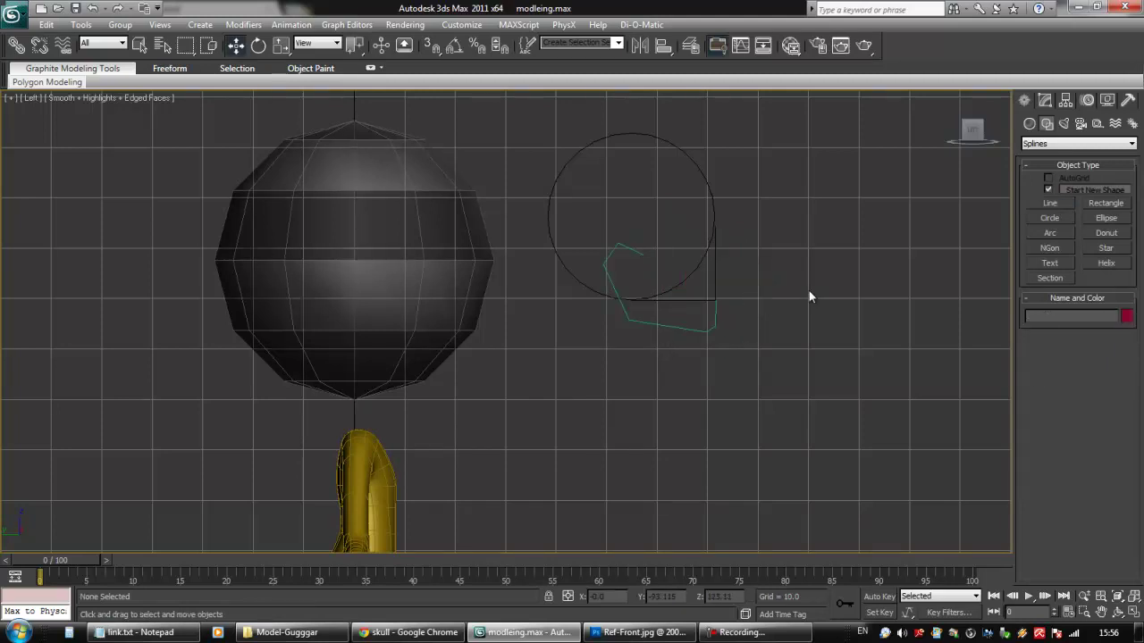
{"action": "left_click_drag", "start_coordinate": [766, 223], "coordinate": [671, 338]}
{"action": "left_click", "coordinate": [732, 270]}
Step: Draw a neck outline from the circle's lower back edge downward, across and up to the rear of the jaw line
{"action": "left_click", "coordinate": [1042, 200]}
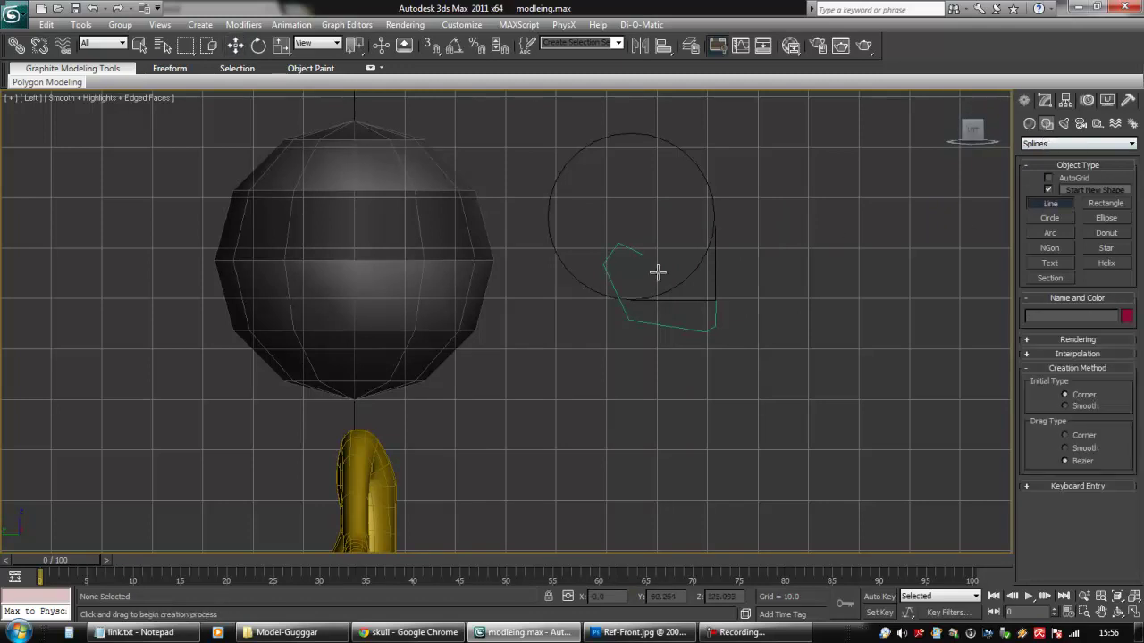
{"action": "left_click", "coordinate": [570, 275]}
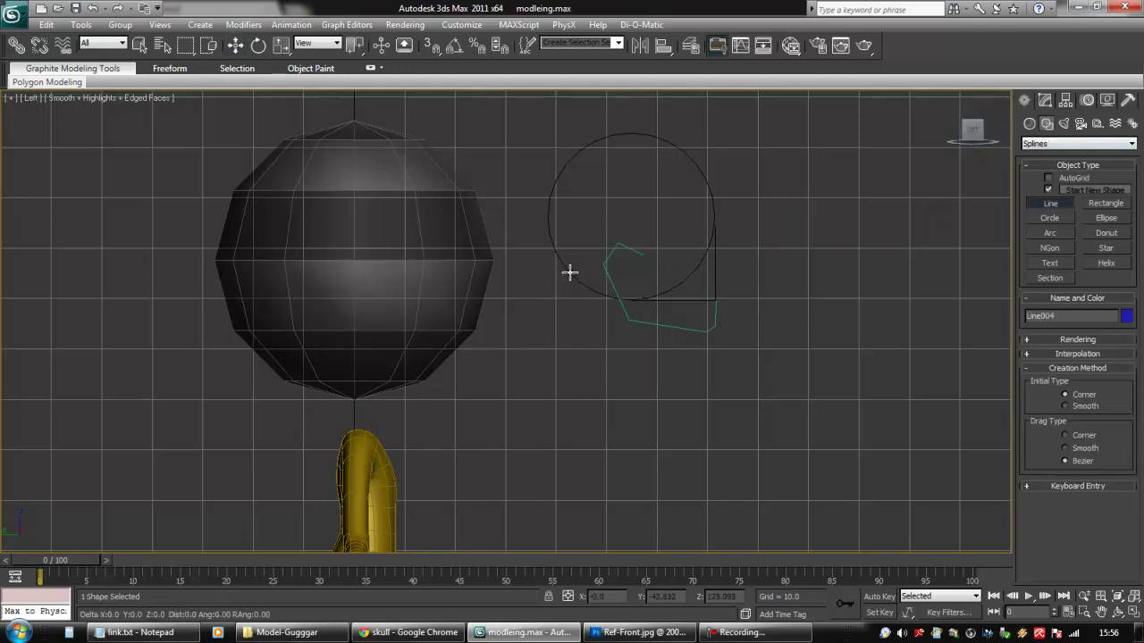
{"action": "left_click", "coordinate": [551, 340]}
{"action": "left_click", "coordinate": [617, 359]}
{"action": "left_click", "coordinate": [631, 323]}
{"action": "right_click", "coordinate": [654, 348]}
{"action": "left_click", "coordinate": [639, 335]}
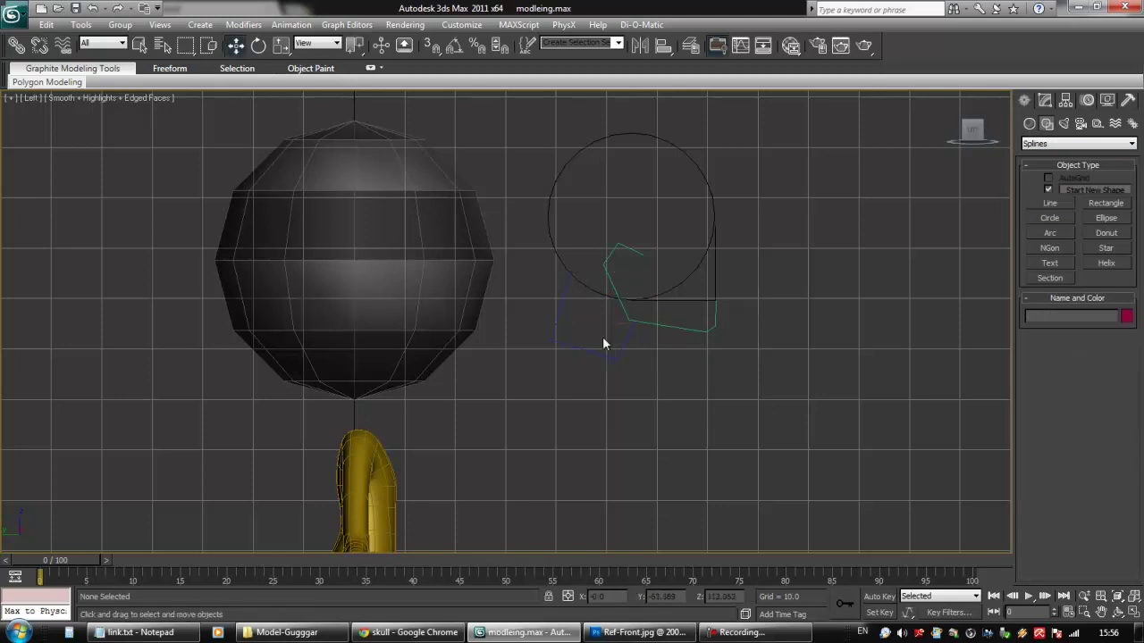
Step: Select all four head diagram splines and set their object color to black
{"action": "left_click_drag", "start_coordinate": [545, 251], "coordinate": [635, 318]}
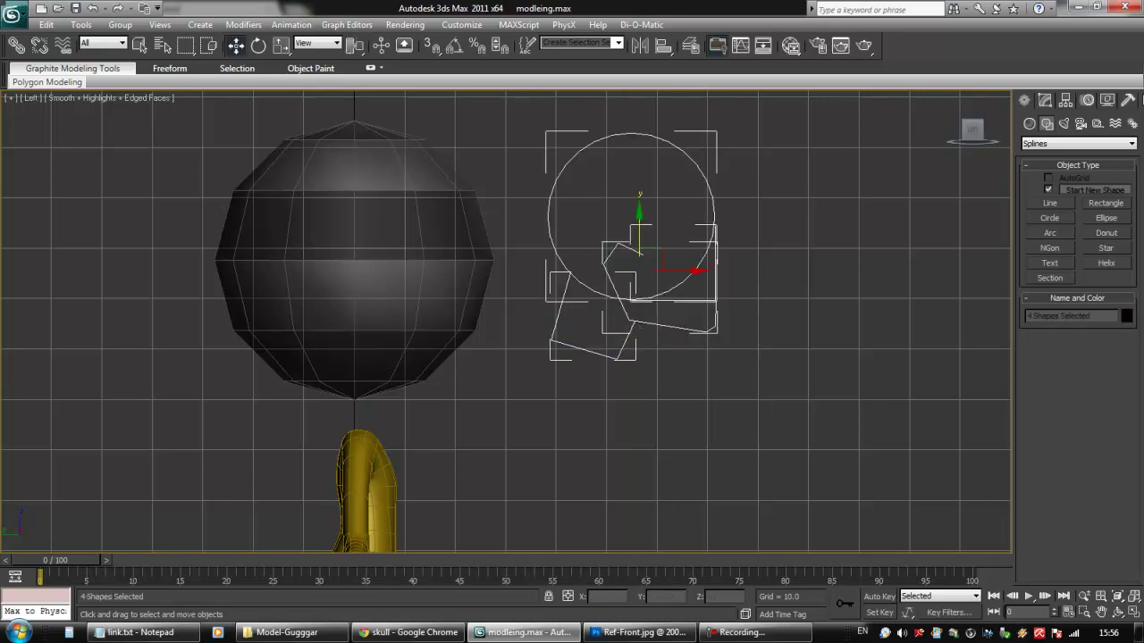
{"action": "left_click", "coordinate": [1126, 316]}
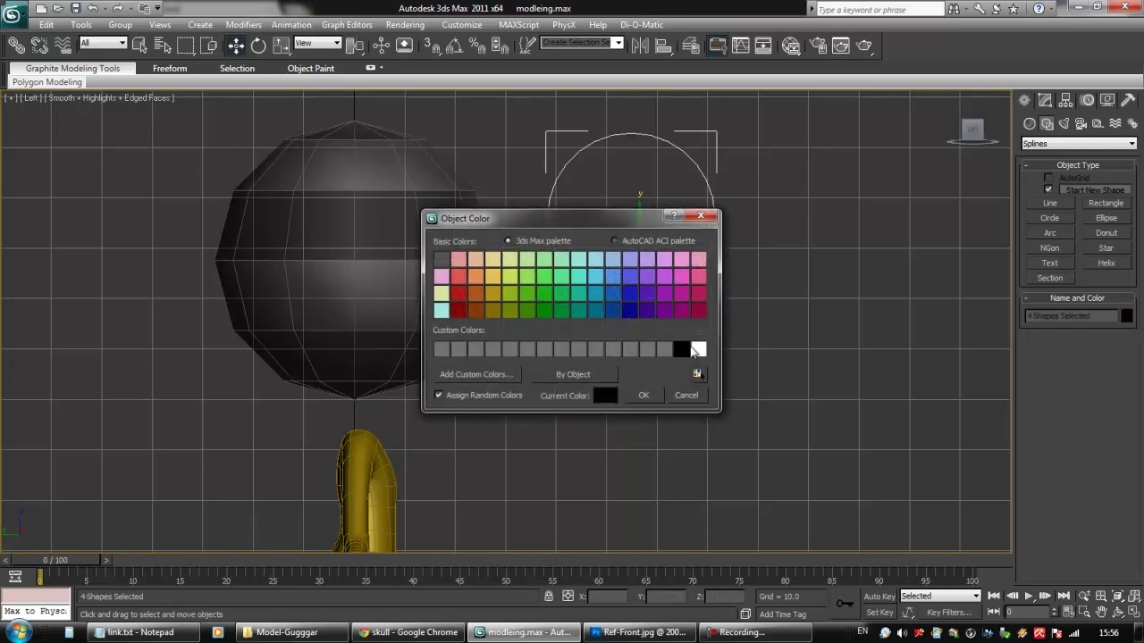
{"action": "left_click", "coordinate": [643, 395]}
{"action": "left_click", "coordinate": [790, 247]}
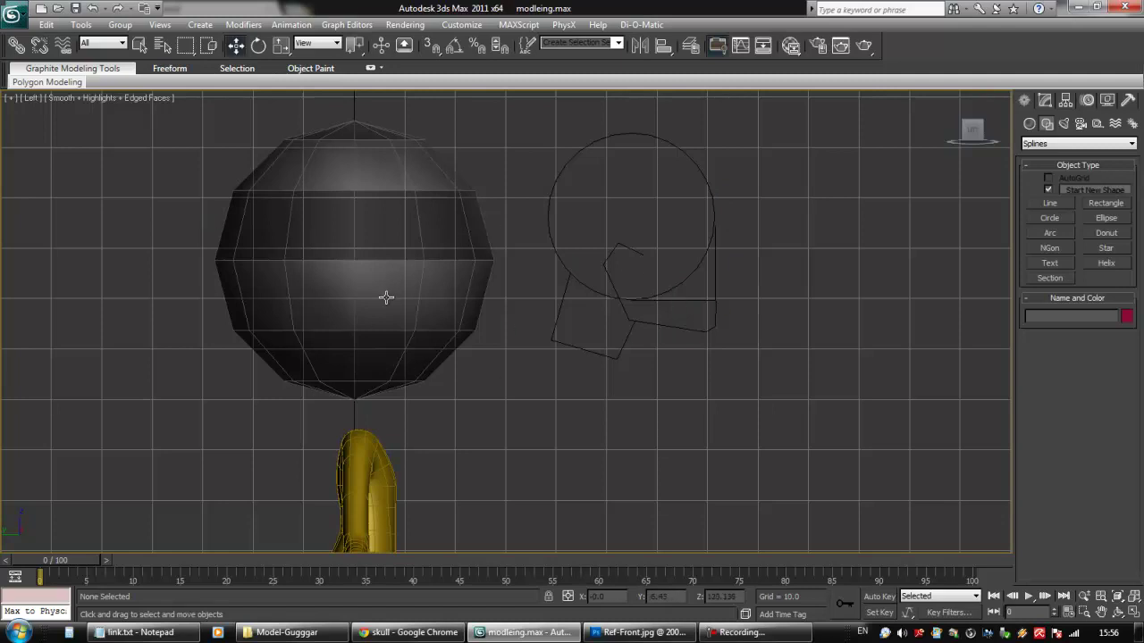
Step: Move the four head diagram splines farther away from the front of the sphere
{"action": "left_click_drag", "start_coordinate": [521, 225], "coordinate": [633, 354]}
{"action": "left_click_drag", "start_coordinate": [679, 286], "coordinate": [839, 304]}
{"action": "left_click", "coordinate": [580, 341]}
Step: Edit the sphere at vertex level and pull the lower-front vertices forward to flatten the face side
{"action": "left_click", "coordinate": [485, 266]}
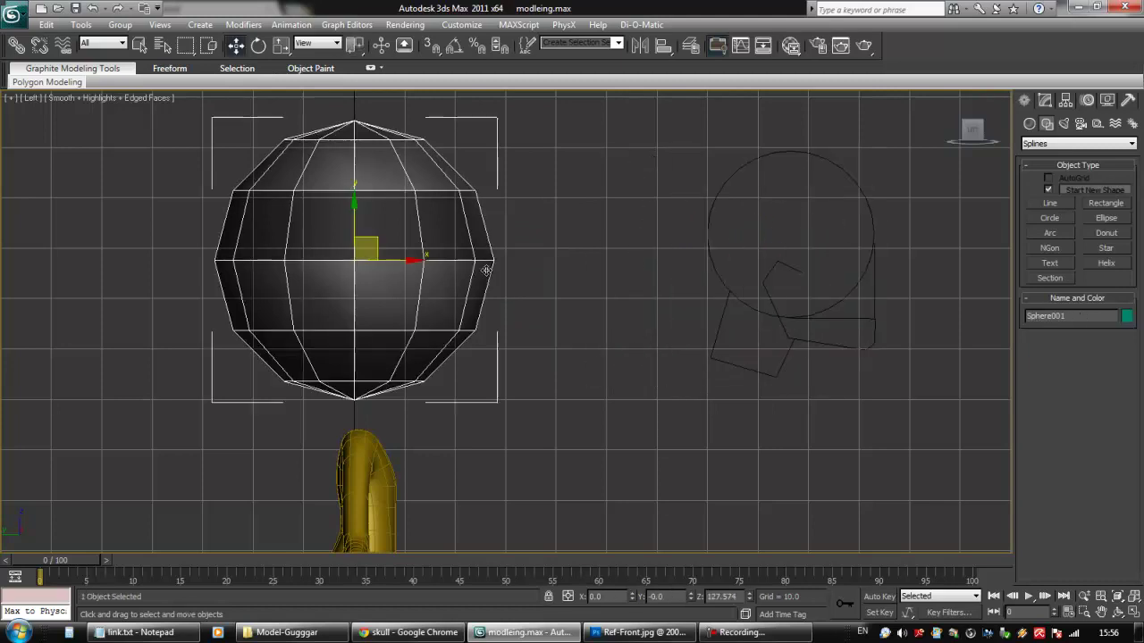
{"action": "middle_click_drag", "start_coordinate": [503, 388], "coordinate": [546, 359]}
{"action": "scroll", "coordinate": [546, 360], "scroll_direction": "up", "scroll_amount": 2}
{"action": "scroll", "coordinate": [513, 318], "scroll_direction": "down", "scroll_amount": 2}
{"action": "middle_click_drag", "start_coordinate": [513, 318], "coordinate": [516, 347]}
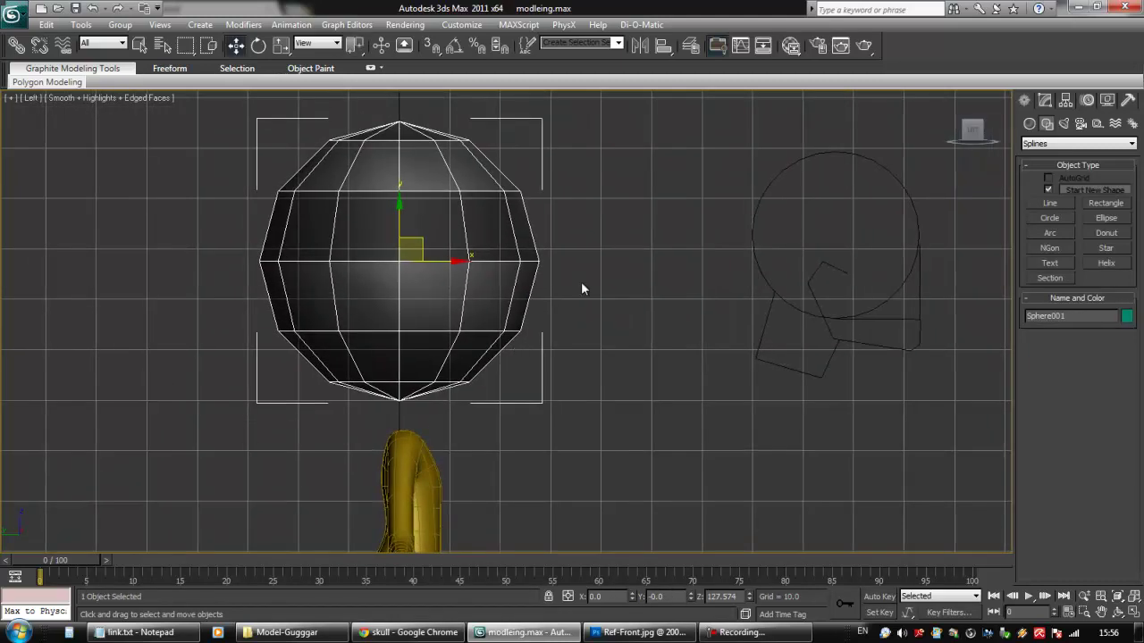
{"action": "left_click", "coordinate": [1044, 101]}
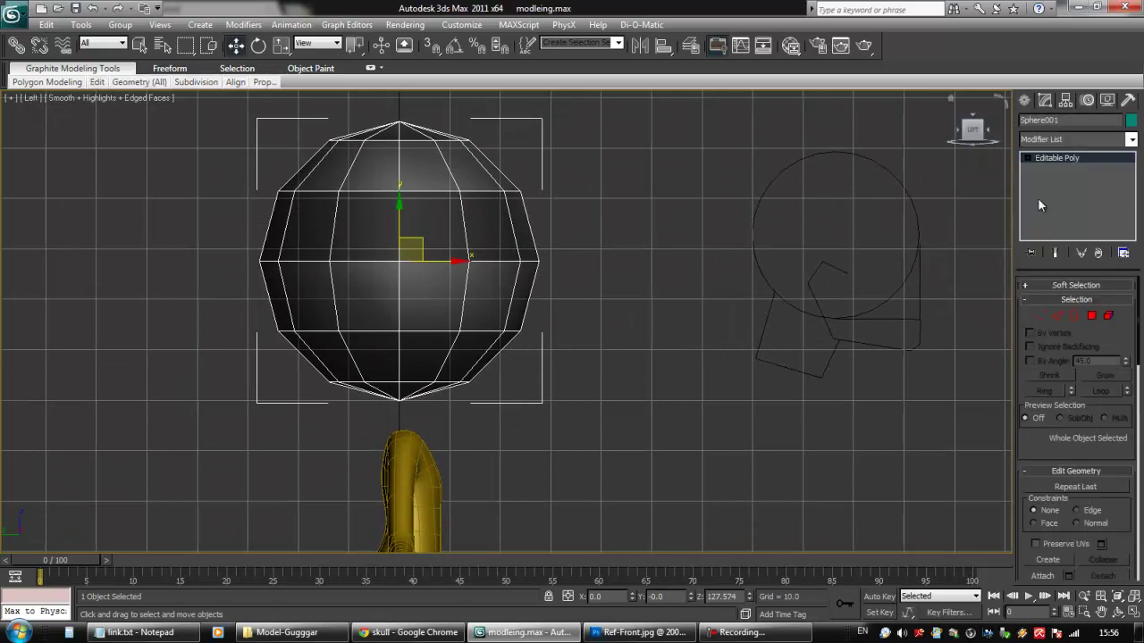
{"action": "left_click", "coordinate": [1039, 315]}
{"action": "left_click_drag", "start_coordinate": [447, 355], "coordinate": [553, 332]}
{"action": "left_click", "coordinate": [485, 333]}
{"action": "left_click_drag", "start_coordinate": [461, 322], "coordinate": [500, 343]}
Step: Pull the side vertices of the sphere's upper and middle front rows forward, leaving the outermost profile vertices in place
{"action": "left_click_drag", "start_coordinate": [434, 209], "coordinate": [519, 261]}
{"action": "left_click_drag", "start_coordinate": [445, 178], "coordinate": [534, 273]}
{"action": "left_click_drag", "start_coordinate": [544, 228], "coordinate": [551, 228]}
{"action": "left_click_drag", "start_coordinate": [466, 311], "coordinate": [552, 330]}
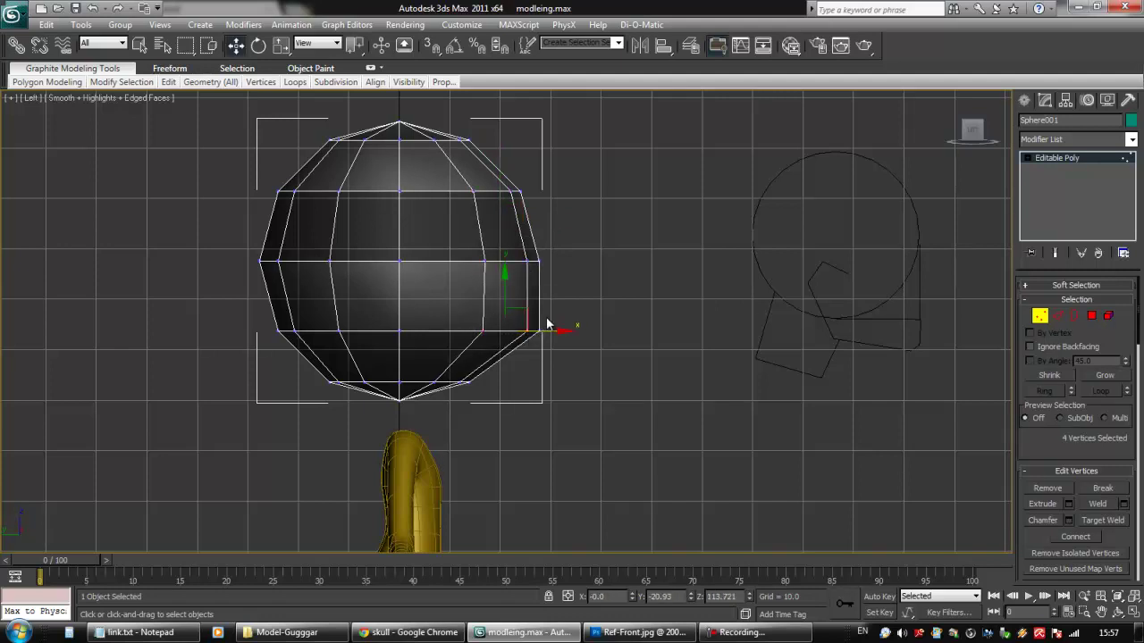
{"action": "left_click", "coordinate": [561, 317]}
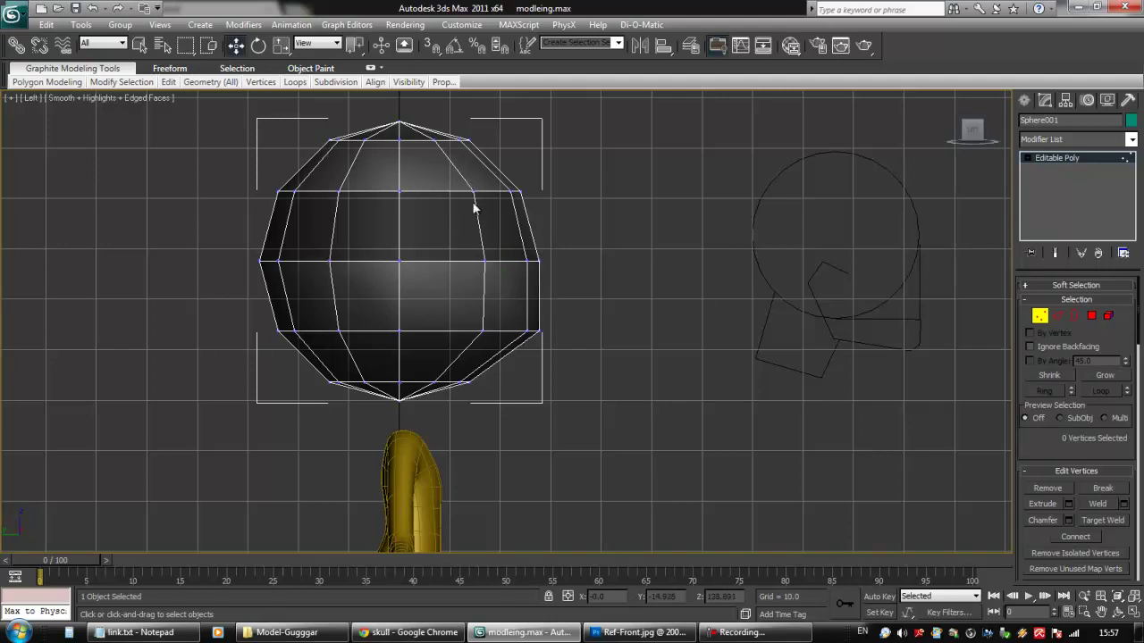
Step: Move the six side vertices in the sphere's middle three rows slightly backward, comparing the curvature in the top and left views
{"action": "left_click_drag", "start_coordinate": [452, 180], "coordinate": [498, 359]}
{"action": "left_click_drag", "start_coordinate": [526, 261], "coordinate": [499, 255]}
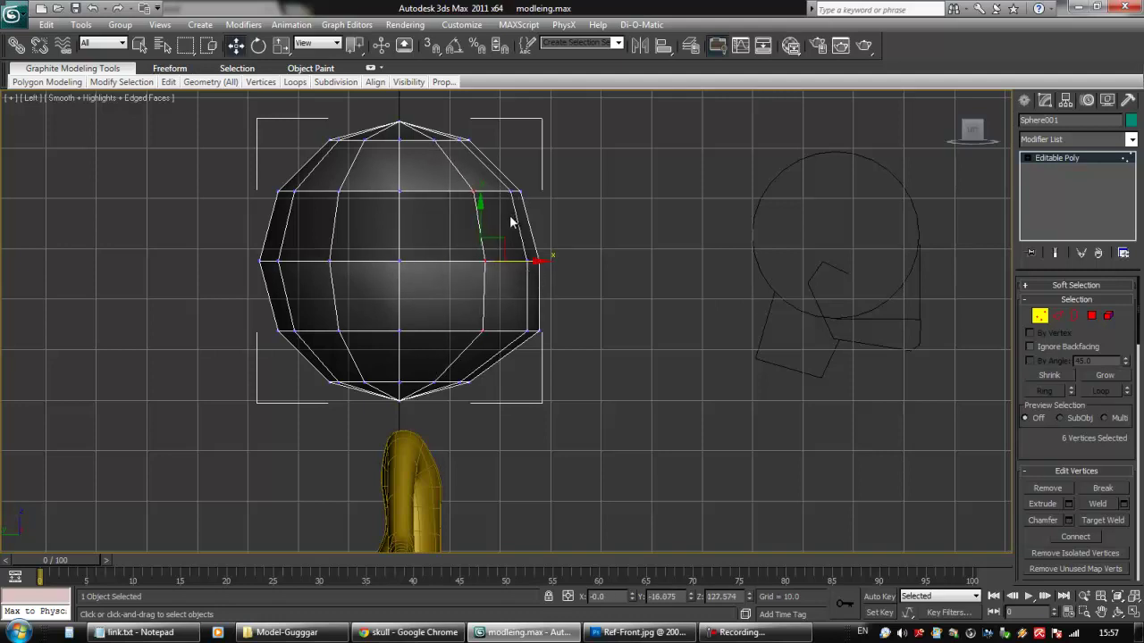
{"action": "left_click", "coordinate": [1132, 612]}
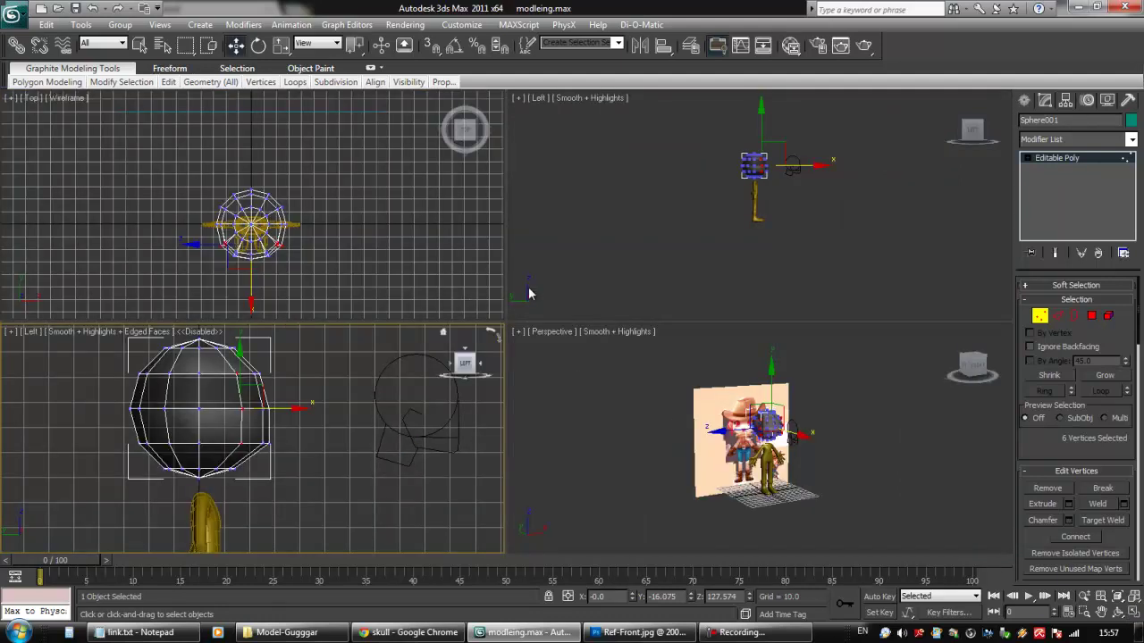
{"action": "scroll", "coordinate": [375, 222], "scroll_direction": "up", "scroll_amount": 6}
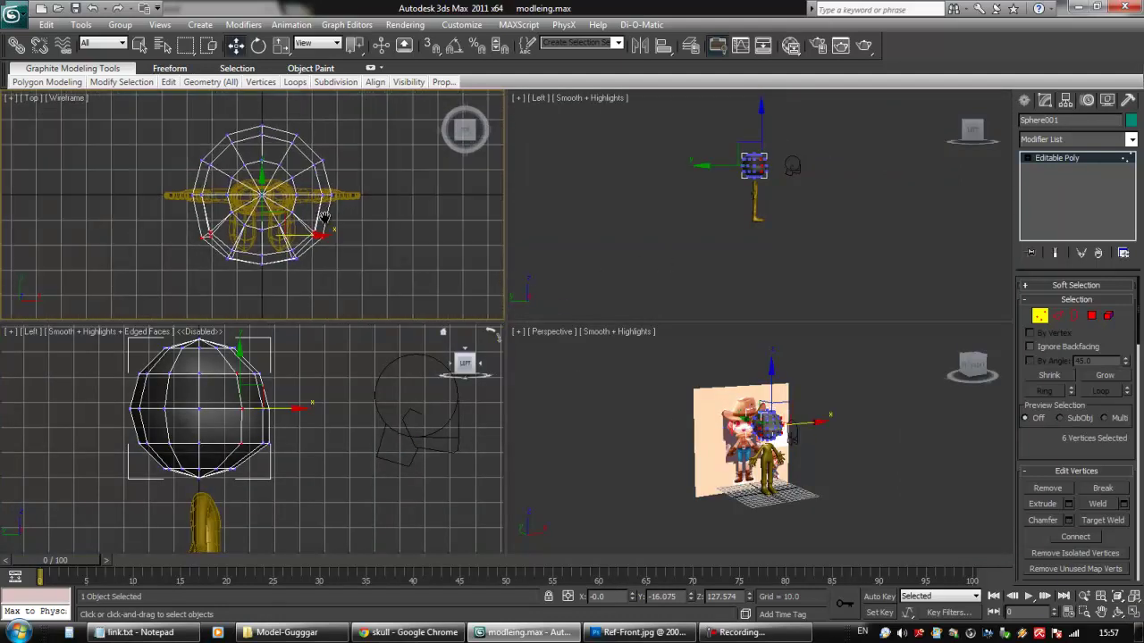
{"action": "scroll", "coordinate": [308, 438], "scroll_direction": "up", "scroll_amount": 4}
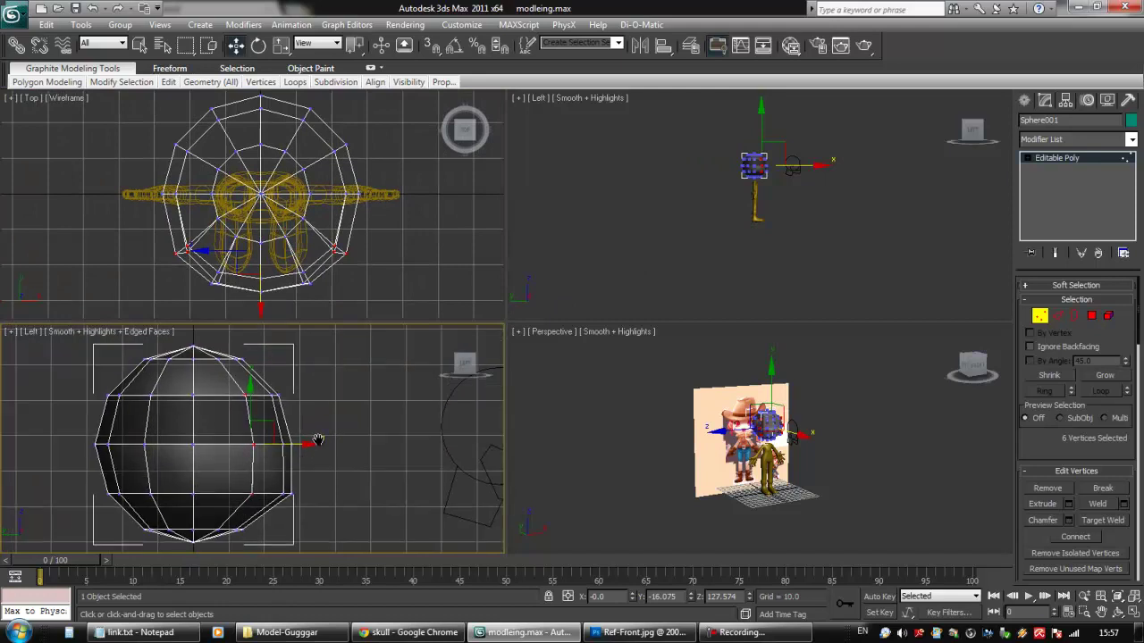
{"action": "left_click_drag", "start_coordinate": [300, 437], "coordinate": [278, 438]}
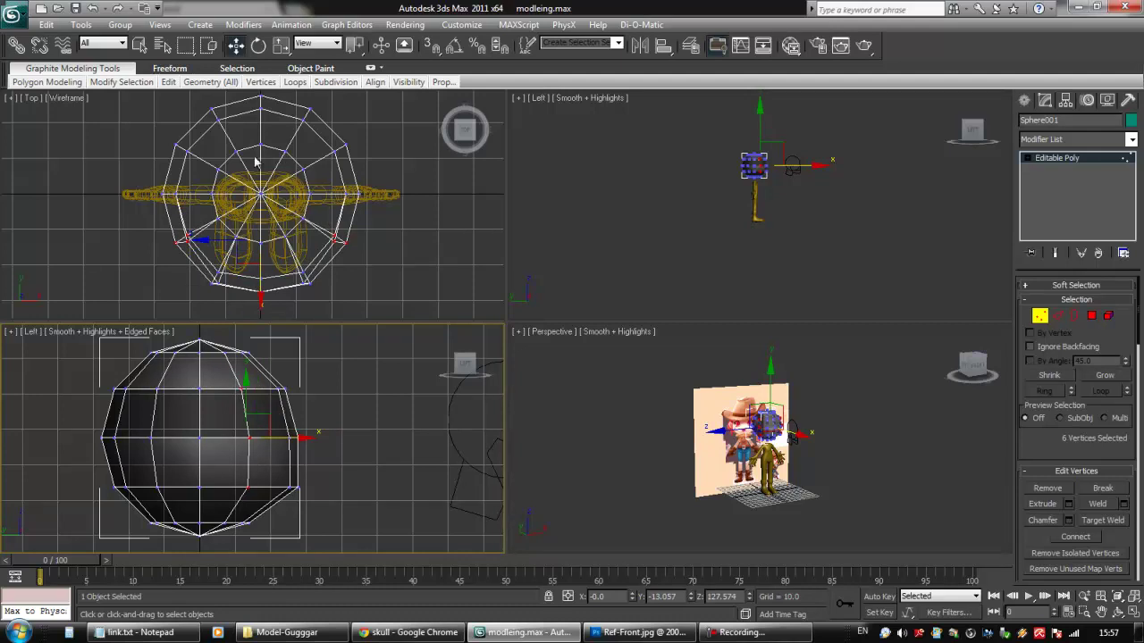
Step: Adjust the depth of the six vertices flanking the front centre line and pull the neighbouring side vertices forward to round the face
{"action": "left_click_drag", "start_coordinate": [210, 267], "coordinate": [308, 313]}
{"action": "left_click", "coordinate": [299, 437]}
{"action": "left_click_drag", "start_coordinate": [299, 437], "coordinate": [288, 437]}
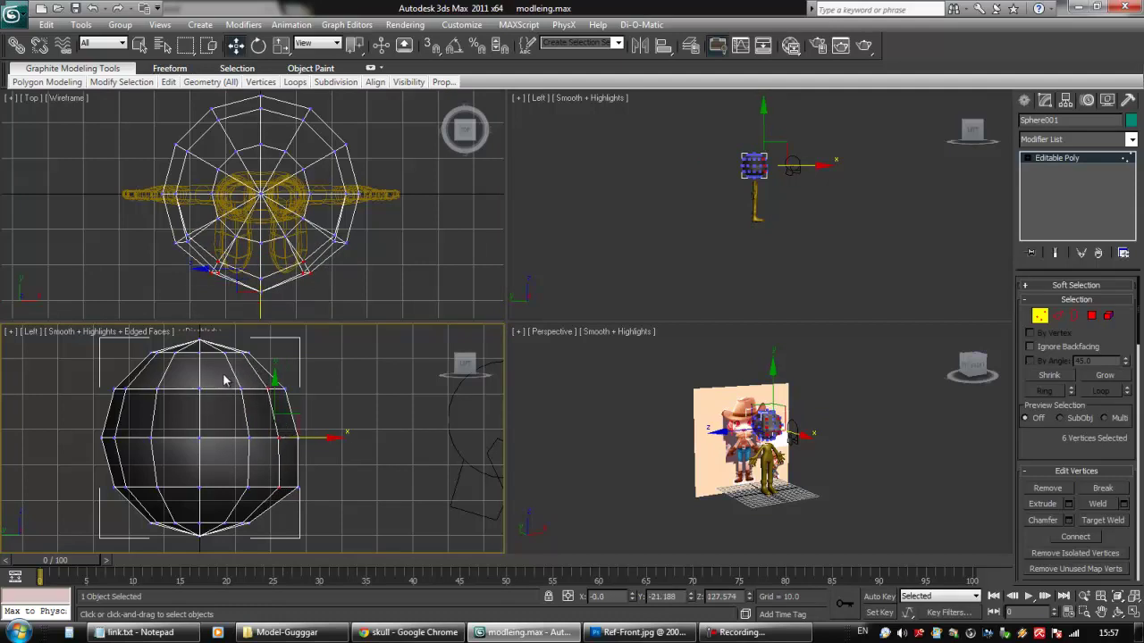
{"action": "left_click_drag", "start_coordinate": [312, 439], "coordinate": [321, 438]}
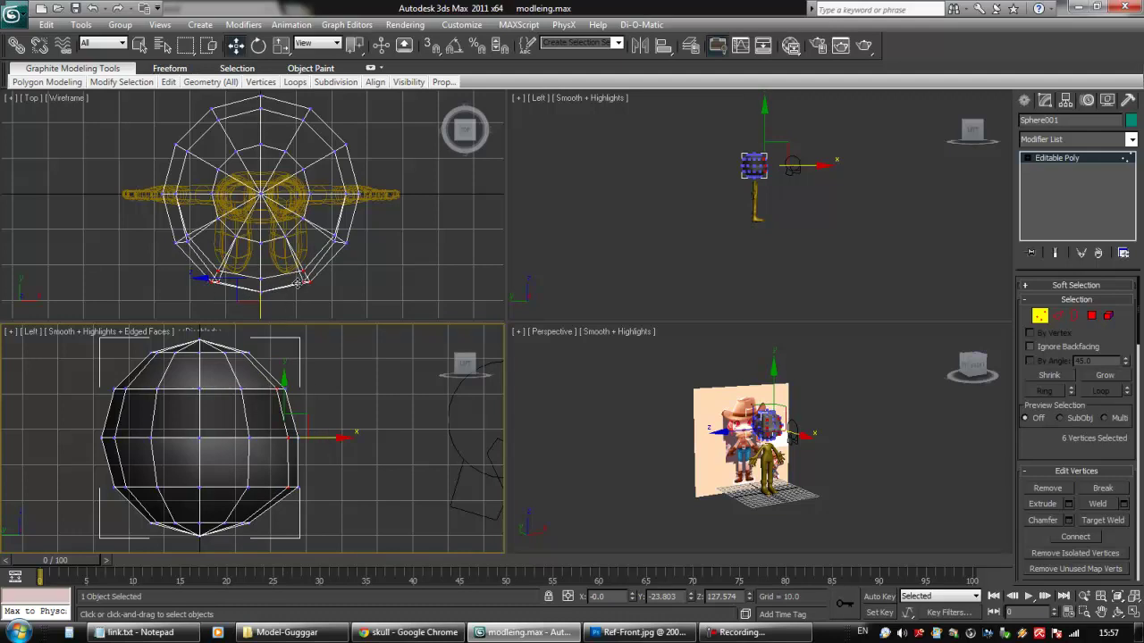
{"action": "left_click_drag", "start_coordinate": [229, 383], "coordinate": [262, 496]}
{"action": "left_click_drag", "start_coordinate": [289, 437], "coordinate": [312, 437]}
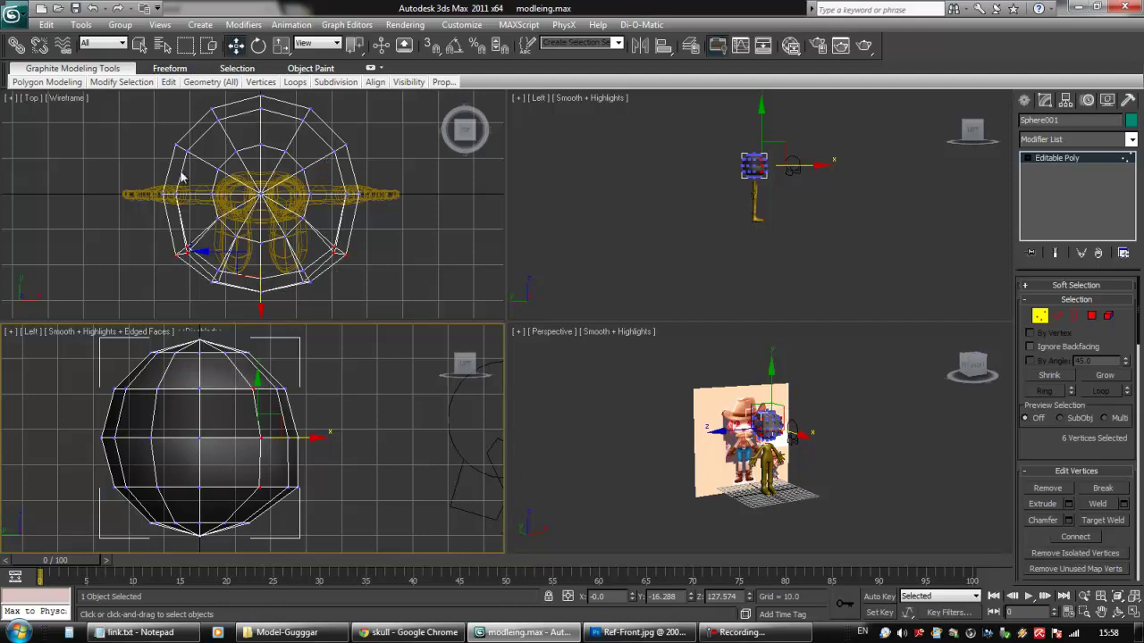
{"action": "left_click", "coordinate": [310, 477]}
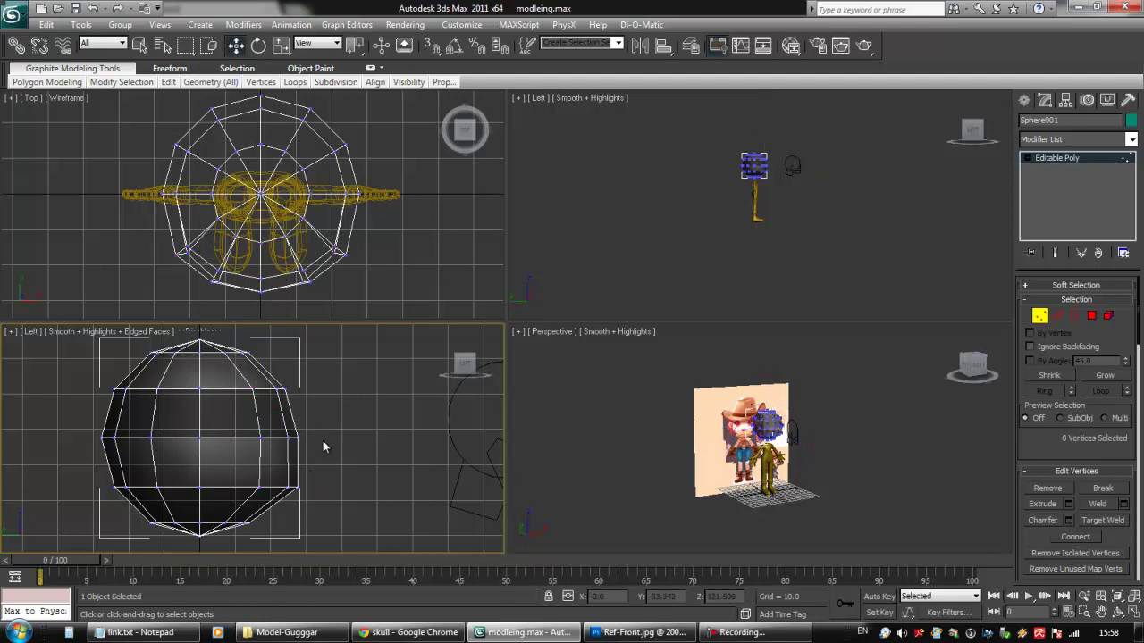
Step: Pull the bottom row's front vertices forward to the face profile and shift the lower side vertices forward to follow them
{"action": "mouse_move", "coordinate": [312, 433]}
{"action": "middle_mouse_down"}
{"action": "mouse_move", "coordinate": [323, 412]}
{"action": "mouse_move", "coordinate": [331, 429]}
{"action": "middle_mouse_up"}
{"action": "left_click_drag", "start_coordinate": [233, 507], "coordinate": [318, 516]}
{"action": "left_click", "coordinate": [275, 519]}
{"action": "left_click_drag", "start_coordinate": [262, 420], "coordinate": [293, 491]}
{"action": "left_click", "coordinate": [268, 485]}
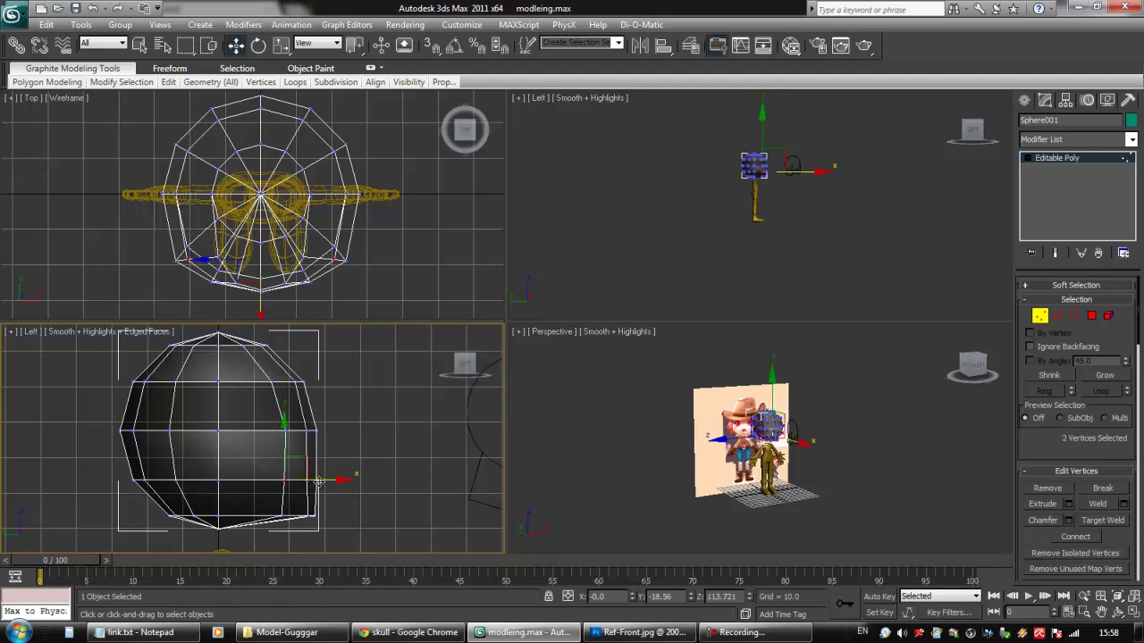
{"action": "left_click", "coordinate": [351, 438]}
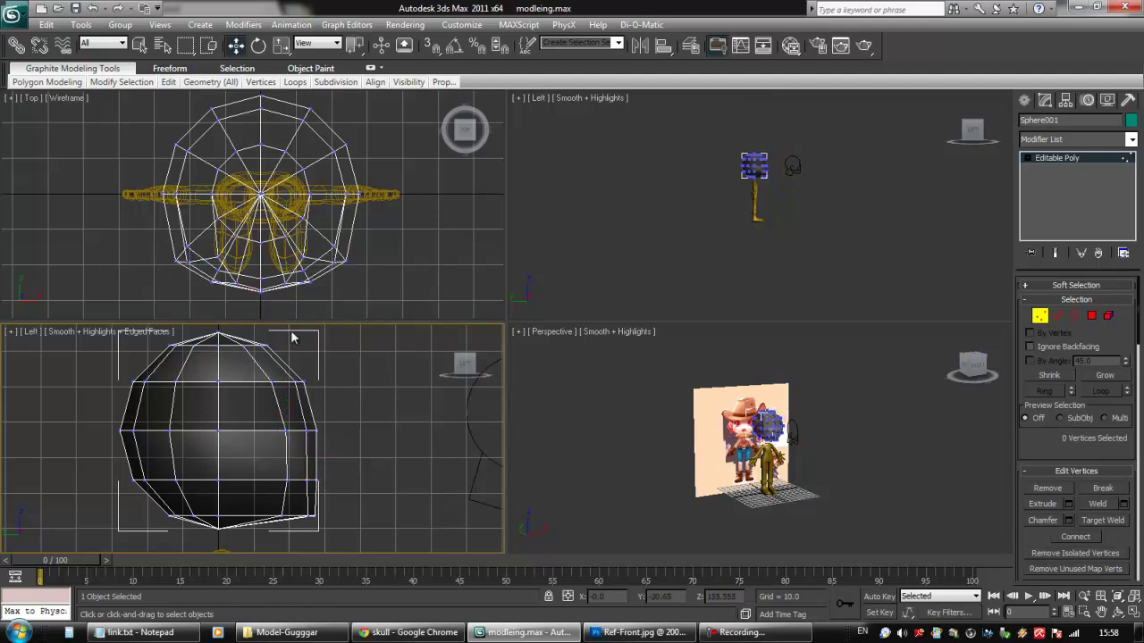
Step: Shift the side view's central vertex column forward in the middle and lower rows and adjust its bottom vertices' depth
{"action": "left_click_drag", "start_coordinate": [202, 376], "coordinate": [234, 497]}
{"action": "left_click_drag", "start_coordinate": [202, 425], "coordinate": [271, 457]}
{"action": "left_click_drag", "start_coordinate": [202, 464], "coordinate": [239, 502]}
{"action": "left_click_drag", "start_coordinate": [264, 480], "coordinate": [267, 480]}
{"action": "left_click_drag", "start_coordinate": [205, 502], "coordinate": [244, 537]}
{"action": "left_click_drag", "start_coordinate": [263, 514], "coordinate": [281, 516]}
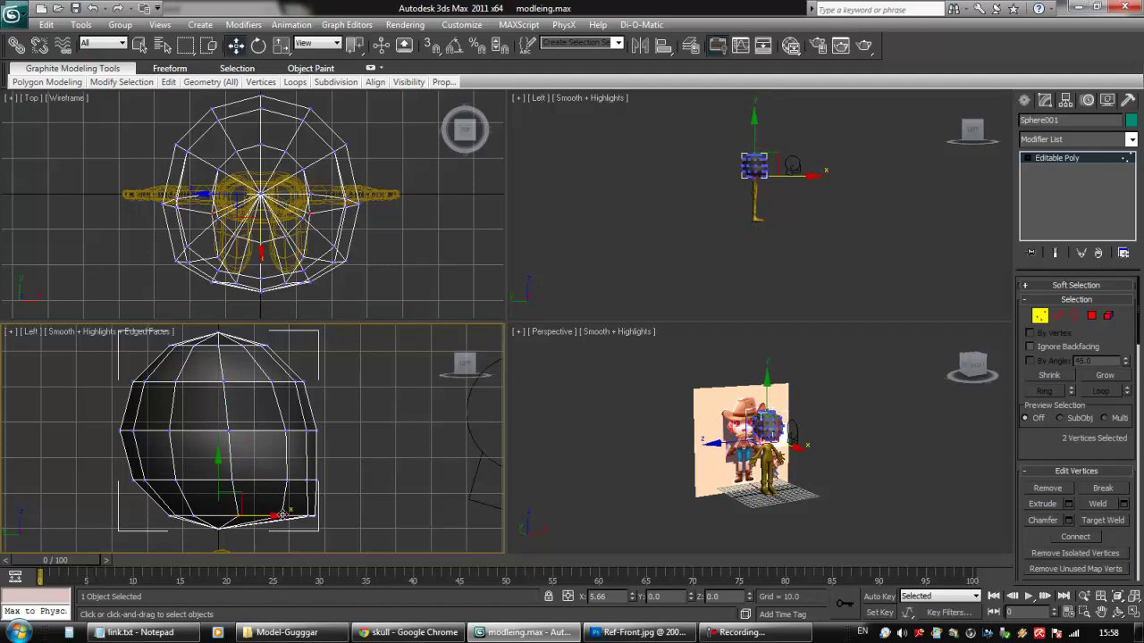
{"action": "left_click", "coordinate": [258, 529]}
{"action": "mouse_move", "coordinate": [257, 529]}
{"action": "left_mouse_down"}
{"action": "mouse_move", "coordinate": [229, 524]}
{"action": "mouse_move", "coordinate": [246, 516]}
{"action": "left_mouse_up"}
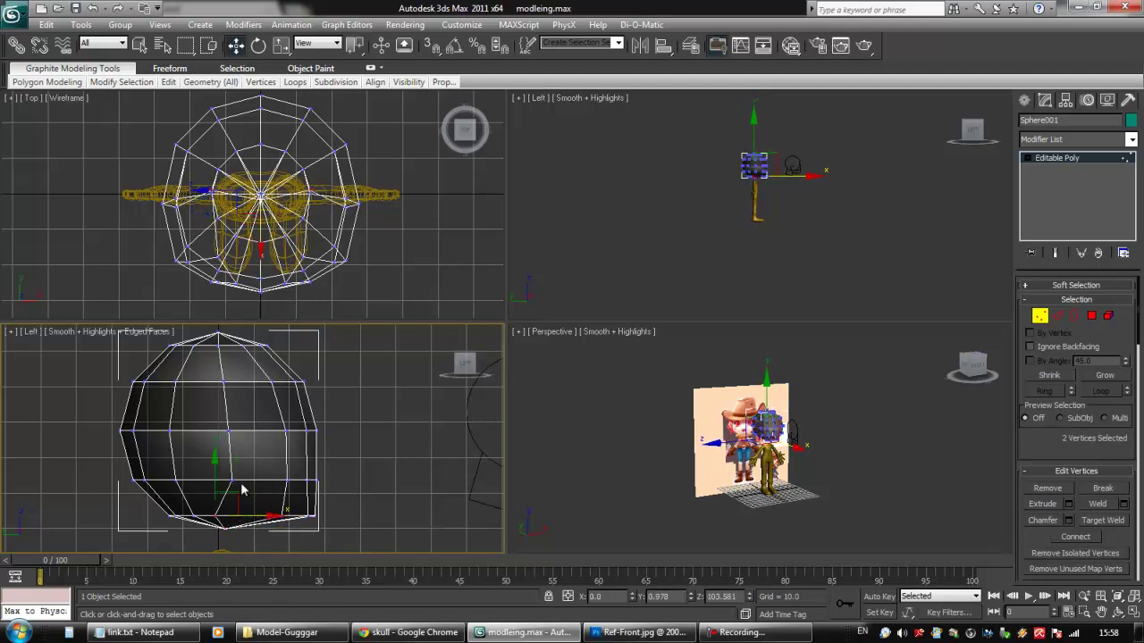
Step: Undo the last vertex move and realign the central column's vertices into a nearly straight vertical line
{"action": "key", "text": "ctrl+shift+z"}
{"action": "middle_click_drag", "start_coordinate": [243, 490], "coordinate": [248, 511]}
{"action": "scroll", "coordinate": [271, 477], "scroll_direction": "up", "scroll_amount": 5}
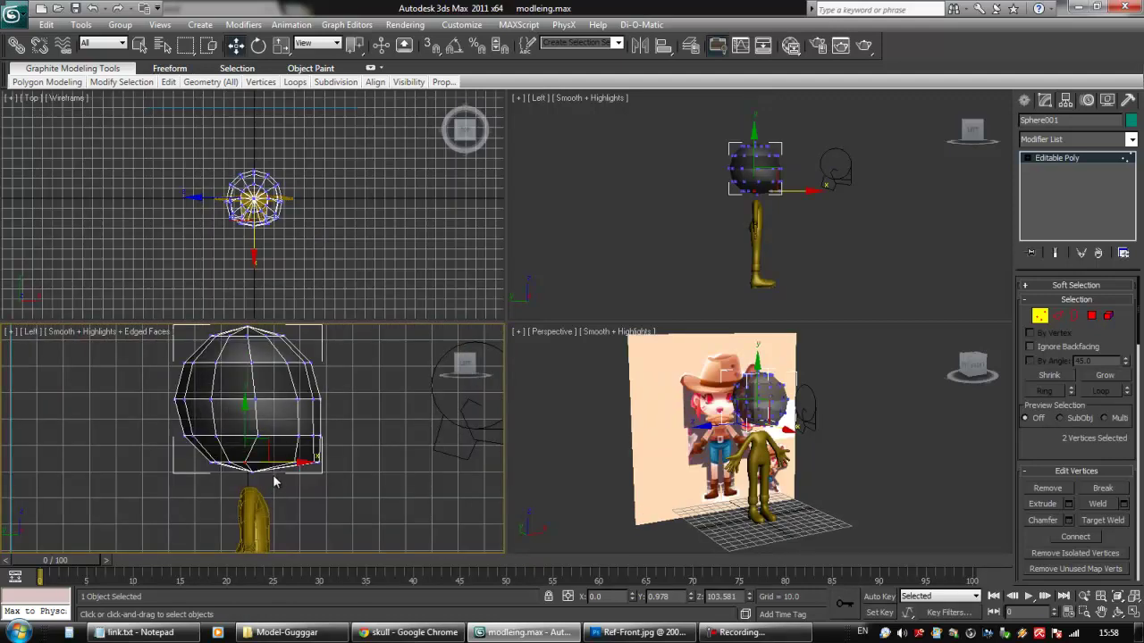
{"action": "key", "text": "ctrl+z"}
{"action": "scroll", "coordinate": [285, 473], "scroll_direction": "up", "scroll_amount": 2}
{"action": "left_click_drag", "start_coordinate": [284, 458], "coordinate": [269, 456]}
{"action": "mouse_move", "coordinate": [259, 408]}
{"action": "left_mouse_down"}
{"action": "mouse_move", "coordinate": [221, 437]}
{"action": "mouse_move", "coordinate": [273, 416]}
{"action": "left_mouse_up"}
{"action": "left_click_drag", "start_coordinate": [229, 355], "coordinate": [280, 367]}
{"action": "scroll", "coordinate": [336, 464], "scroll_direction": "down", "scroll_amount": 4}
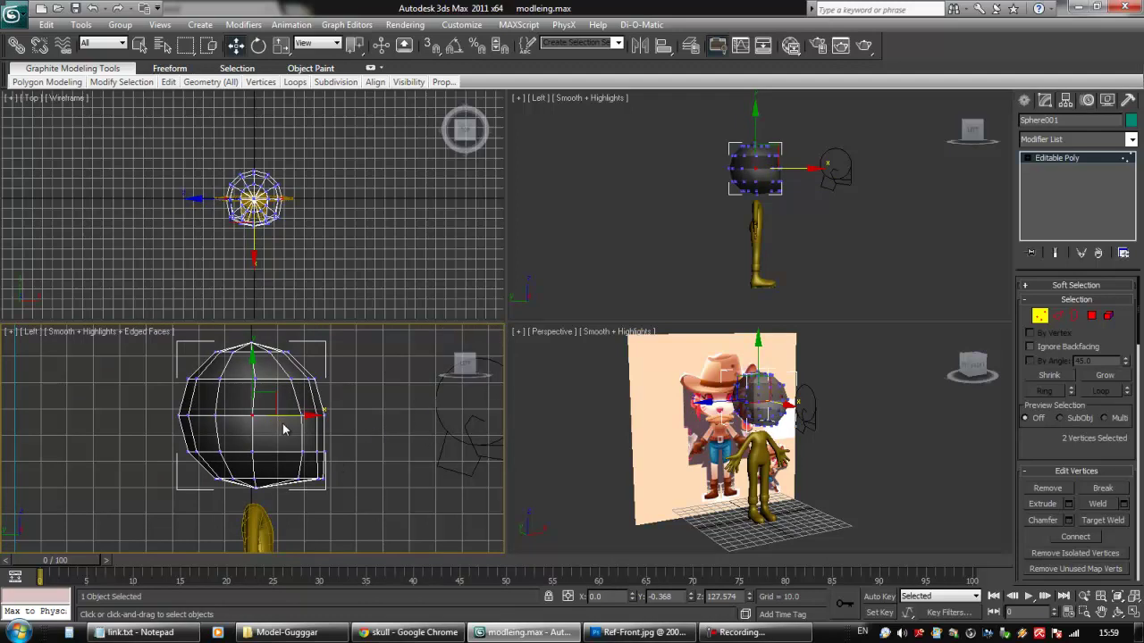
{"action": "middle_click_drag", "start_coordinate": [283, 429], "coordinate": [287, 427]}
Step: Switch the perspective viewport to the front view and frame the head against the character reference
{"action": "middle_click", "coordinate": [732, 428]}
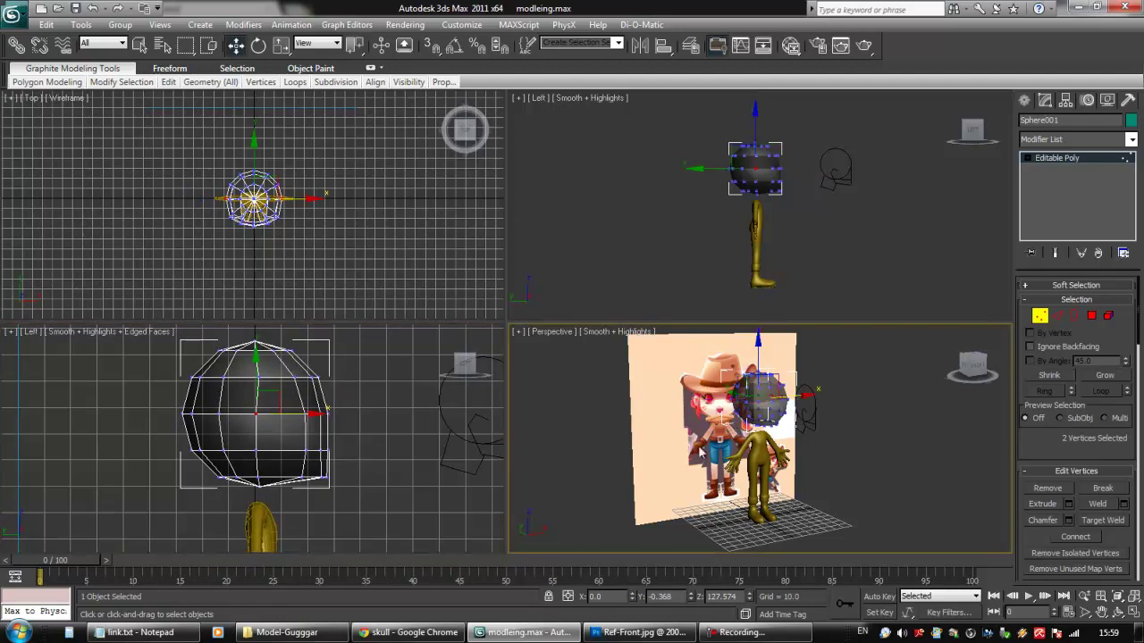
{"action": "key", "text": "f"}
{"action": "scroll", "coordinate": [768, 411], "scroll_direction": "up", "scroll_amount": 8}
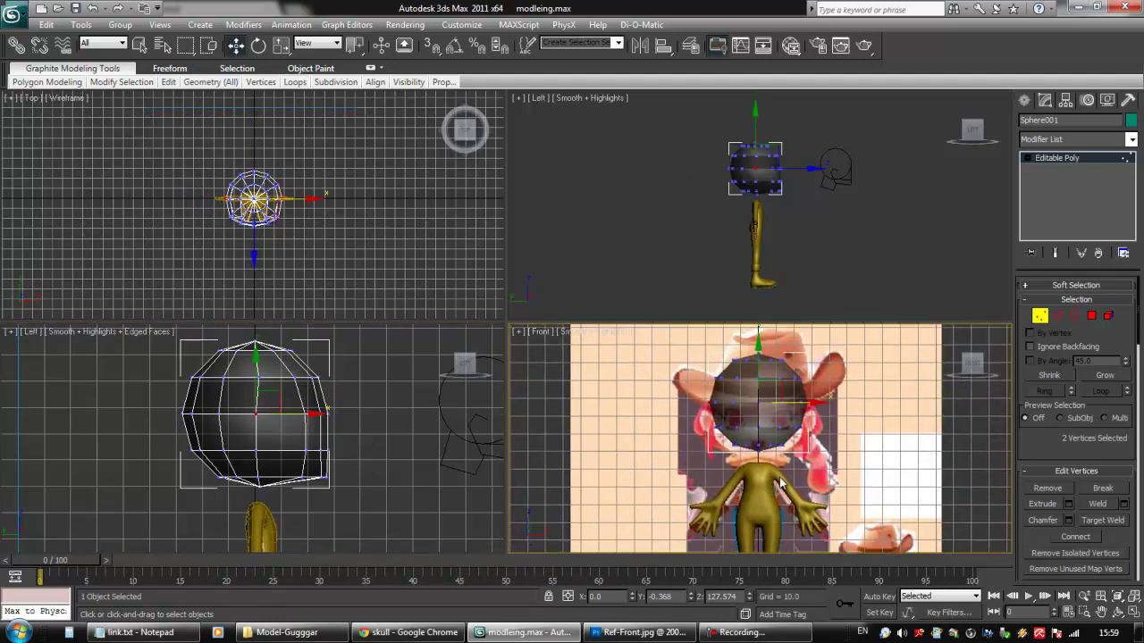
{"action": "middle_click_drag", "start_coordinate": [779, 415], "coordinate": [736, 440]}
{"action": "scroll", "coordinate": [734, 439], "scroll_direction": "up", "scroll_amount": 4}
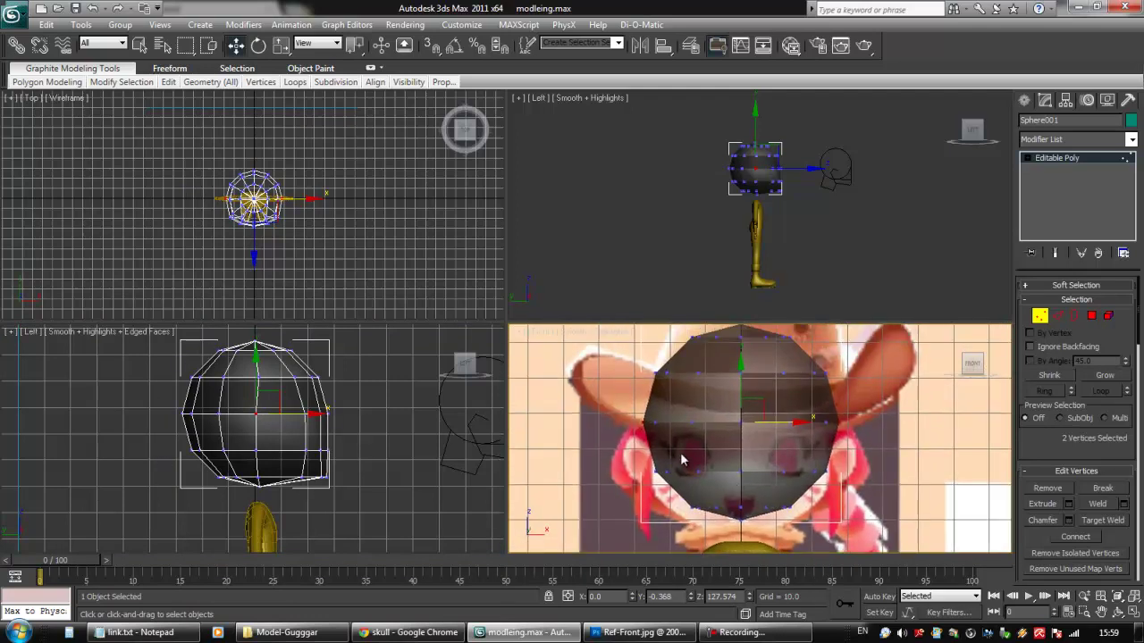
{"action": "middle_click_drag", "start_coordinate": [670, 484], "coordinate": [686, 458]}
Step: Scale the head's bottom vertices wider horizontally to match the jaw width of the front reference
{"action": "left_click_drag", "start_coordinate": [826, 477], "coordinate": [691, 524]}
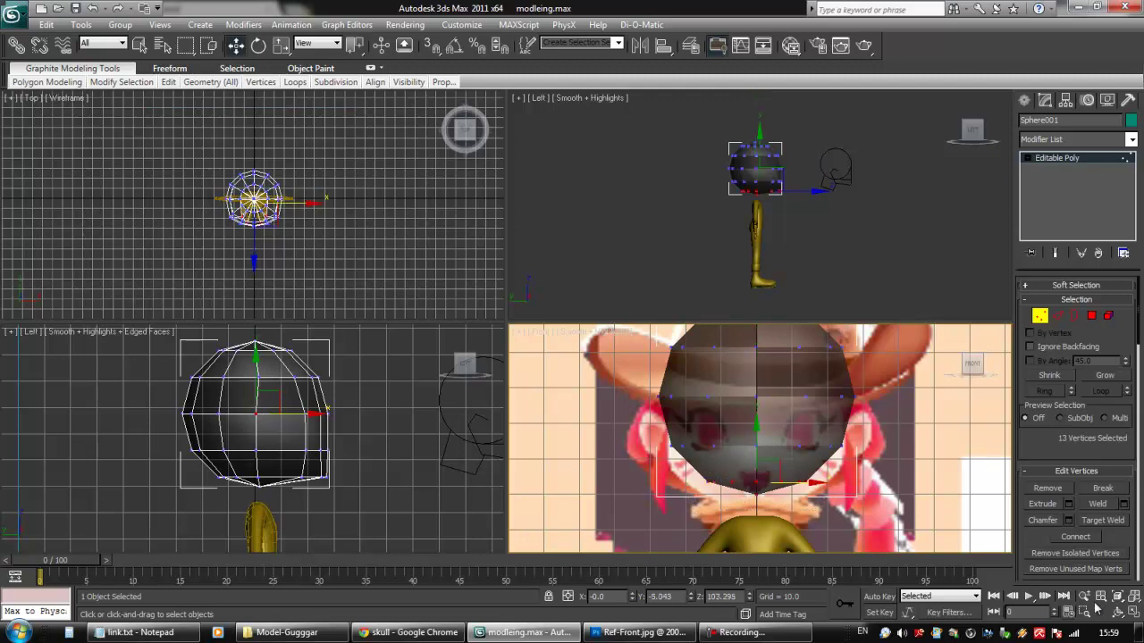
{"action": "left_click", "coordinate": [1132, 612]}
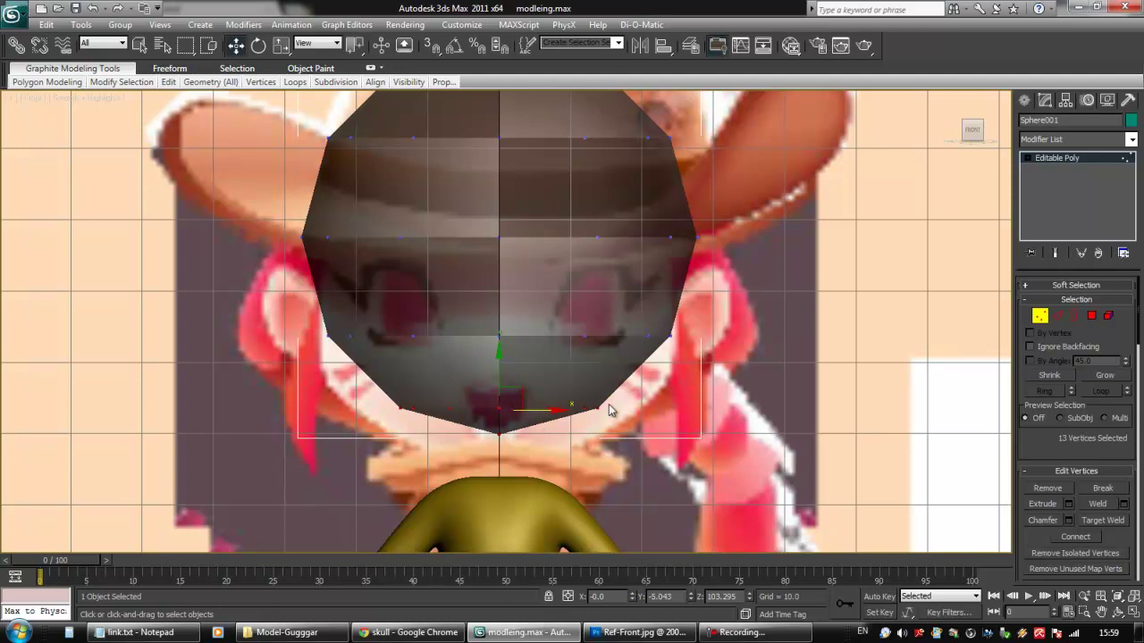
{"action": "key", "text": "r"}
{"action": "left_click_drag", "start_coordinate": [556, 413], "coordinate": [571, 413]}
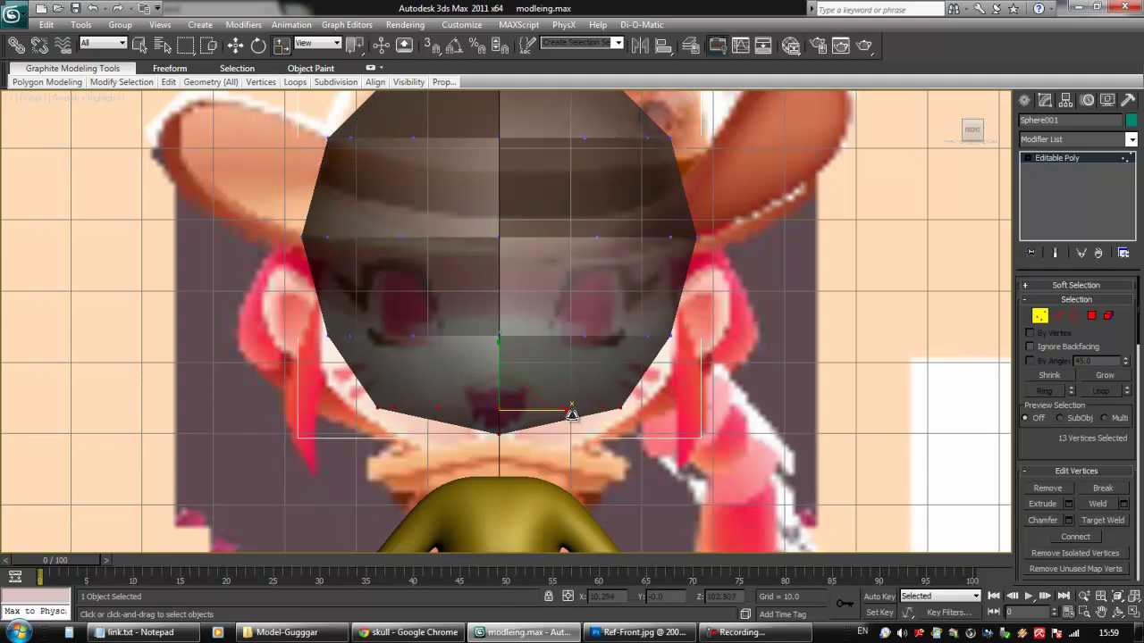
{"action": "key", "text": "ctrl+z"}
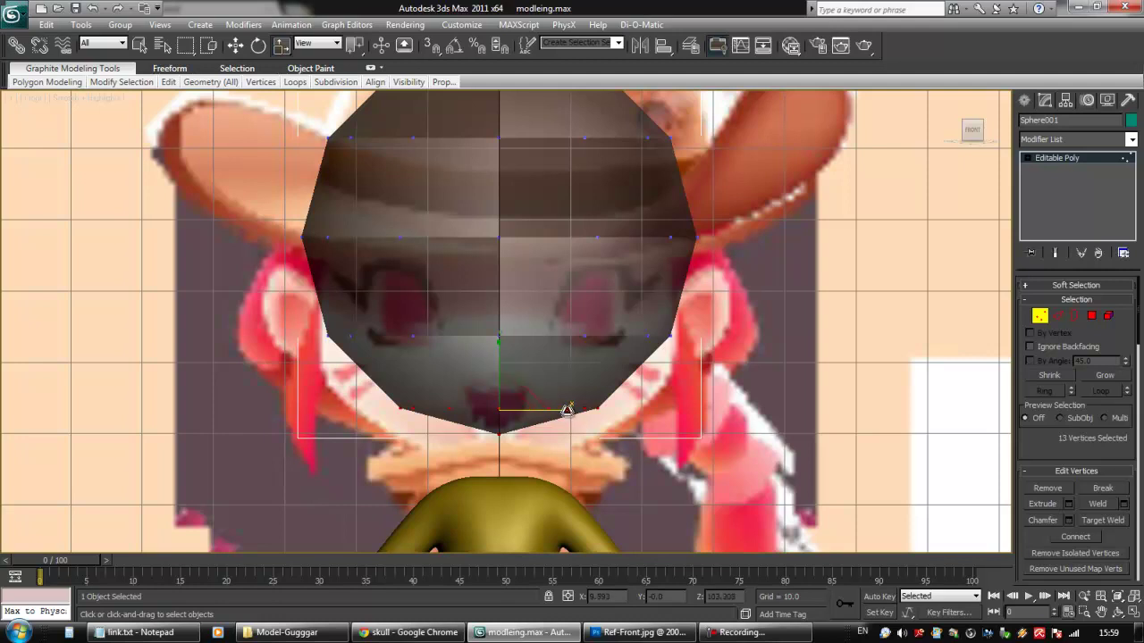
{"action": "left_click_drag", "start_coordinate": [566, 409], "coordinate": [608, 417]}
Step: Scale the lower vertex row wider and the middle row slightly narrower horizontally to fit the reference face
{"action": "left_click_drag", "start_coordinate": [324, 321], "coordinate": [672, 352]}
{"action": "left_click_drag", "start_coordinate": [563, 335], "coordinate": [567, 335]}
{"action": "left_click_drag", "start_coordinate": [291, 212], "coordinate": [699, 256]}
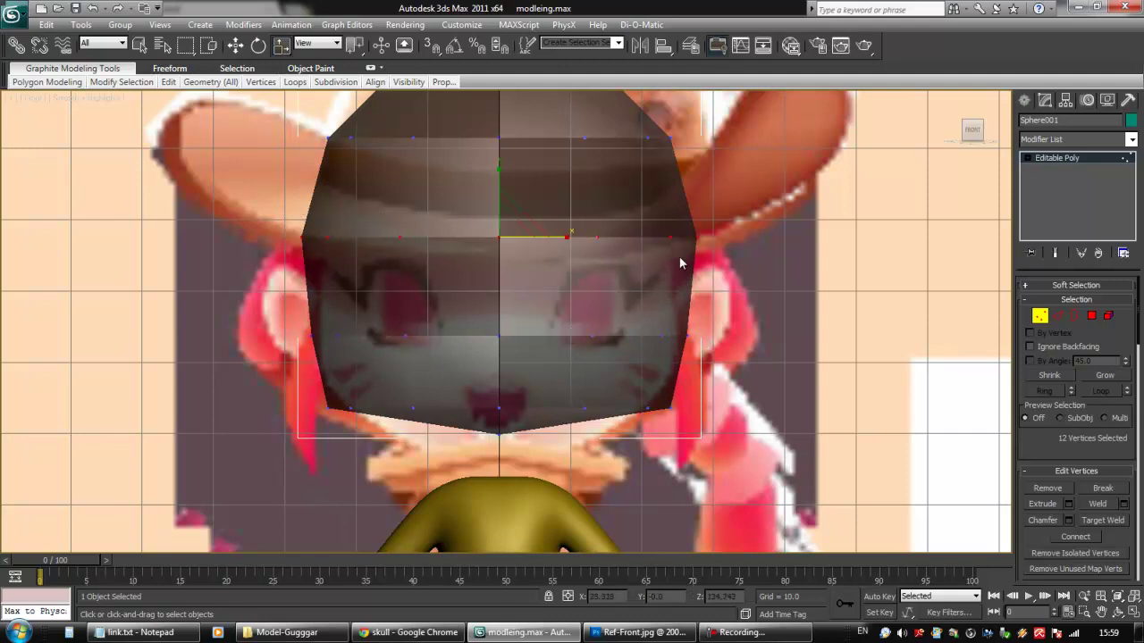
{"action": "left_click_drag", "start_coordinate": [561, 240], "coordinate": [556, 237]}
{"action": "scroll", "coordinate": [523, 344], "scroll_direction": "down", "scroll_amount": 3}
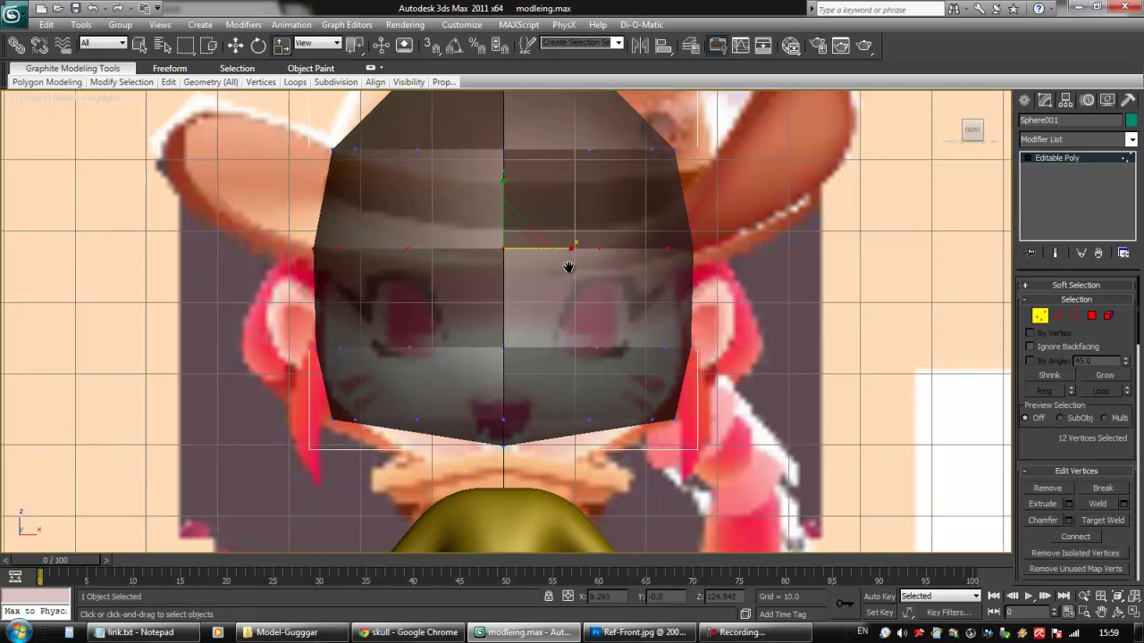
{"action": "middle_click_drag", "start_coordinate": [528, 340], "coordinate": [527, 355]}
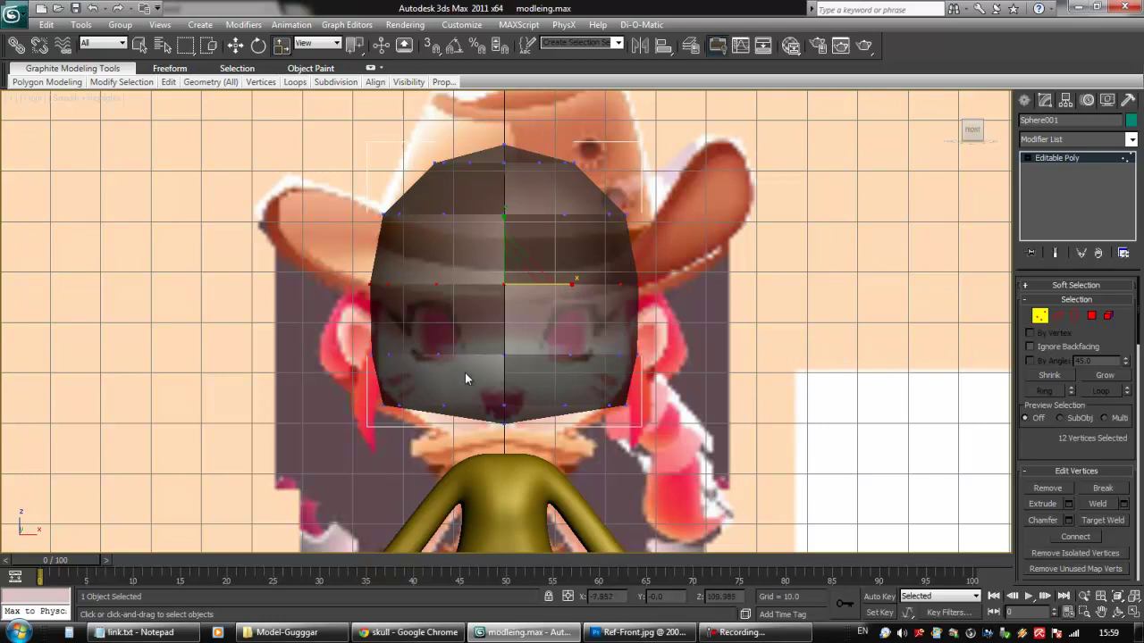
Step: Display edged faces and switch to the left view, framing the lower part of the head
{"action": "key", "text": "F4"}
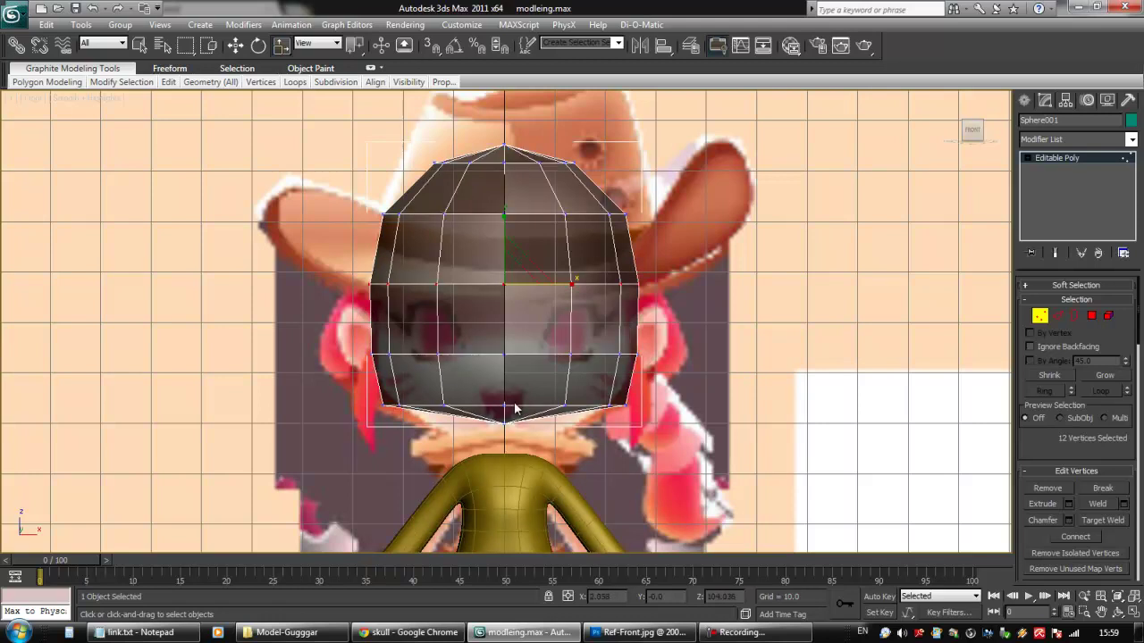
{"action": "key", "text": "l"}
{"action": "scroll", "coordinate": [552, 282], "scroll_direction": "down", "scroll_amount": 3}
{"action": "middle_click_drag", "start_coordinate": [552, 282], "coordinate": [570, 396]}
{"action": "scroll", "coordinate": [537, 297], "scroll_direction": "up", "scroll_amount": 3}
{"action": "scroll", "coordinate": [624, 338], "scroll_direction": "up", "scroll_amount": 2}
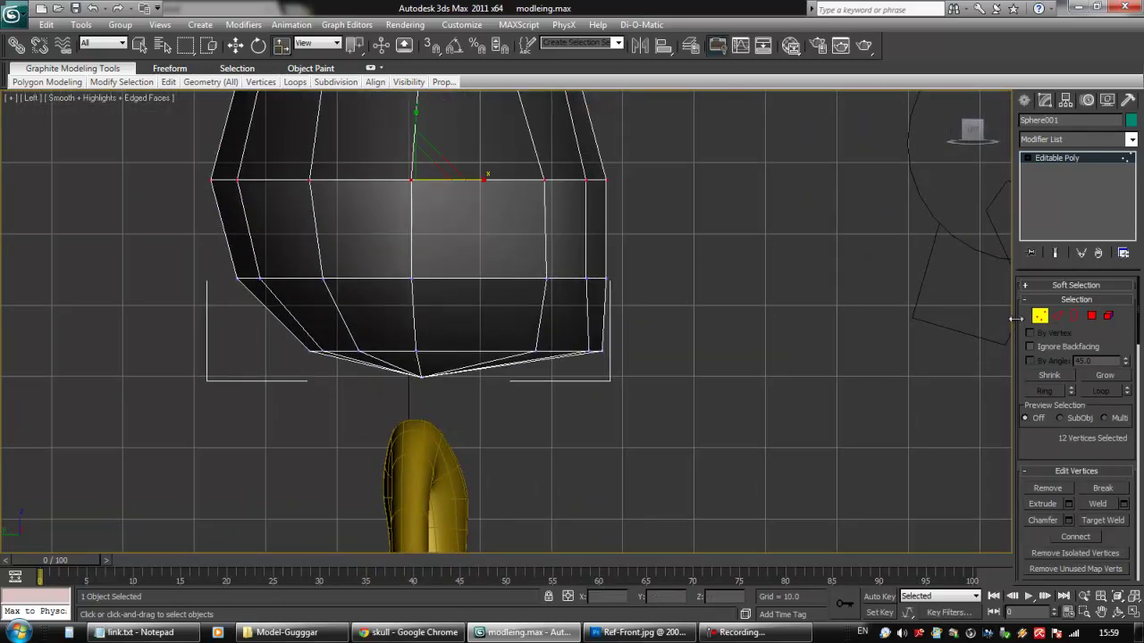
Step: Select the polygons on the front underside of the head and extrude them slightly downward to start the jaw
{"action": "left_click", "coordinate": [1091, 315]}
{"action": "left_click_drag", "start_coordinate": [532, 365], "coordinate": [411, 367]}
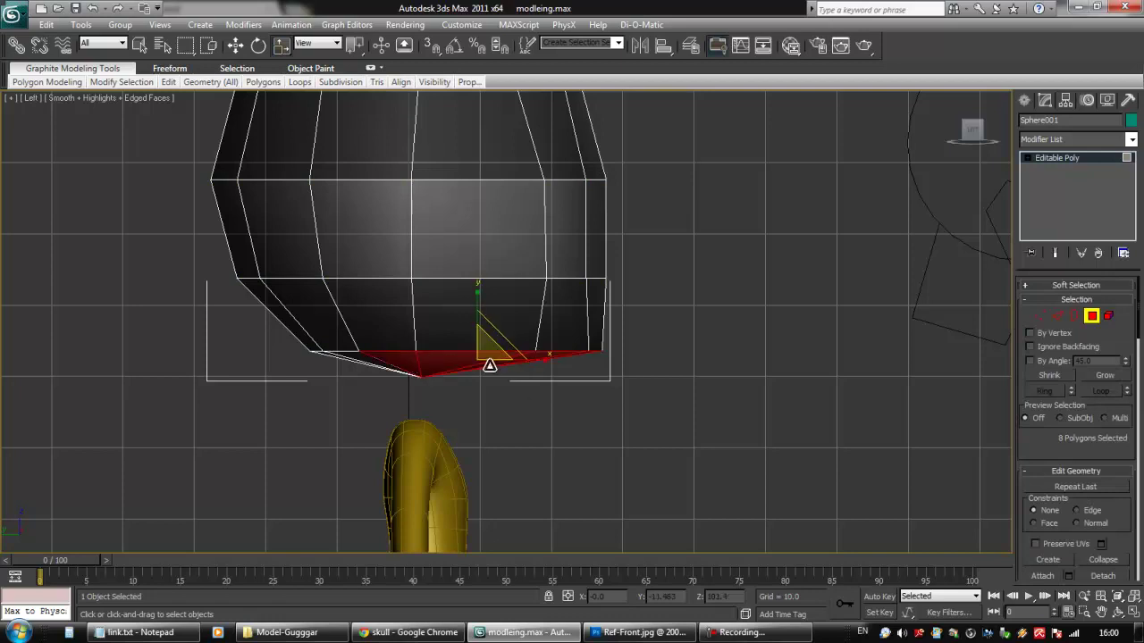
{"action": "scroll", "coordinate": [491, 371], "scroll_direction": "down", "scroll_amount": 4}
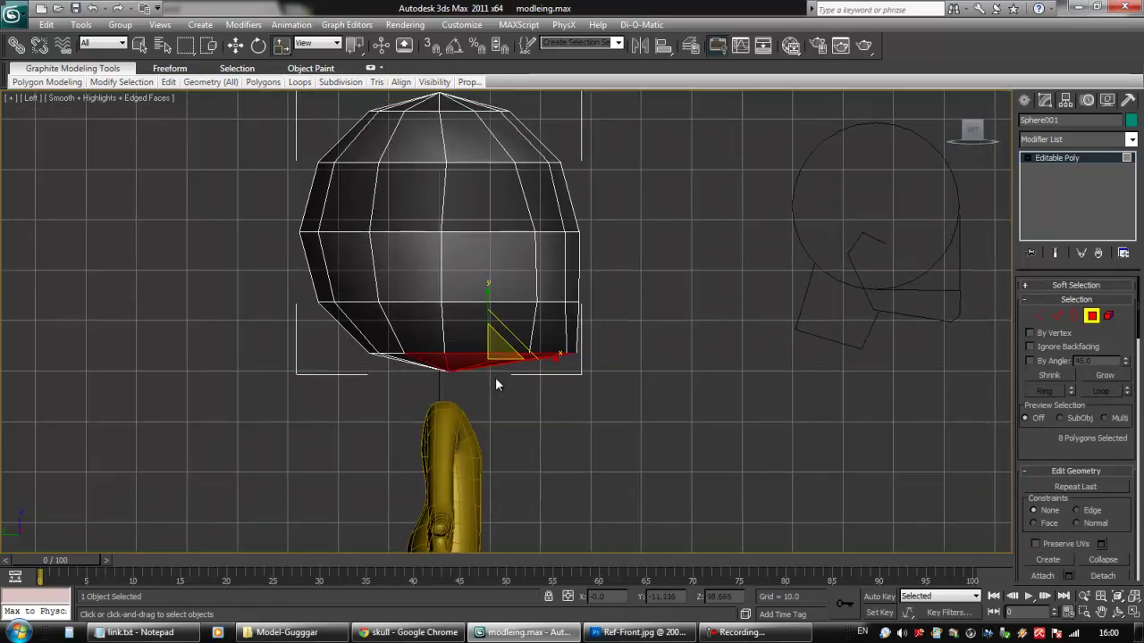
{"action": "scroll", "coordinate": [496, 384], "scroll_direction": "up", "scroll_amount": 2}
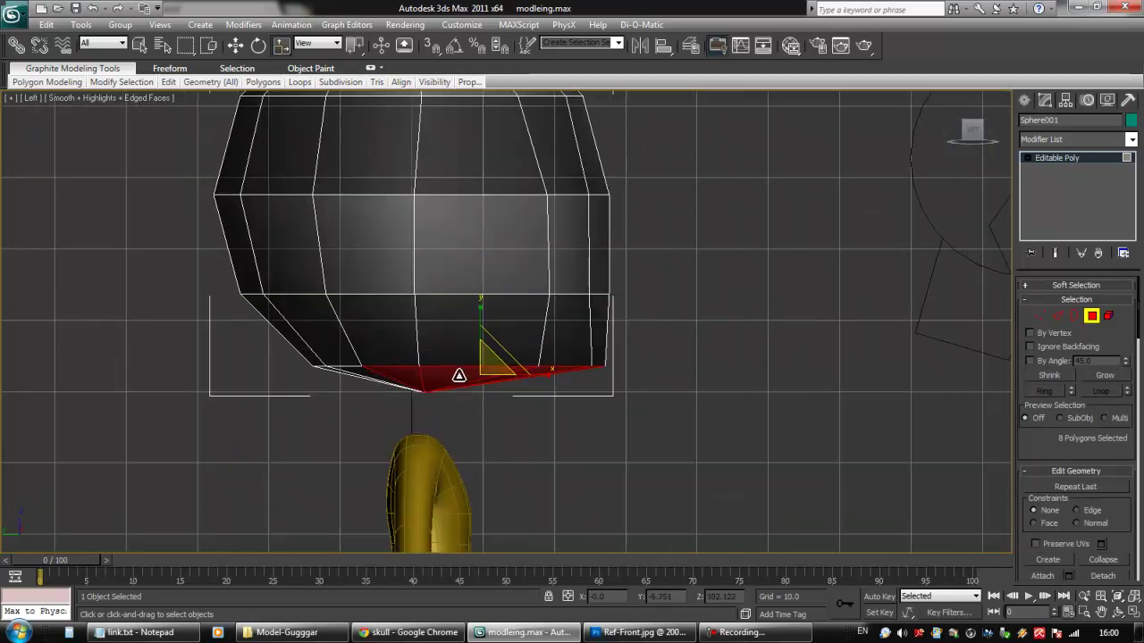
{"action": "right_click", "coordinate": [459, 374]}
{"action": "left_click", "coordinate": [449, 410]}
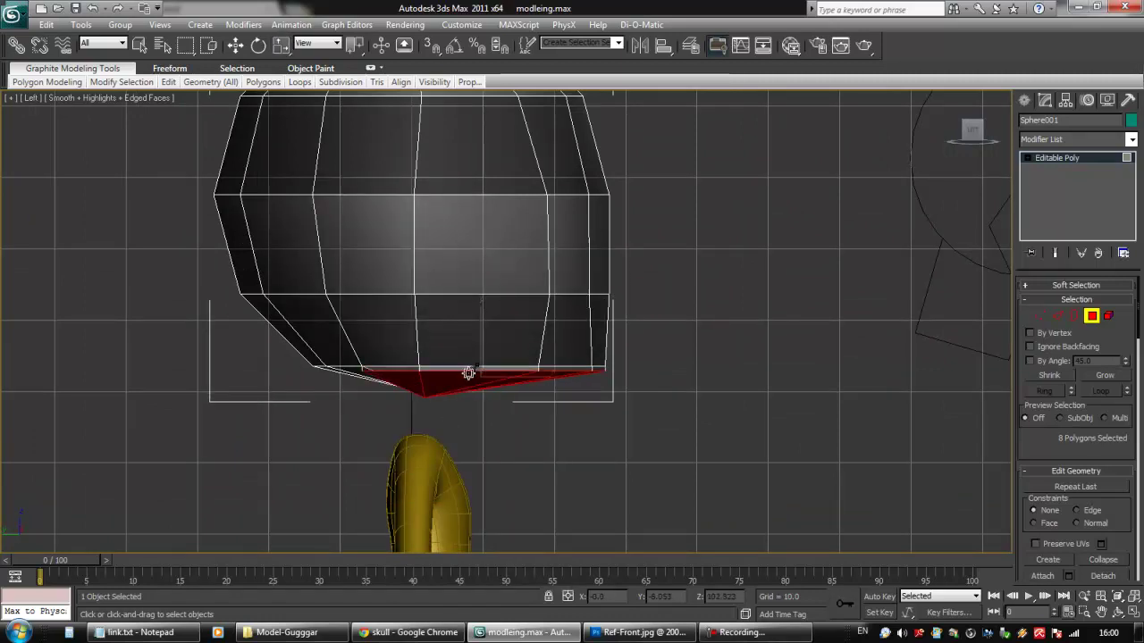
Step: Move the extruded jaw polygons downward and scale them uniformly to about 52%
{"action": "key", "text": "w"}
{"action": "left_click_drag", "start_coordinate": [480, 337], "coordinate": [472, 474]}
{"action": "key", "text": "r"}
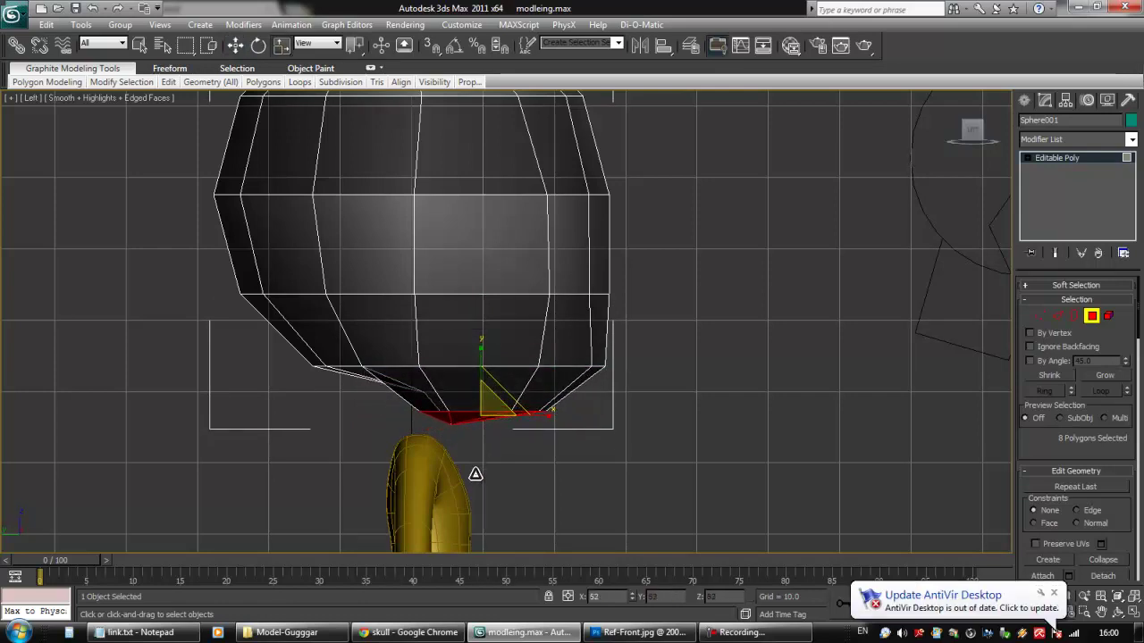
Step: Move the jaw polygons forward, rotate them to slope up toward the face, and lower them to form the chin
{"action": "key", "text": "w"}
{"action": "left_click_drag", "start_coordinate": [531, 417], "coordinate": [564, 382]}
{"action": "key", "text": "e"}
{"action": "key", "text": "w"}
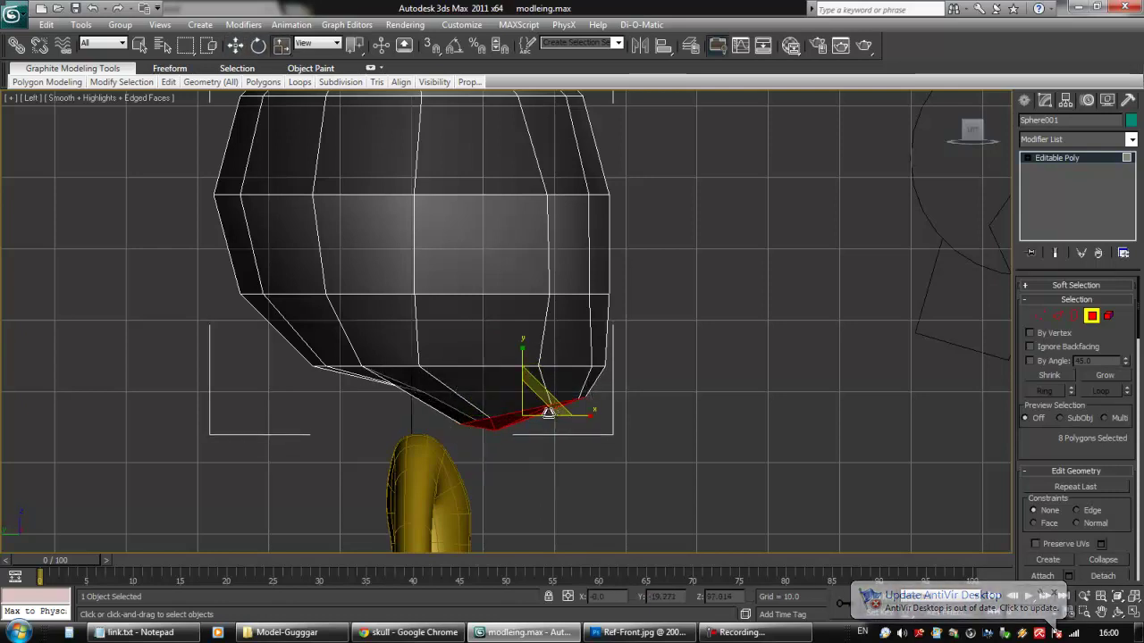
{"action": "left_click_drag", "start_coordinate": [522, 430], "coordinate": [540, 446]}
{"action": "left_click", "coordinate": [631, 373]}
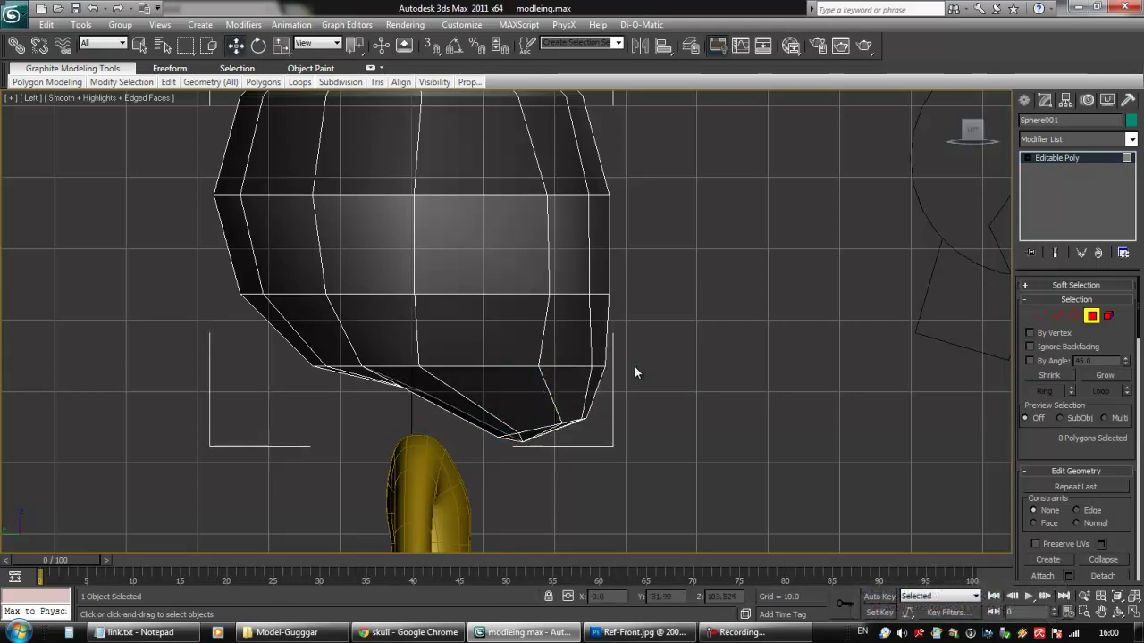
Step: Smooth the front side vertex column by moving the jaw-row vertices forward and the two rows above slightly backward
{"action": "left_click", "coordinate": [1039, 316]}
{"action": "left_click_drag", "start_coordinate": [527, 356], "coordinate": [591, 368]}
{"action": "left_click_drag", "start_coordinate": [593, 293], "coordinate": [588, 294]}
{"action": "left_click_drag", "start_coordinate": [532, 184], "coordinate": [577, 194]}
{"action": "scroll", "coordinate": [639, 325], "scroll_direction": "down", "scroll_amount": 3}
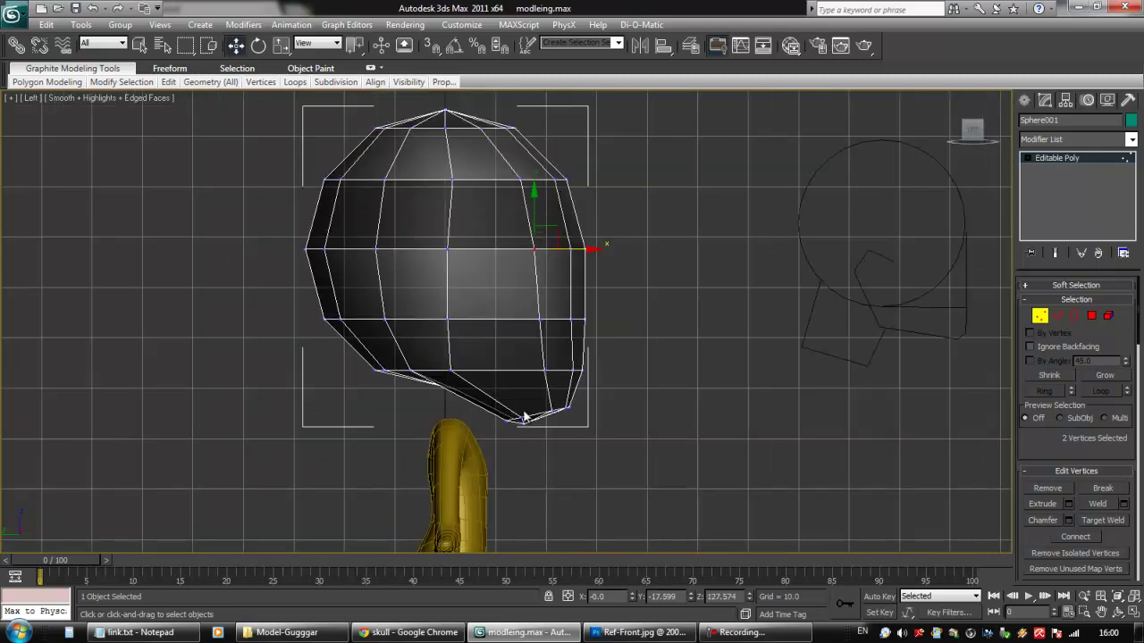
Step: Select the centre vertex on the jaw's underside and move it backward toward the neck
{"action": "middle_click_drag", "start_coordinate": [559, 366], "coordinate": [527, 347], "text": "alt"}
{"action": "left_click", "coordinate": [527, 391]}
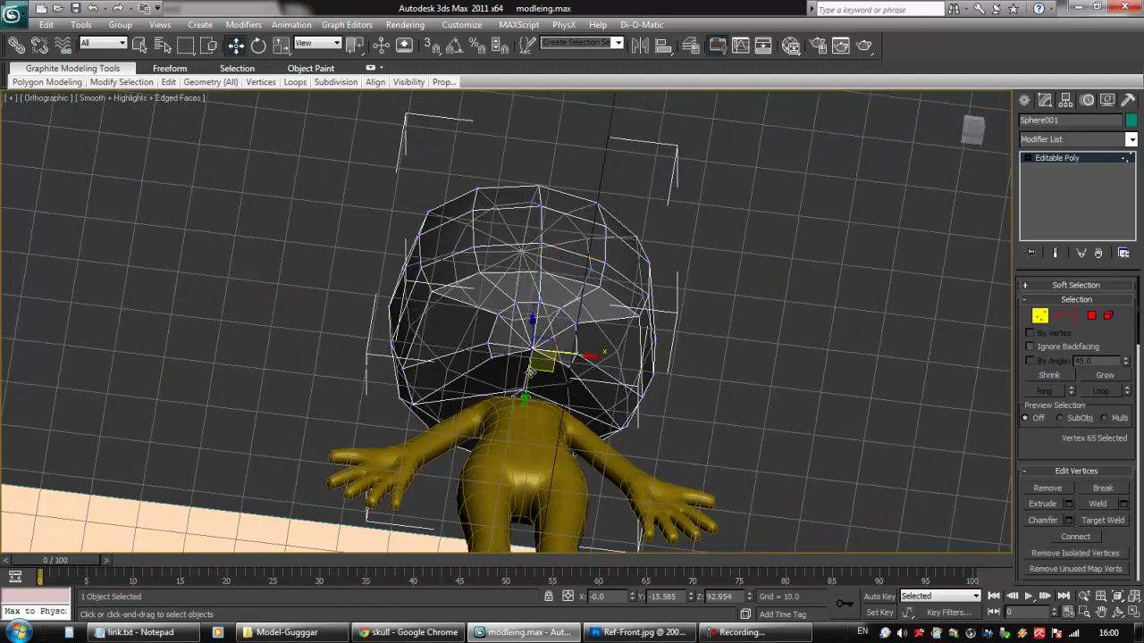
{"action": "left_click_drag", "start_coordinate": [529, 388], "coordinate": [526, 402]}
{"action": "middle_click_drag", "start_coordinate": [526, 401], "coordinate": [496, 414], "text": "alt"}
{"action": "middle_click_drag", "start_coordinate": [559, 223], "coordinate": [469, 105], "text": "alt"}
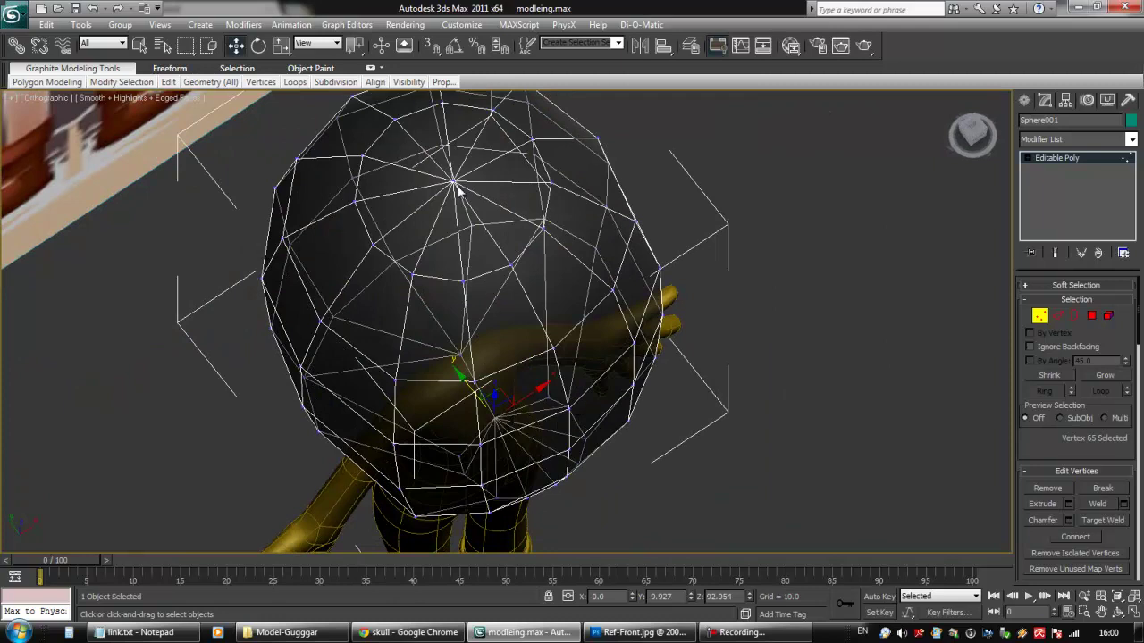
{"action": "middle_click_drag", "start_coordinate": [457, 189], "coordinate": [506, 246], "text": "alt"}
{"action": "middle_click_drag", "start_coordinate": [508, 381], "coordinate": [523, 411], "text": "alt"}
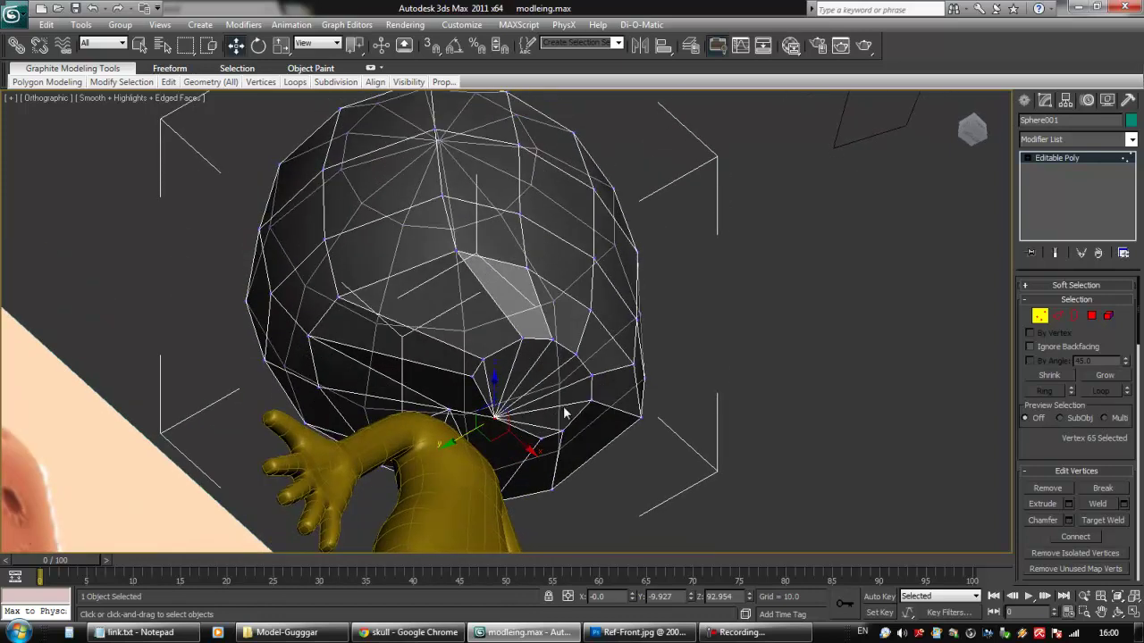
Step: Select the two opposite side vertices on the jaw's underside rim and shift them slightly backward
{"action": "scroll", "coordinate": [548, 431], "scroll_direction": "up", "scroll_amount": 3}
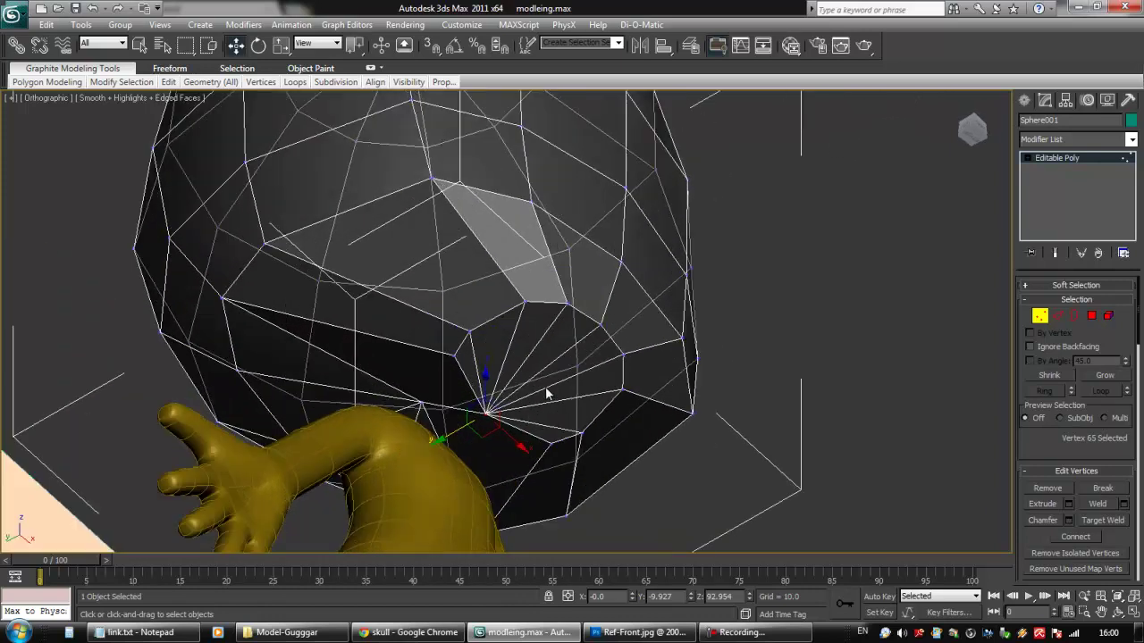
{"action": "left_click", "coordinate": [524, 304]}
{"action": "left_click", "coordinate": [622, 391], "text": "ctrl"}
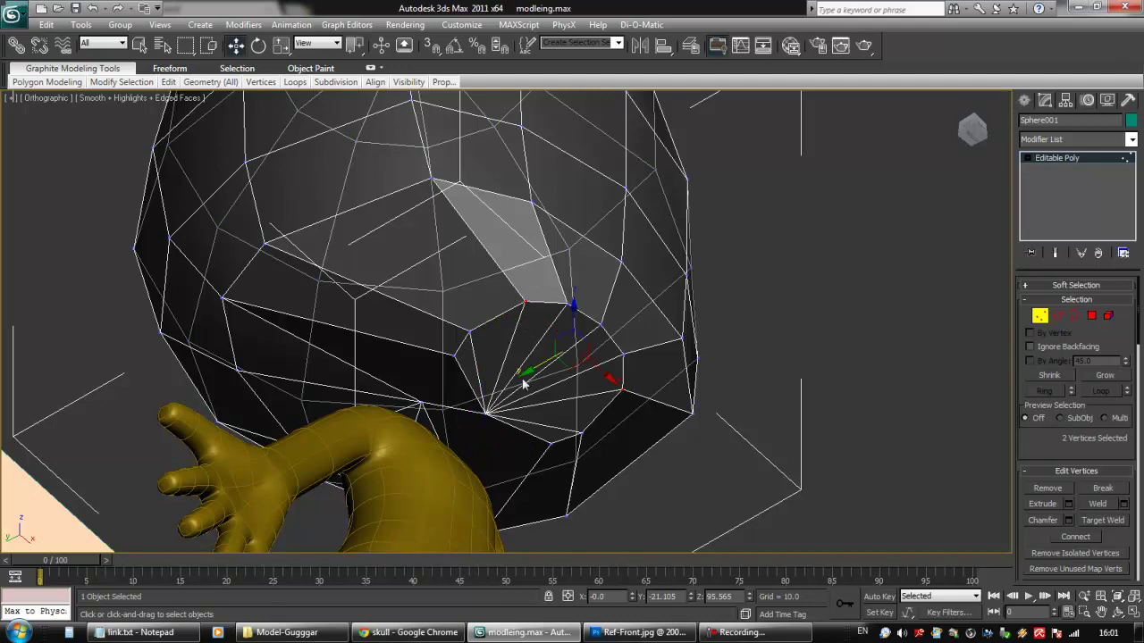
{"action": "key", "text": "r"}
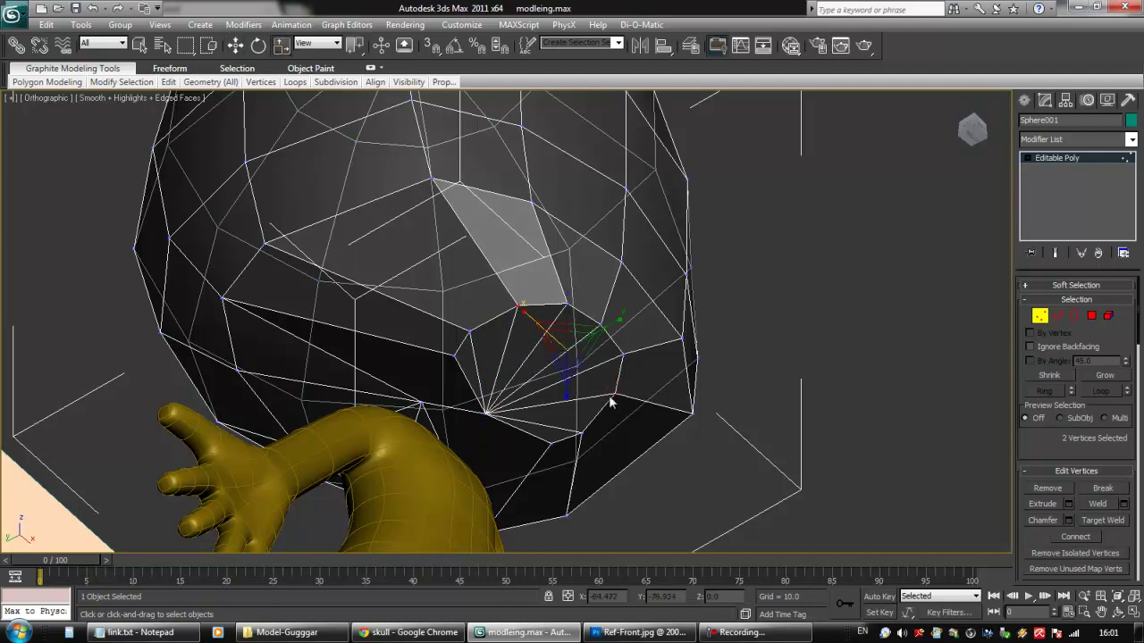
{"action": "middle_click_drag", "start_coordinate": [525, 313], "coordinate": [630, 377], "text": "alt"}
{"action": "left_click", "coordinate": [640, 389]}
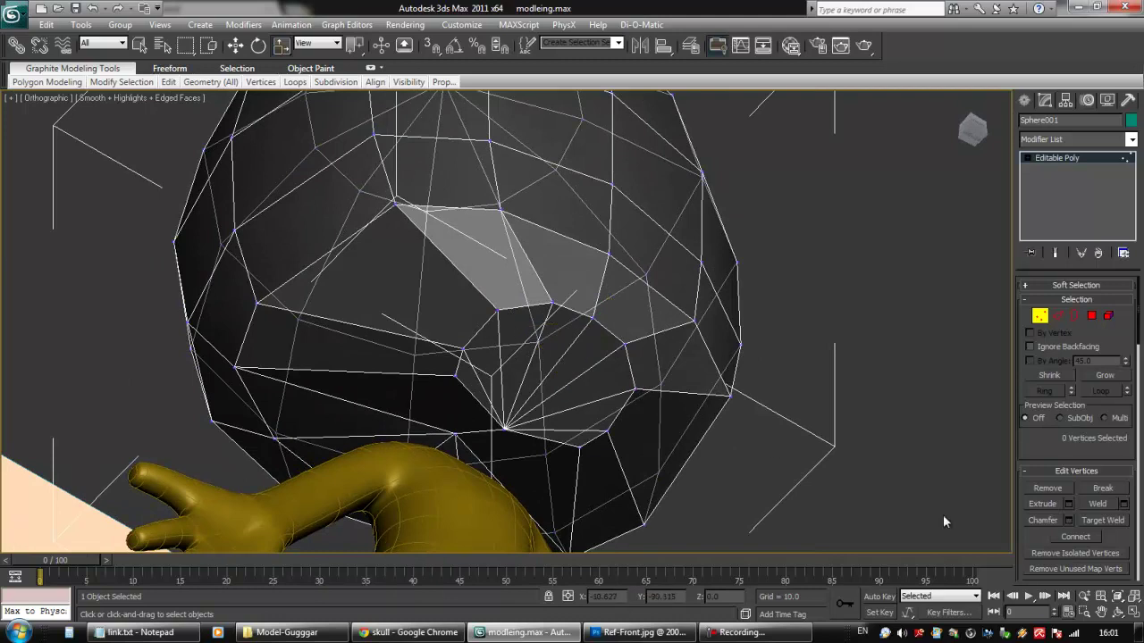
Step: Select the six radial edges on the jaw's underside, leaving the centre line out, and remove them
{"action": "left_click", "coordinate": [1056, 315]}
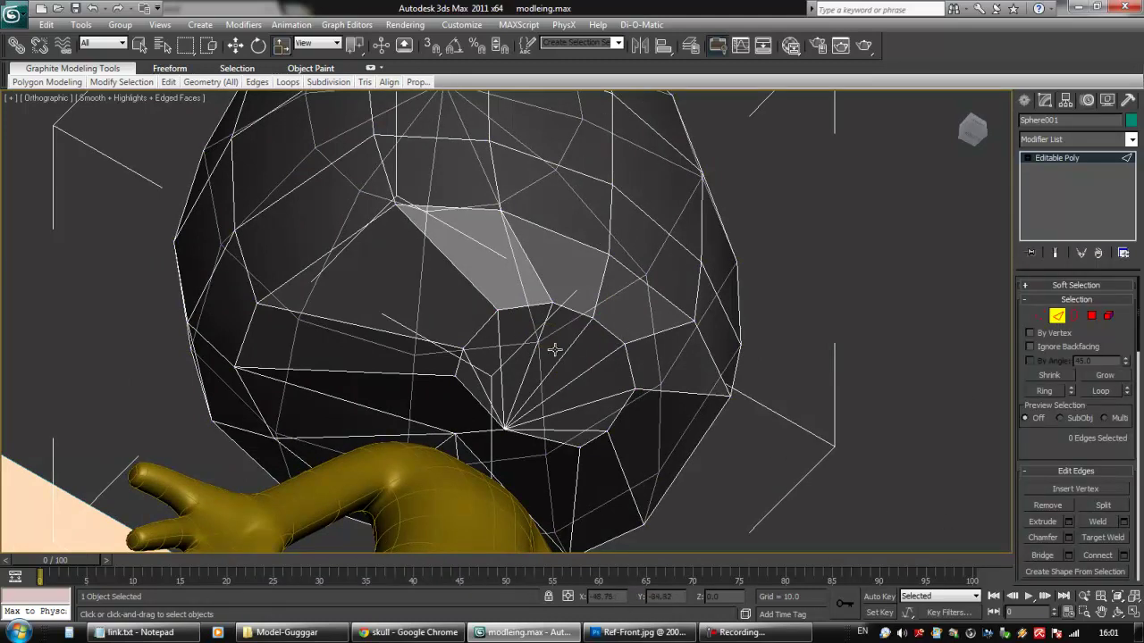
{"action": "left_click", "coordinate": [498, 329]}
{"action": "key", "text": "w"}
{"action": "left_click", "coordinate": [544, 325], "text": "ctrl"}
{"action": "left_click", "coordinate": [586, 367]}
{"action": "left_click", "coordinate": [595, 400], "text": "ctrl"}
{"action": "left_click", "coordinate": [587, 429], "text": "ctrl"}
{"action": "middle_click_drag", "start_coordinate": [587, 428], "coordinate": [551, 325], "text": "alt"}
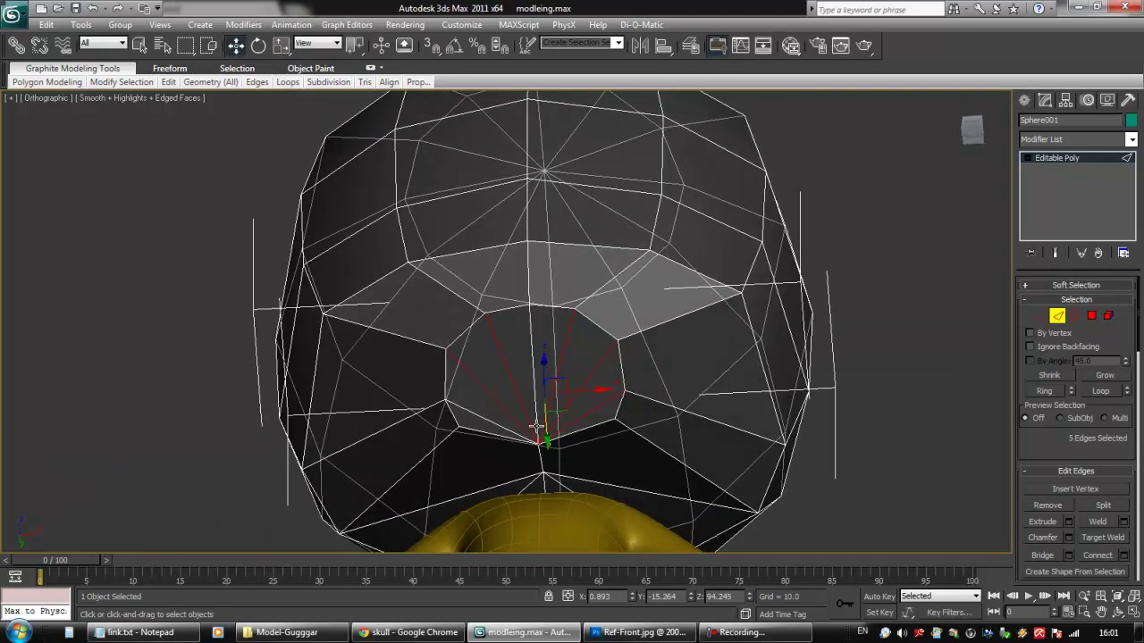
{"action": "left_click", "coordinate": [497, 423], "text": "ctrl"}
{"action": "middle_click_drag", "start_coordinate": [498, 423], "coordinate": [543, 401], "text": "alt"}
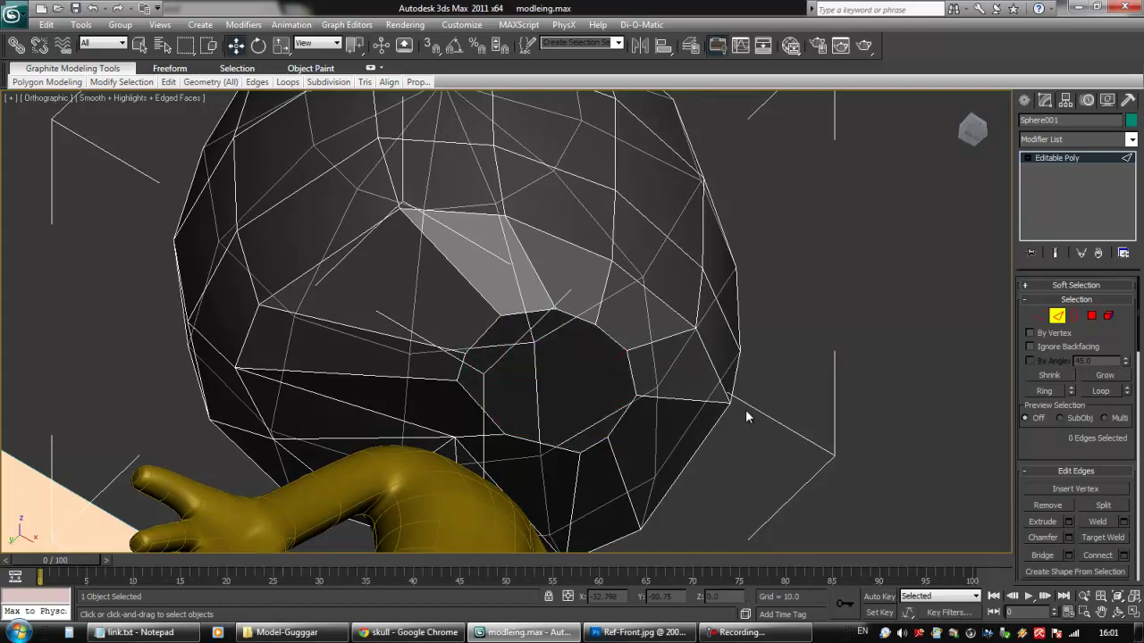
Step: Turn off the See-Through display property for the head sphere
{"action": "middle_click_drag", "start_coordinate": [745, 399], "coordinate": [679, 355], "text": "alt"}
{"action": "right_click", "coordinate": [672, 331]}
{"action": "mouse_move", "coordinate": [713, 466]}
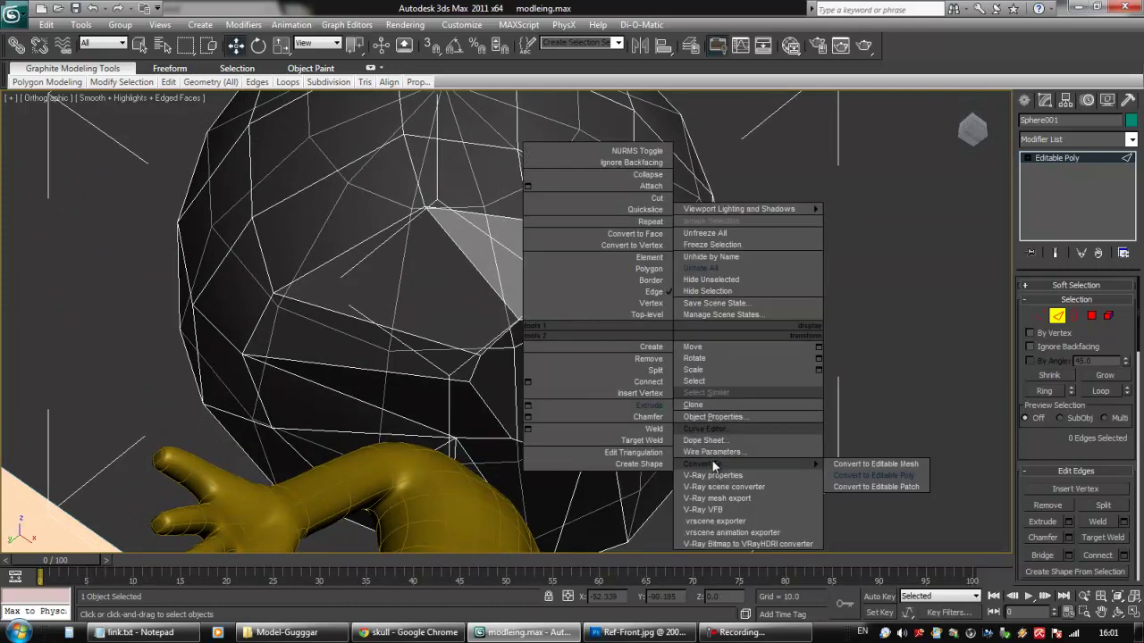
{"action": "left_click", "coordinate": [713, 416]}
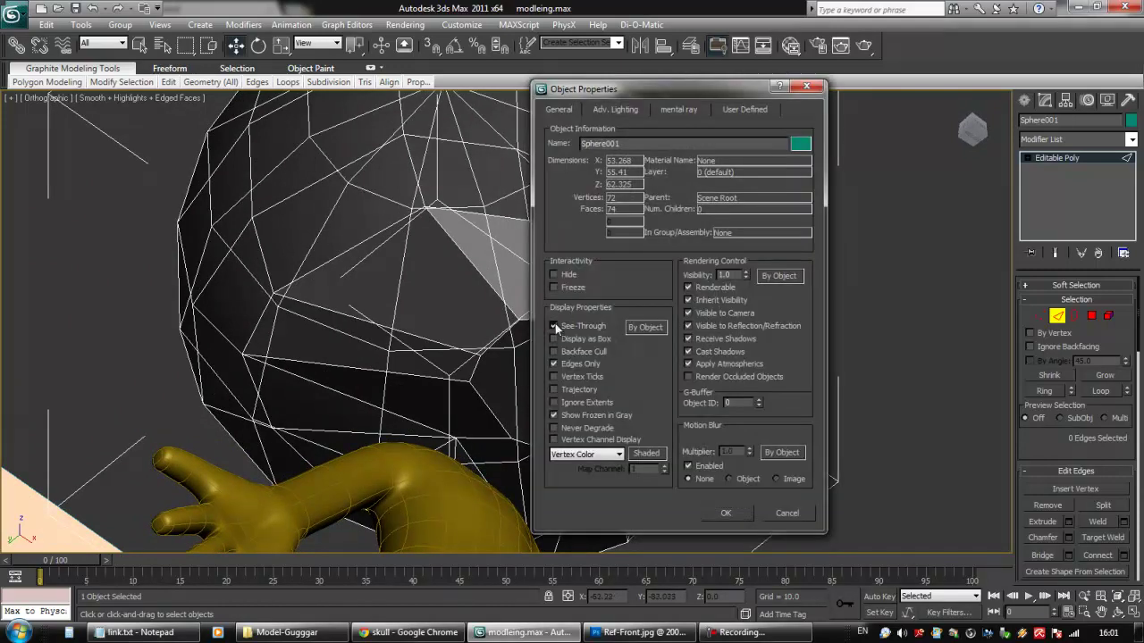
{"action": "left_click", "coordinate": [725, 513]}
{"action": "mouse_move", "coordinate": [727, 447]}
{"action": "middle_mouse_down", "text": "alt"}
{"action": "mouse_move", "coordinate": [732, 403]}
{"action": "mouse_move", "coordinate": [718, 447]}
{"action": "mouse_move", "coordinate": [725, 427]}
{"action": "mouse_move", "coordinate": [713, 415]}
{"action": "middle_mouse_up", "text": "alt"}
Step: Undo the edge removal, then remove the six selected radial edges of the jaw's underside again
{"action": "key", "text": "ctrl+z"}
{"action": "left_click_drag", "start_coordinate": [1027, 446], "coordinate": [1022, 370]}
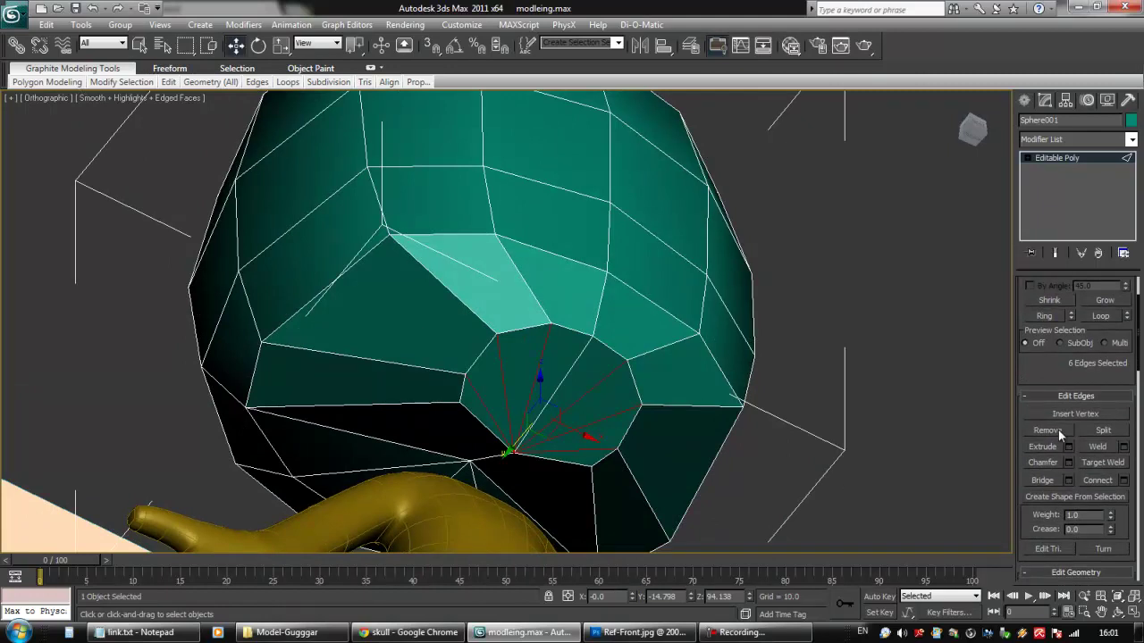
{"action": "left_click_drag", "start_coordinate": [1058, 430], "coordinate": [1050, 332]}
{"action": "left_click", "coordinate": [1047, 325]}
{"action": "middle_click_drag", "start_coordinate": [643, 446], "coordinate": [637, 420], "text": "alt"}
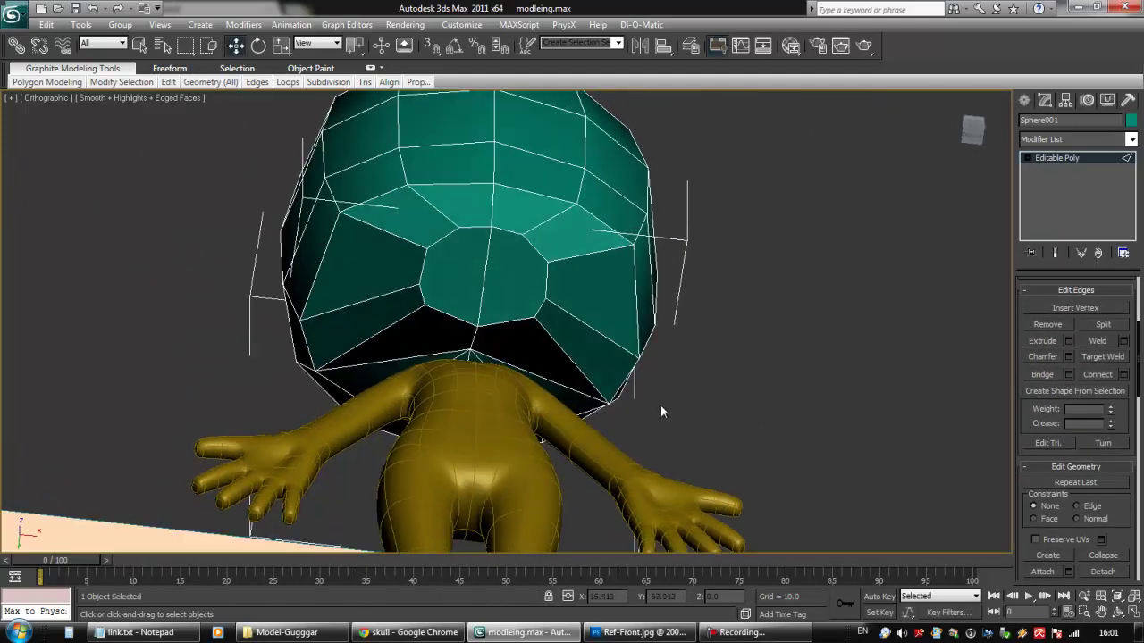
Step: Start the Cut tool at vertex level and enable 3D snapping with only the Vertex snap type
{"action": "left_click", "coordinate": [1027, 158]}
{"action": "left_click", "coordinate": [1053, 169]}
{"action": "left_click_drag", "start_coordinate": [1126, 473], "coordinate": [1125, 313]}
{"action": "left_click", "coordinate": [1103, 505]}
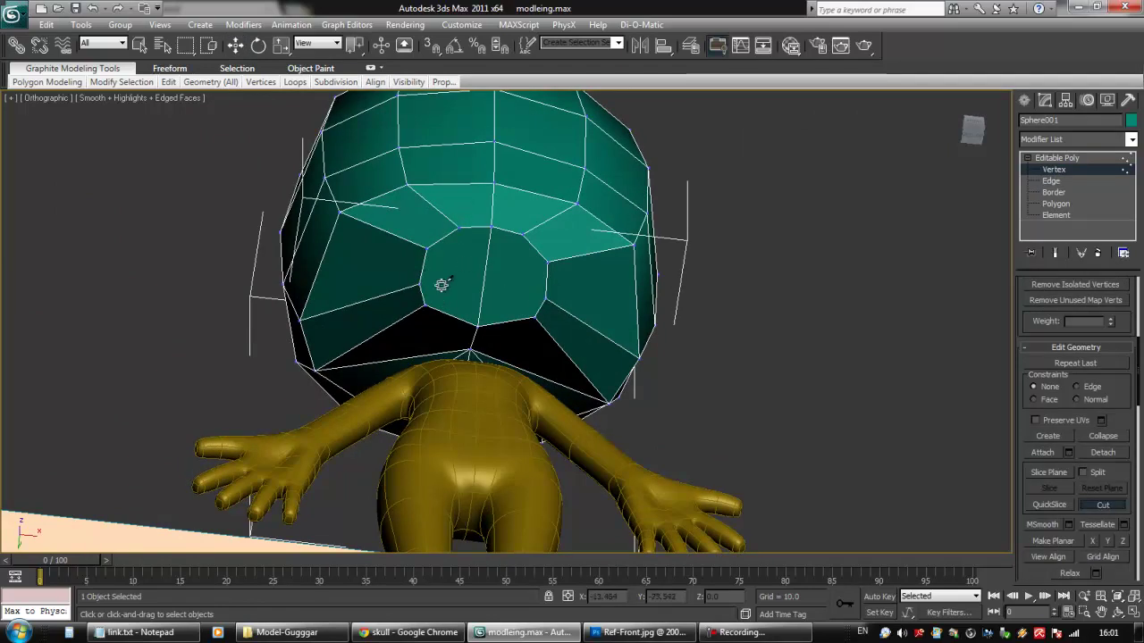
{"action": "left_click", "coordinate": [436, 49]}
{"action": "right_click", "coordinate": [434, 49]}
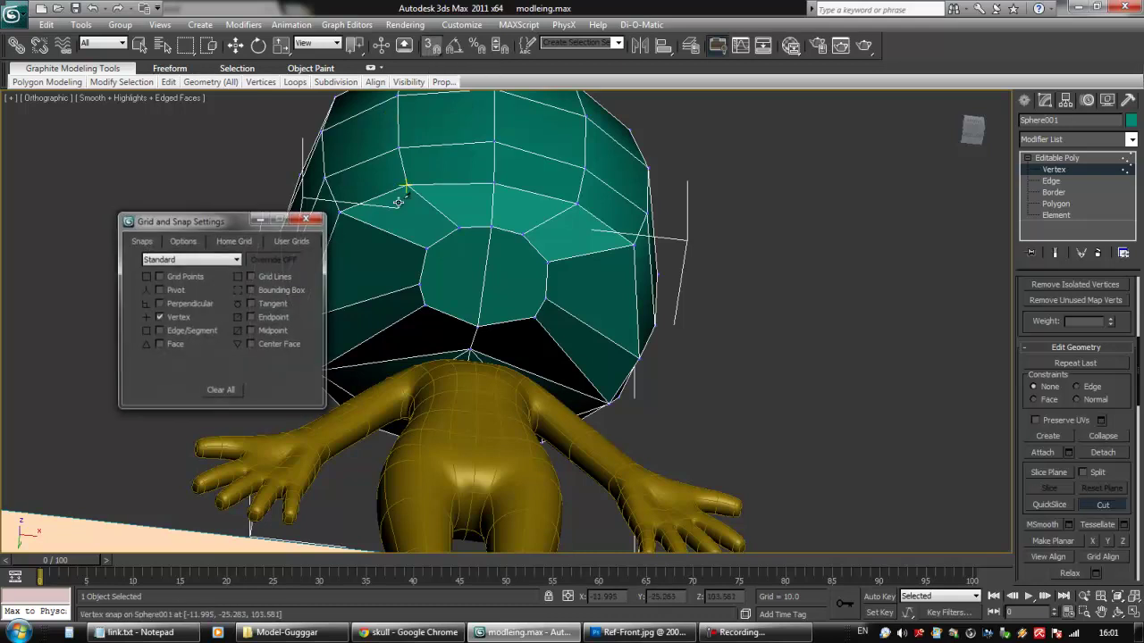
{"action": "left_click", "coordinate": [160, 317]}
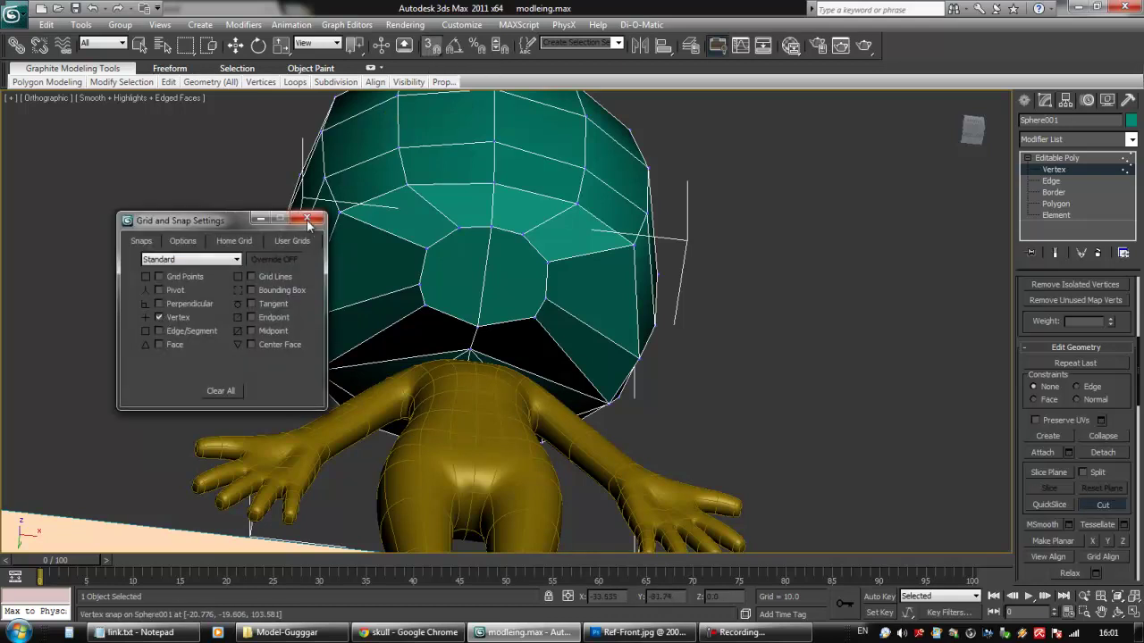
{"action": "left_click", "coordinate": [308, 220]}
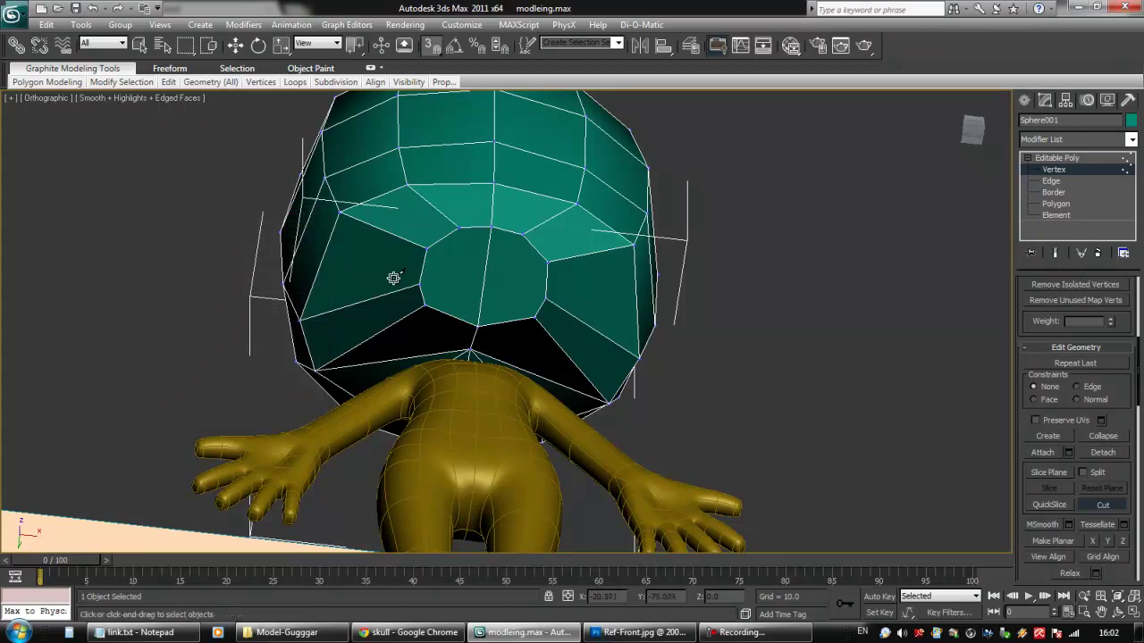
Step: Cut two cross edges between opposite side vertices of the jaw's underside and switch snapping off
{"action": "left_click", "coordinate": [542, 293]}
{"action": "left_click", "coordinate": [427, 247]}
{"action": "left_click", "coordinate": [546, 263]}
{"action": "right_click", "coordinate": [575, 250]}
{"action": "right_click", "coordinate": [764, 198]}
{"action": "middle_click_drag", "start_coordinate": [764, 199], "coordinate": [729, 286], "text": "alt"}
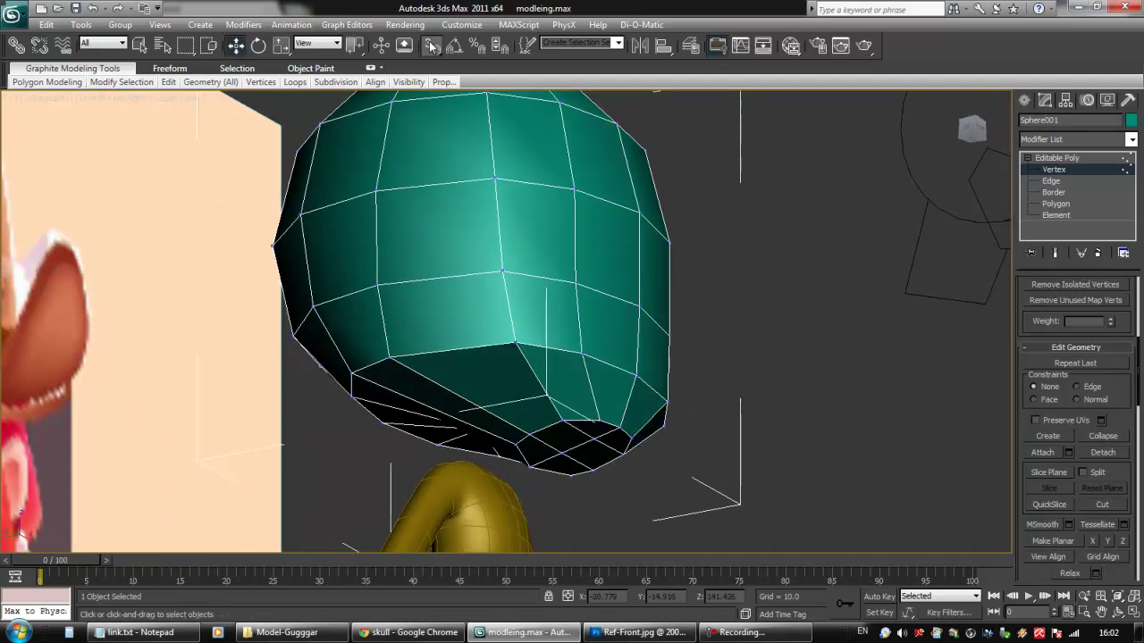
Step: Select the centre-line vertices at the new cuts under the jaw and move them downward in the left view
{"action": "left_click", "coordinate": [594, 440]}
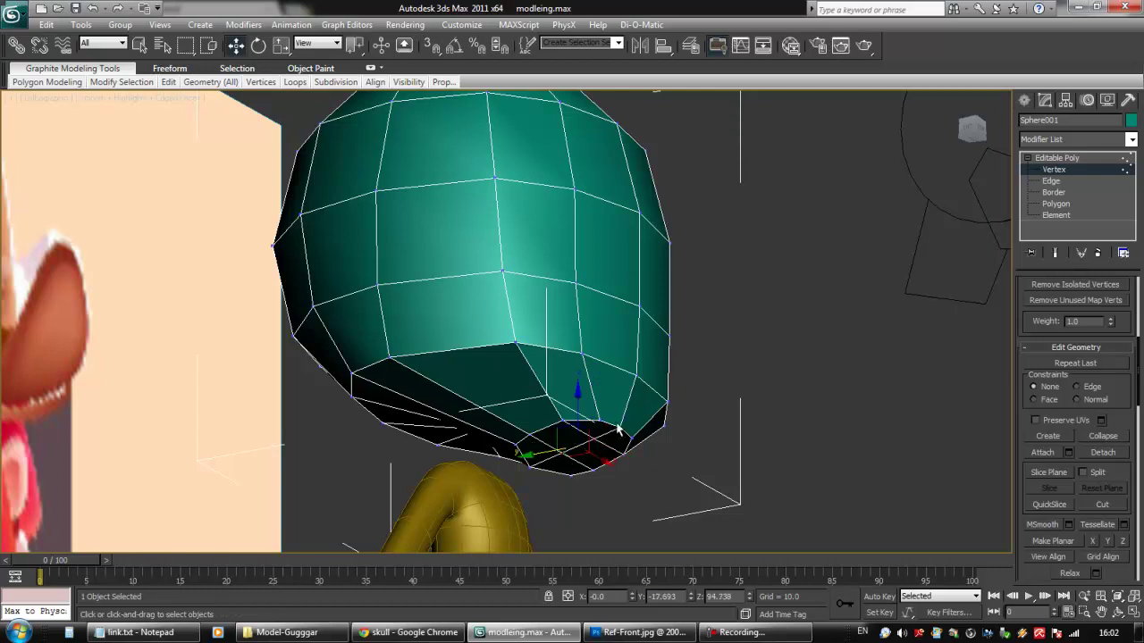
{"action": "middle_click_drag", "start_coordinate": [619, 424], "coordinate": [597, 397], "text": "alt"}
{"action": "key", "text": "l"}
{"action": "middle_click_drag", "start_coordinate": [508, 355], "coordinate": [458, 579]}
{"action": "scroll", "coordinate": [465, 318], "scroll_direction": "up", "scroll_amount": 8}
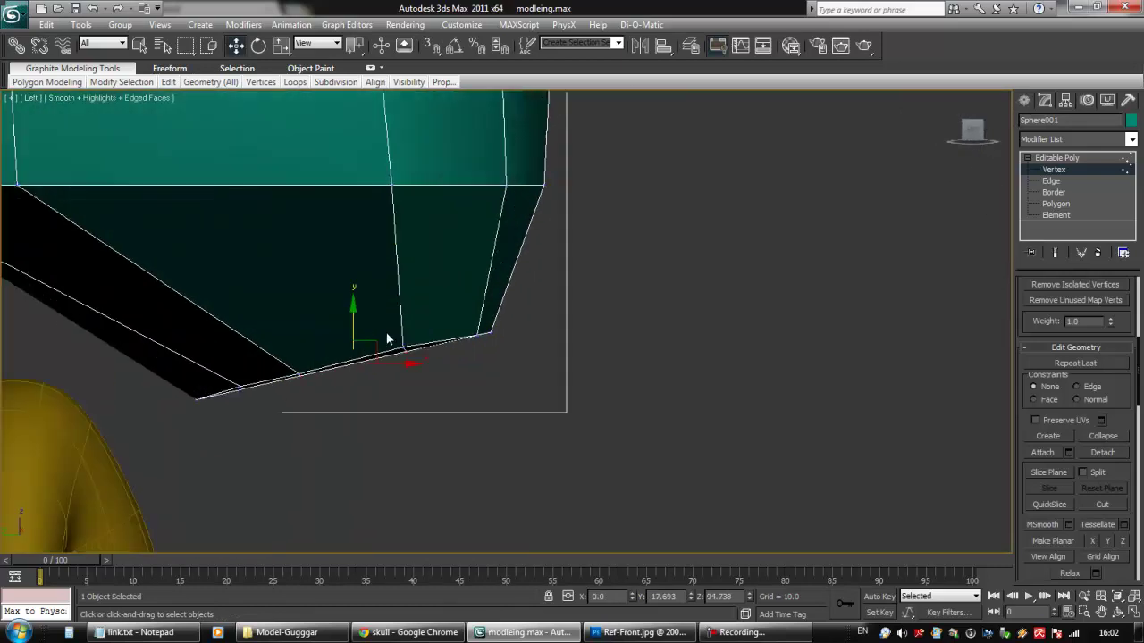
{"action": "left_click_drag", "start_coordinate": [374, 342], "coordinate": [392, 384]}
Step: Round the chin profile by repositioning the remaining underside vertices and the front chin vertices in the left view
{"action": "middle_click_drag", "start_coordinate": [502, 338], "coordinate": [561, 334]}
{"action": "scroll", "coordinate": [508, 323], "scroll_direction": "down", "scroll_amount": 5}
{"action": "left_click", "coordinate": [458, 345]}
{"action": "mouse_move", "coordinate": [471, 320]}
{"action": "left_mouse_down"}
{"action": "mouse_move", "coordinate": [446, 323]}
{"action": "mouse_move", "coordinate": [450, 349]}
{"action": "mouse_move", "coordinate": [457, 321]}
{"action": "left_mouse_up"}
{"action": "left_click_drag", "start_coordinate": [450, 369], "coordinate": [520, 317]}
{"action": "middle_click_drag", "start_coordinate": [598, 291], "coordinate": [607, 308]}
{"action": "left_click", "coordinate": [558, 298]}
{"action": "left_click_drag", "start_coordinate": [536, 300], "coordinate": [576, 292]}
{"action": "left_click", "coordinate": [568, 298]}
{"action": "left_click", "coordinate": [525, 345]}
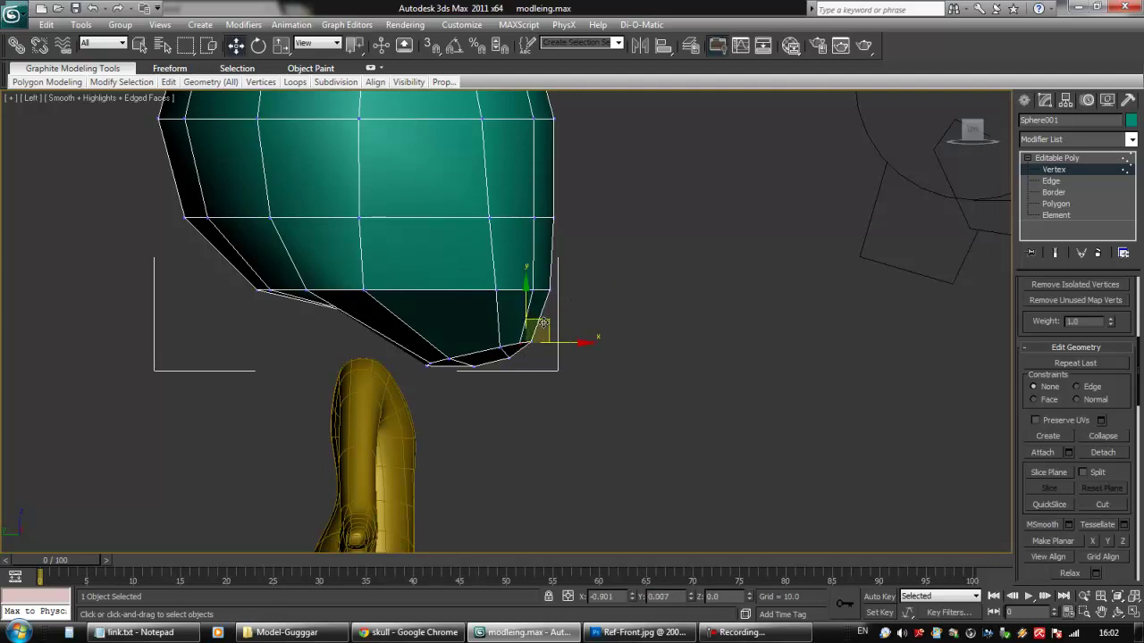
{"action": "left_click_drag", "start_coordinate": [544, 324], "coordinate": [545, 325]}
Step: Leave vertex editing and apply a MeshSmooth modifier to the head, viewed from the front against the reference
{"action": "middle_click_drag", "start_coordinate": [546, 330], "coordinate": [539, 359], "text": "alt"}
{"action": "scroll", "coordinate": [491, 344], "scroll_direction": "down", "scroll_amount": 3}
{"action": "key", "text": "f"}
{"action": "scroll", "coordinate": [533, 420], "scroll_direction": "up", "scroll_amount": 5}
{"action": "middle_click_drag", "start_coordinate": [554, 300], "coordinate": [560, 341]}
{"action": "scroll", "coordinate": [559, 357], "scroll_direction": "down", "scroll_amount": 3}
{"action": "right_click", "coordinate": [540, 296]}
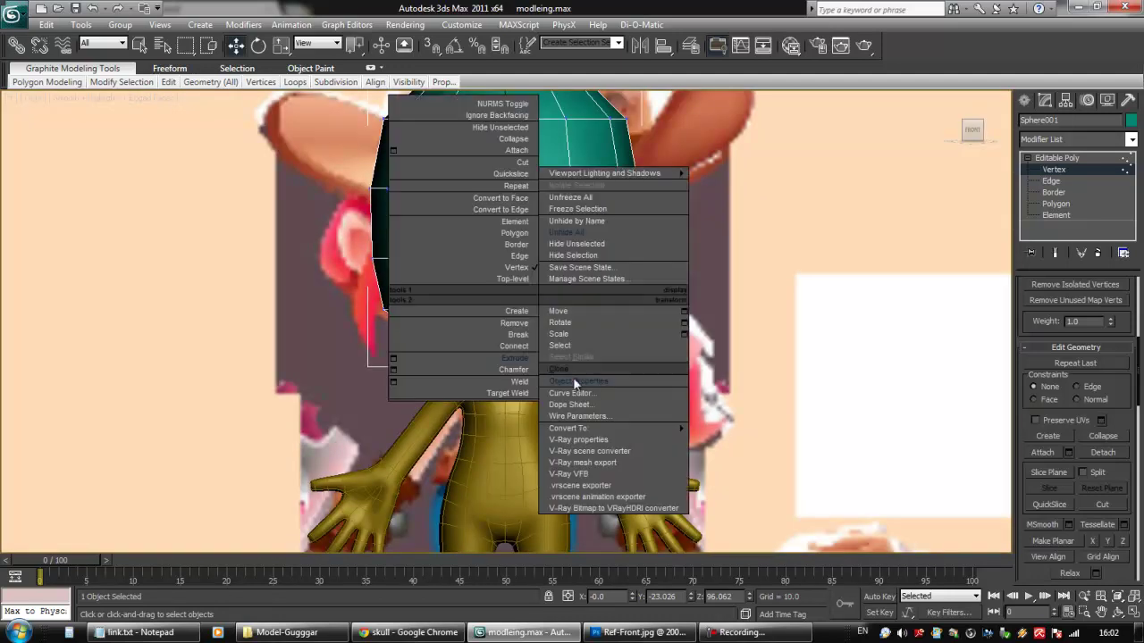
{"action": "middle_click_drag", "start_coordinate": [549, 203], "coordinate": [555, 278]}
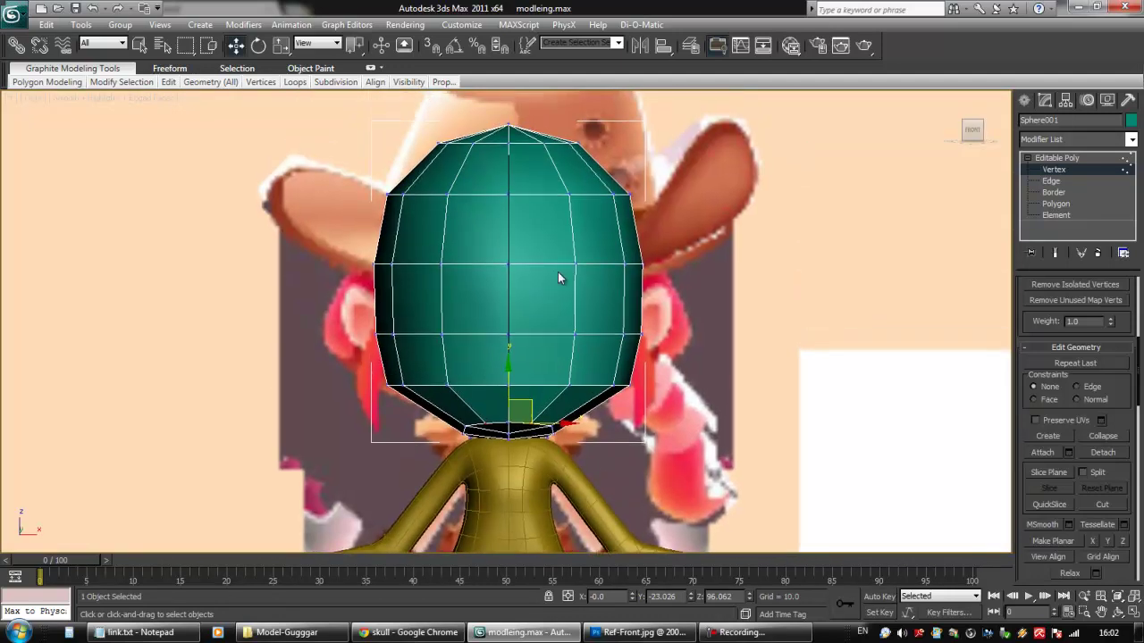
{"action": "left_click", "coordinate": [1075, 170]}
{"action": "left_click", "coordinate": [1130, 140]}
{"action": "scroll", "coordinate": [1139, 246], "scroll_direction": "down", "scroll_amount": 12}
{"action": "scroll", "coordinate": [1139, 246], "scroll_direction": "down", "scroll_amount": 6}
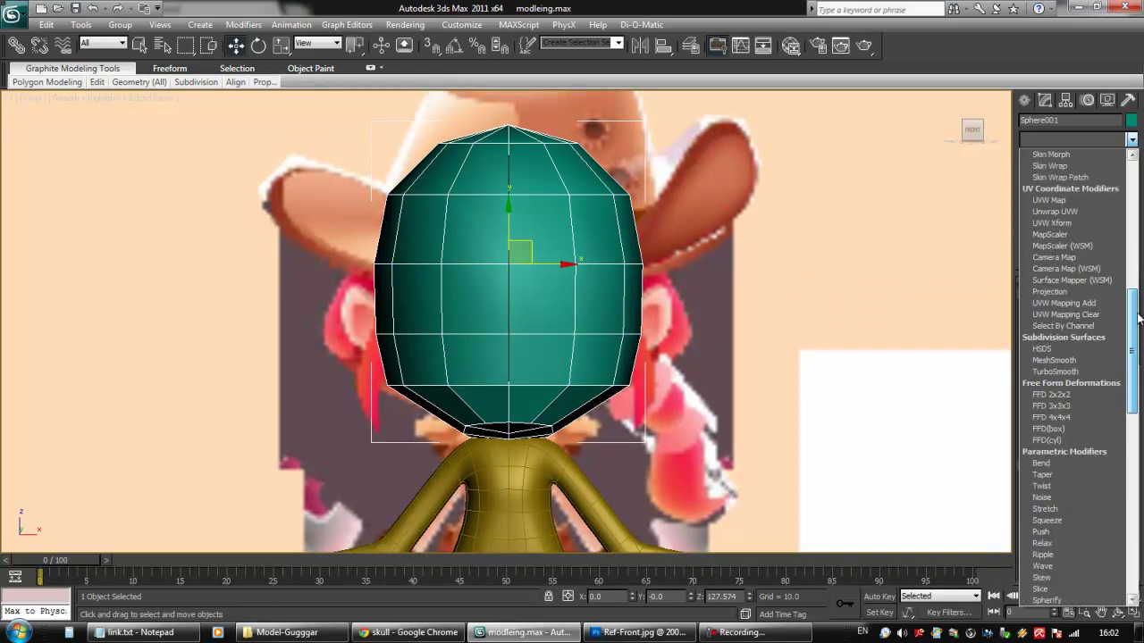
{"action": "left_click", "coordinate": [1054, 372]}
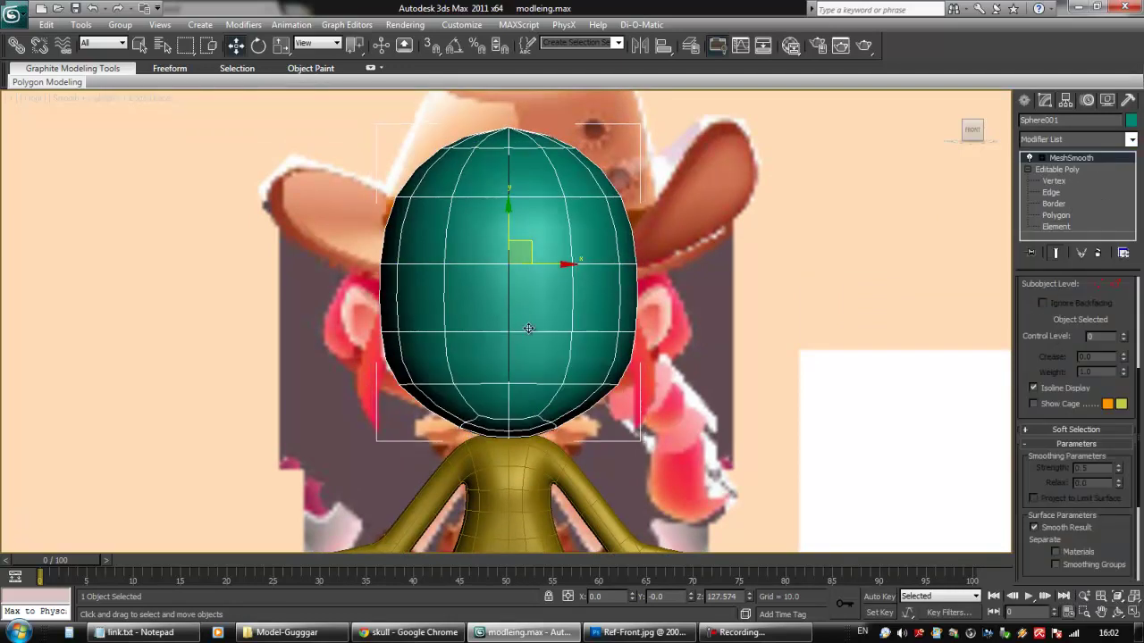
Step: Turn on the See-Through display property for the smoothed head
{"action": "right_click", "coordinate": [554, 237]}
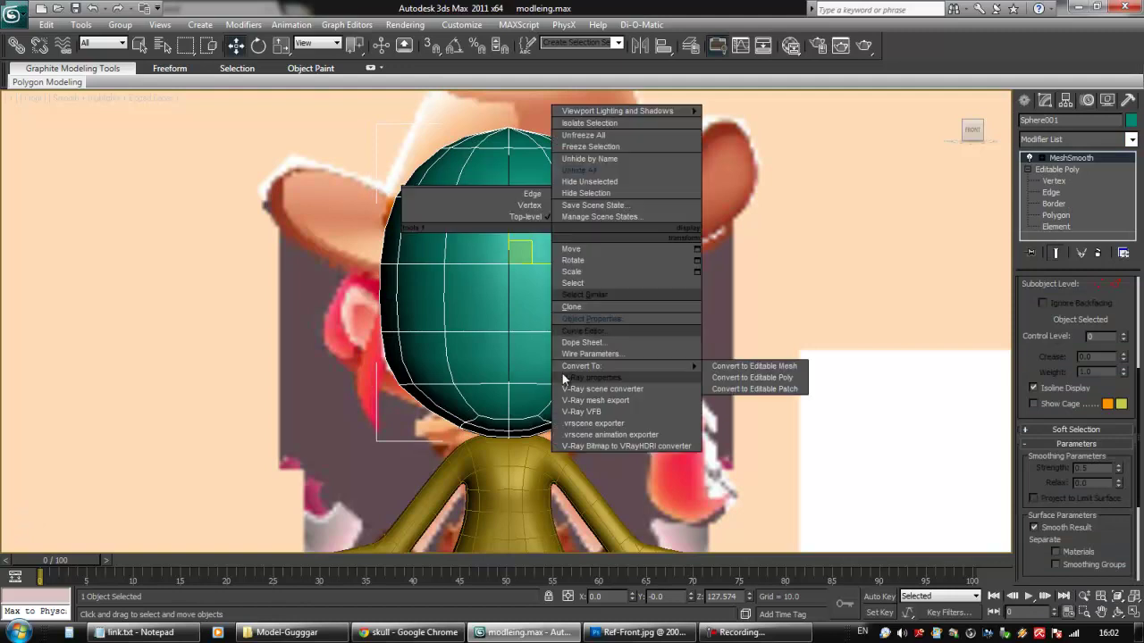
{"action": "left_click", "coordinate": [585, 319]}
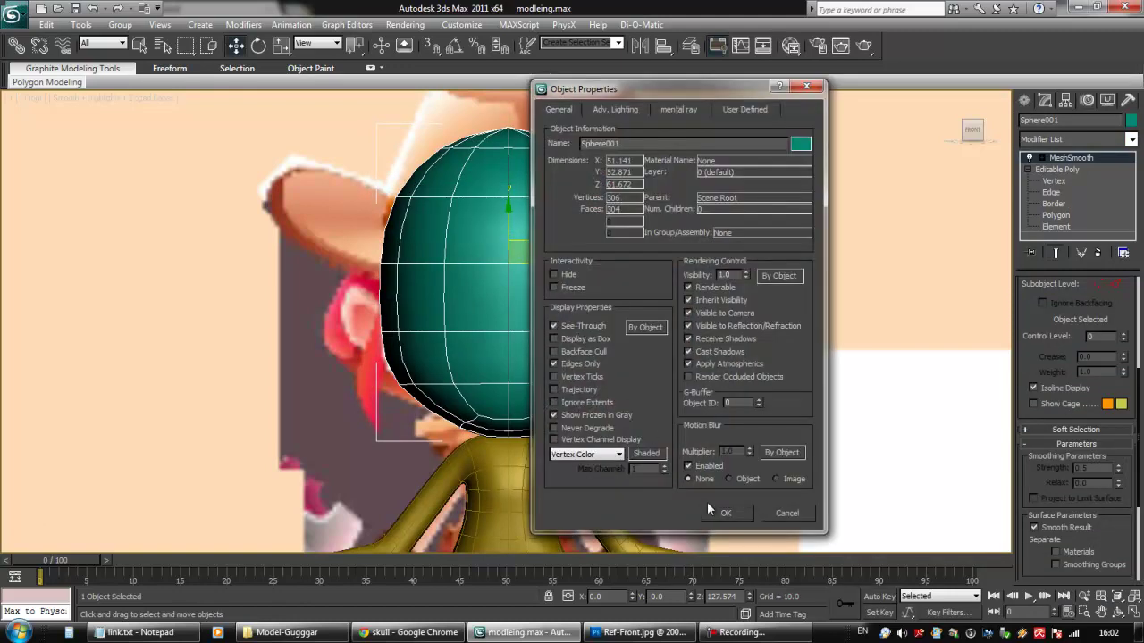
{"action": "left_click", "coordinate": [724, 512]}
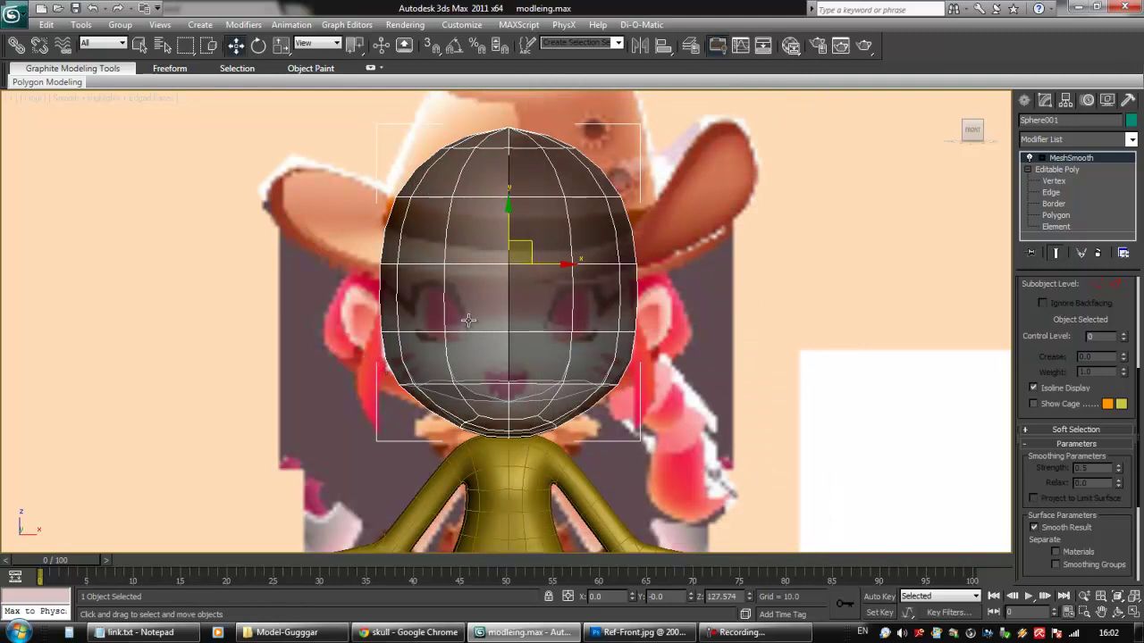
Step: Select the outer vertices of the lowest side row on both sides of the base mesh and scale them inward
{"action": "left_click", "coordinate": [1054, 181]}
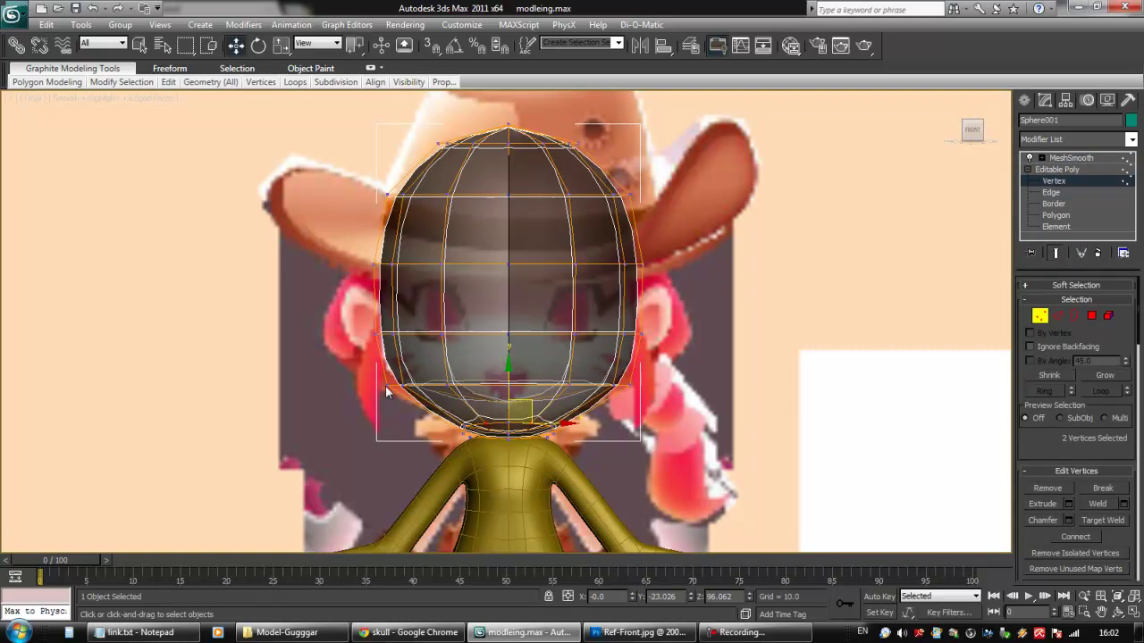
{"action": "left_click_drag", "start_coordinate": [373, 373], "coordinate": [420, 404]}
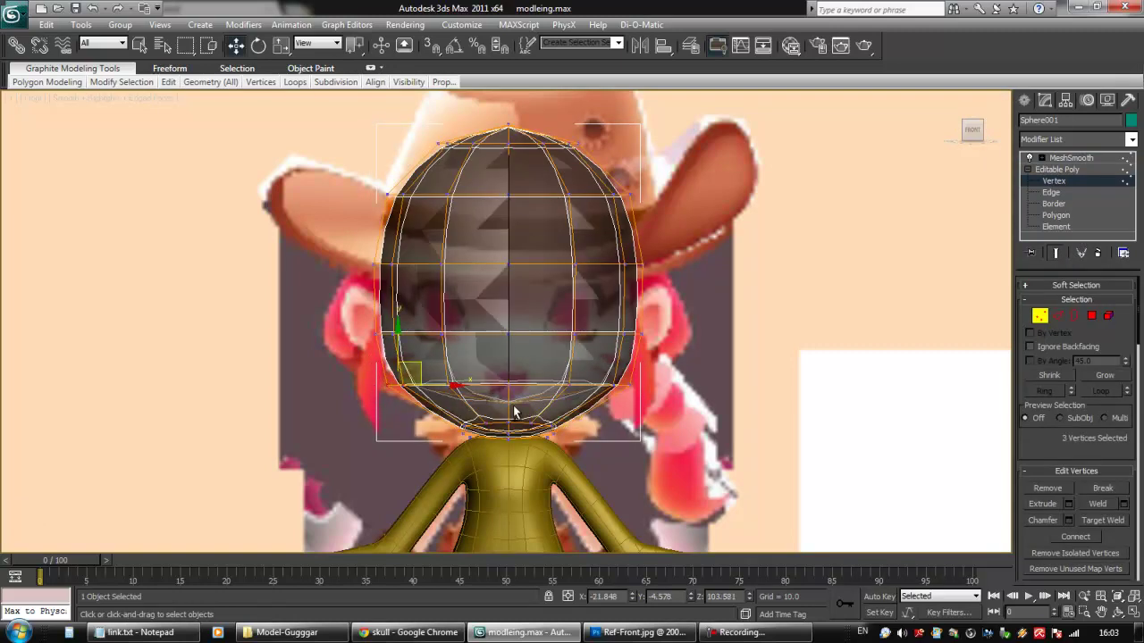
{"action": "mouse_move", "coordinate": [645, 370]}
{"action": "left_mouse_down", "text": "ctrl"}
{"action": "mouse_move", "coordinate": [604, 402]}
{"action": "mouse_move", "coordinate": [579, 386]}
{"action": "left_mouse_up", "text": "ctrl"}
{"action": "key", "text": "r"}
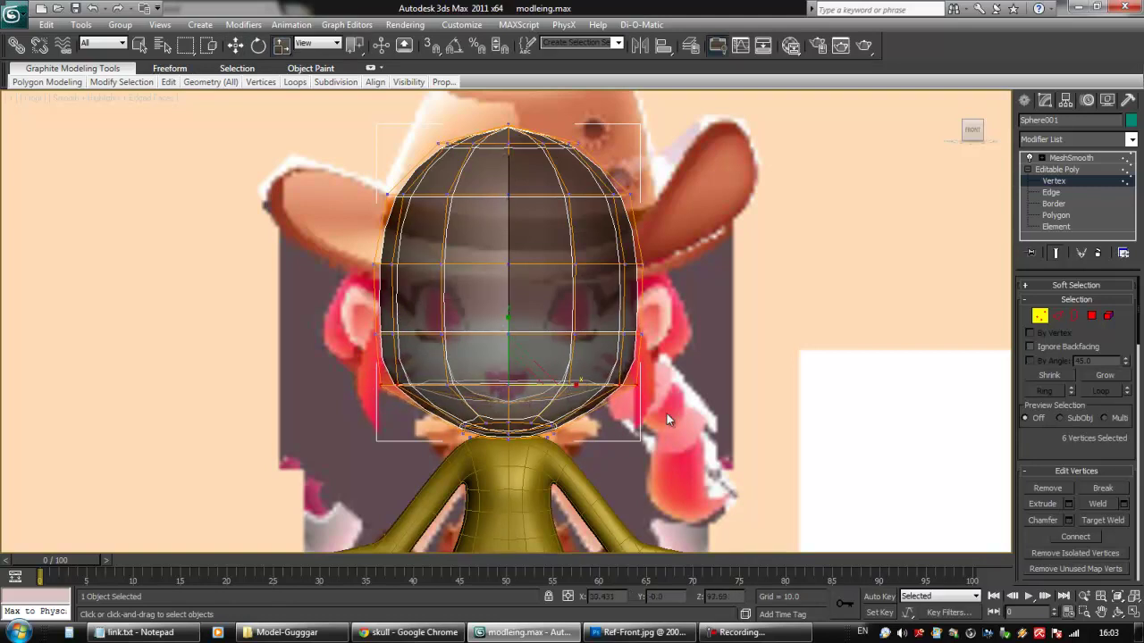
Step: Scale the full cheek vertex row to about 95% along X, raise it slightly, and fine-tune its width
{"action": "left_click_drag", "start_coordinate": [497, 348], "coordinate": [656, 370]}
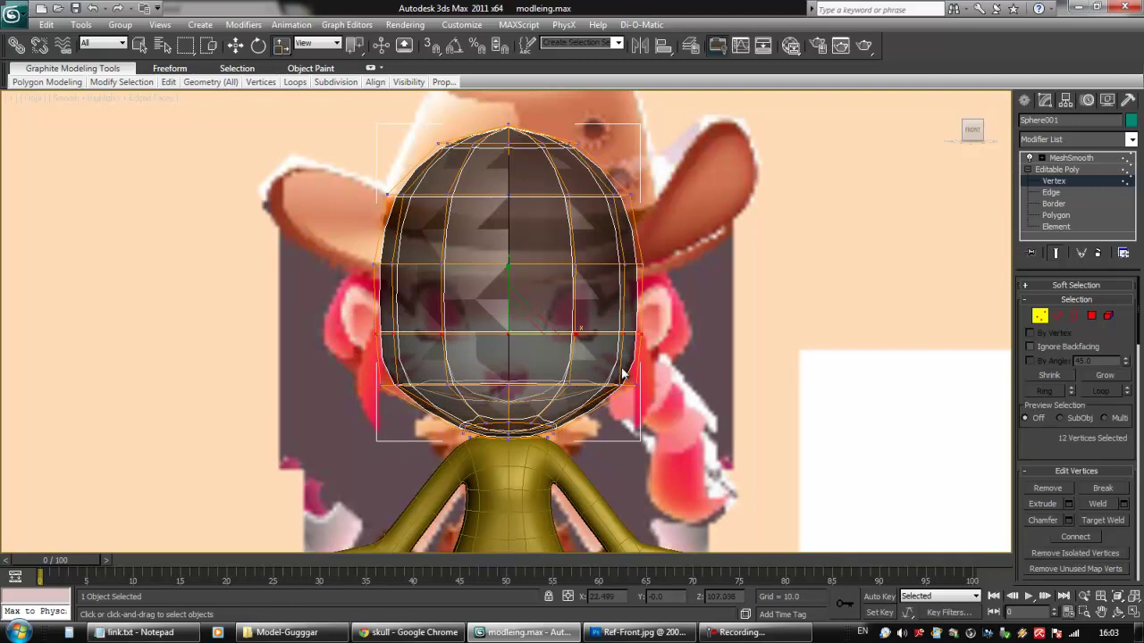
{"action": "left_click_drag", "start_coordinate": [577, 334], "coordinate": [574, 335]}
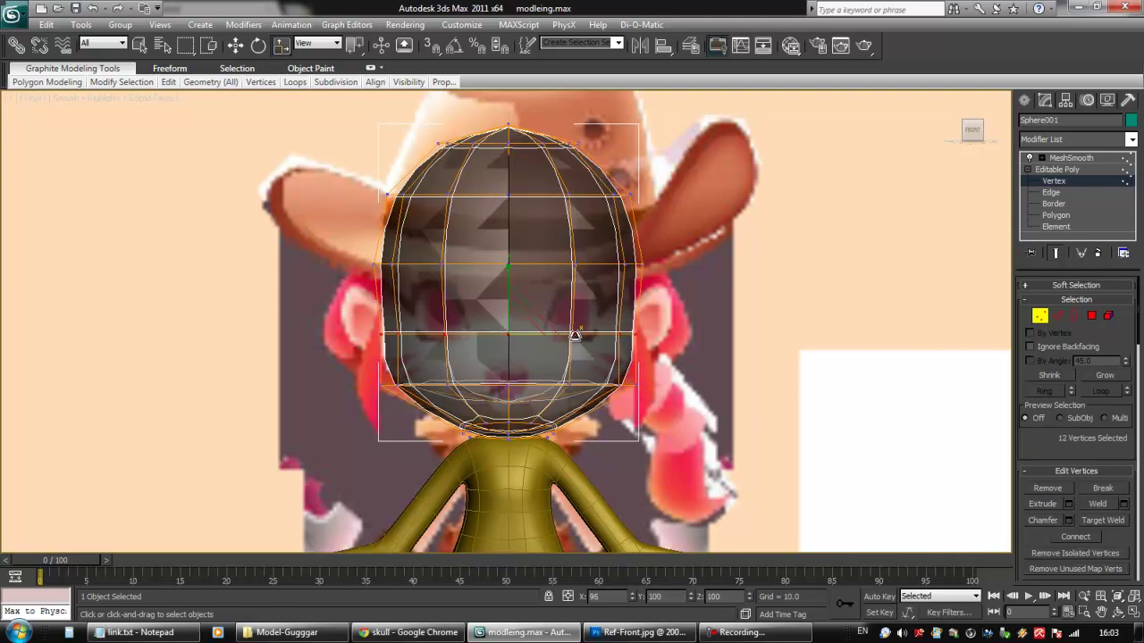
{"action": "key", "text": "w"}
{"action": "left_click_drag", "start_coordinate": [510, 300], "coordinate": [511, 287]}
{"action": "key", "text": "r"}
{"action": "left_click_drag", "start_coordinate": [575, 323], "coordinate": [577, 324]}
{"action": "left_click", "coordinate": [666, 386]}
Step: Turn off the See-Through display property of the head and leave vertex sub-object editing
{"action": "middle_click_drag", "start_coordinate": [548, 445], "coordinate": [657, 374], "text": "alt"}
{"action": "right_click", "coordinate": [542, 326]}
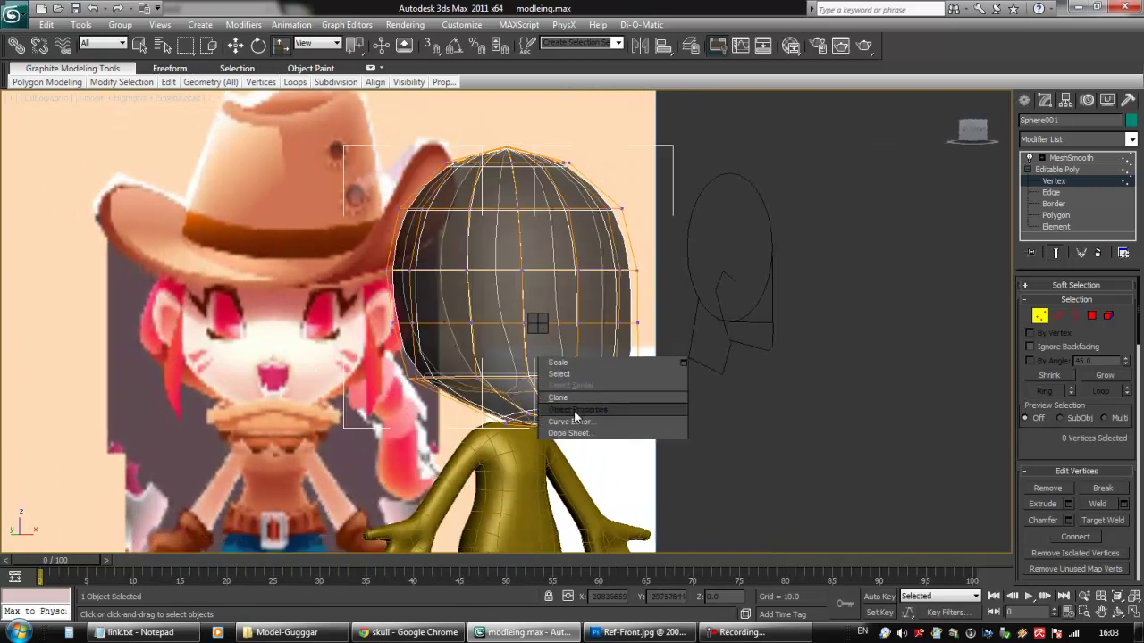
{"action": "left_click", "coordinate": [573, 412]}
{"action": "left_click", "coordinate": [723, 512]}
{"action": "key", "text": "f"}
{"action": "left_click", "coordinate": [1040, 315]}
{"action": "middle_click_drag", "start_coordinate": [816, 363], "coordinate": [710, 409], "text": "alt"}
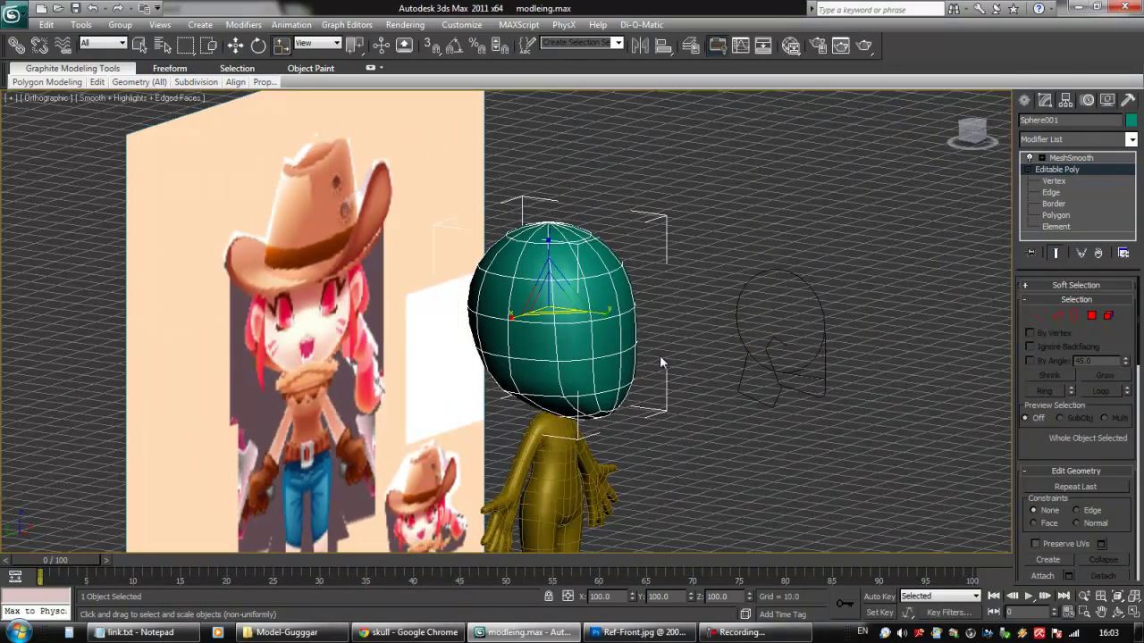
Step: Lower the whole head slightly in the front view, to about Z 127.539
{"action": "key", "text": "h"}
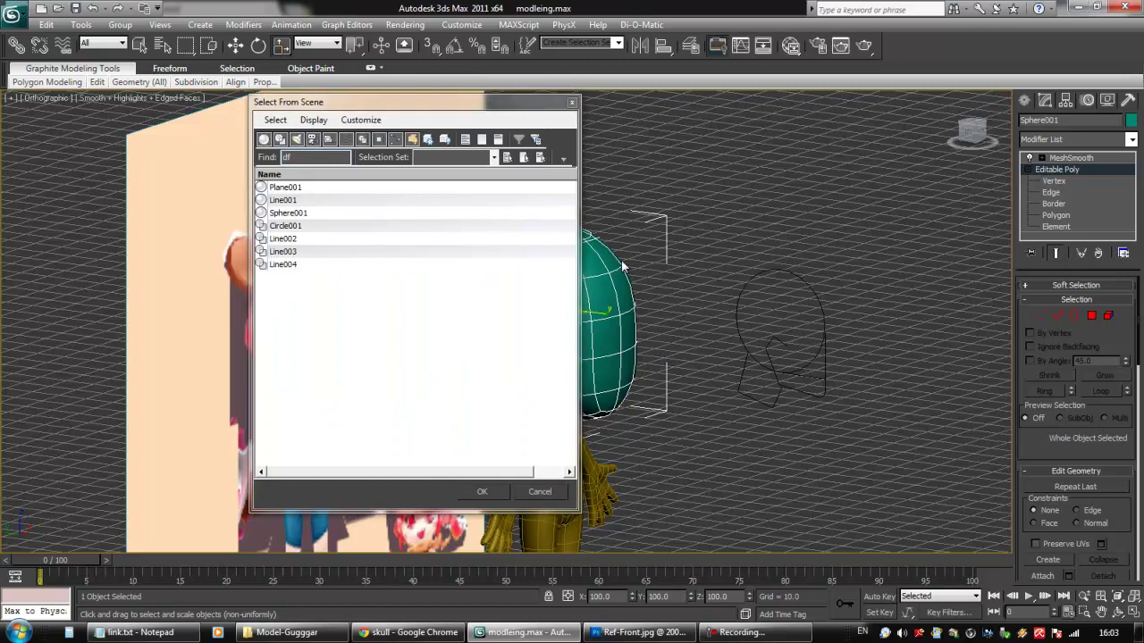
{"action": "key", "text": "Escape"}
{"action": "key", "text": "f"}
{"action": "middle_click_drag", "start_coordinate": [709, 373], "coordinate": [719, 512]}
{"action": "middle_click_drag", "start_coordinate": [626, 234], "coordinate": [627, 358]}
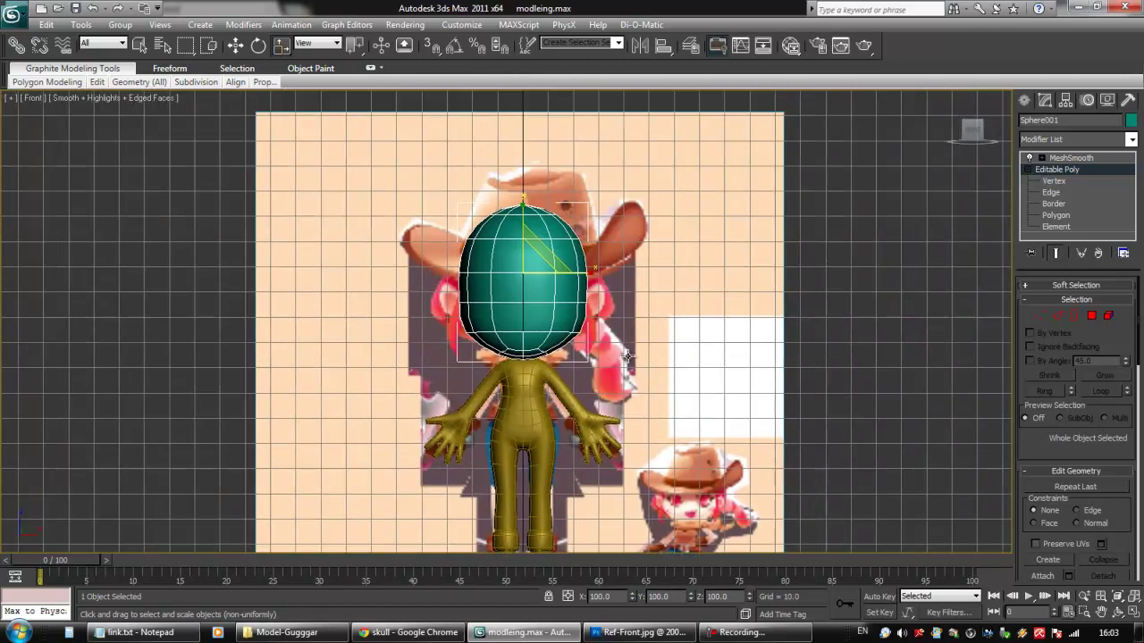
{"action": "scroll", "coordinate": [581, 294], "scroll_direction": "up", "scroll_amount": 3}
{"action": "key", "text": "w"}
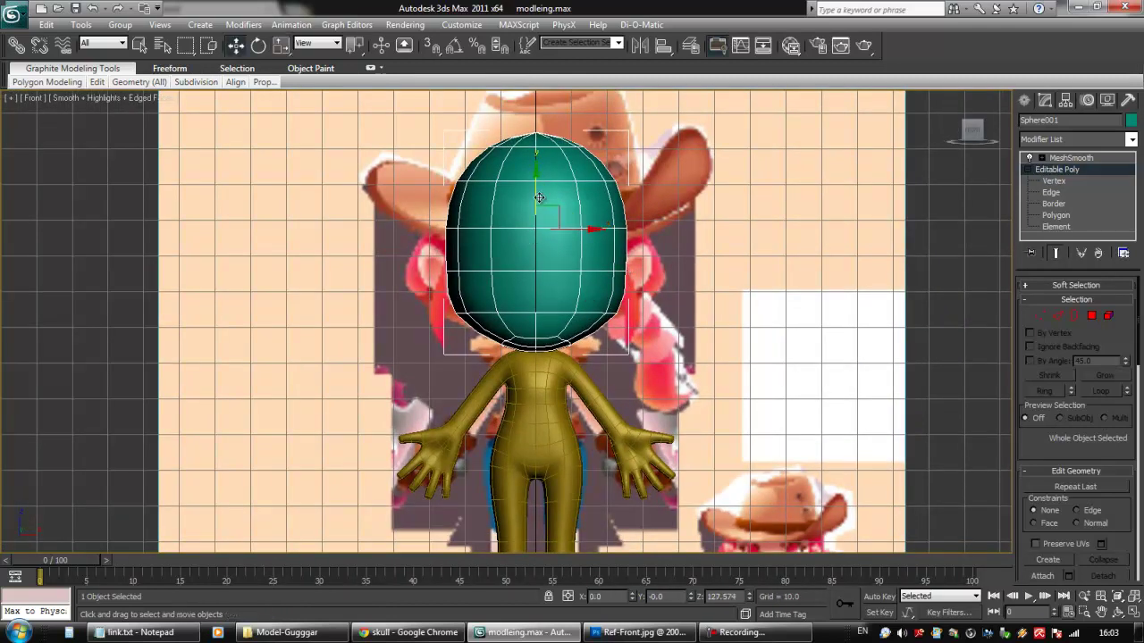
{"action": "left_click_drag", "start_coordinate": [536, 196], "coordinate": [533, 196]}
Step: Shift the head slightly forward over the body in the left view, to about Y -1.713
{"action": "middle_click_drag", "start_coordinate": [562, 295], "coordinate": [562, 270]}
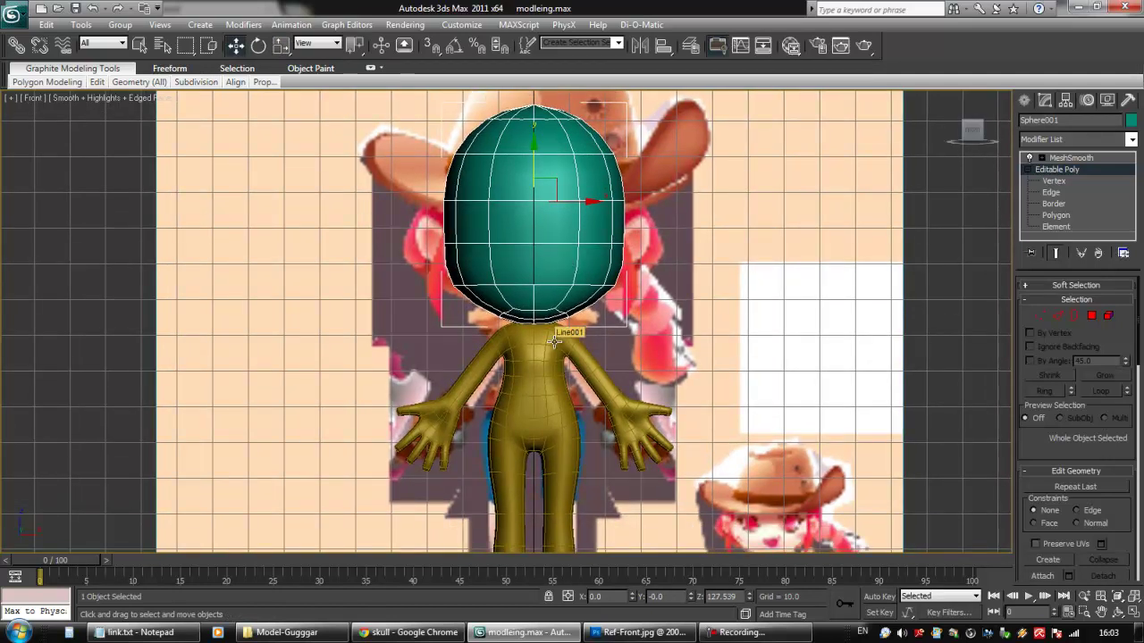
{"action": "mouse_move", "coordinate": [554, 341]}
{"action": "middle_mouse_down"}
{"action": "mouse_move", "coordinate": [533, 330]}
{"action": "mouse_move", "coordinate": [586, 327]}
{"action": "mouse_move", "coordinate": [536, 356]}
{"action": "mouse_move", "coordinate": [547, 337]}
{"action": "mouse_move", "coordinate": [573, 358]}
{"action": "mouse_move", "coordinate": [582, 347]}
{"action": "mouse_move", "coordinate": [611, 351]}
{"action": "middle_mouse_up"}
{"action": "scroll", "coordinate": [533, 330], "scroll_direction": "down", "scroll_amount": 4}
{"action": "scroll", "coordinate": [533, 331], "scroll_direction": "up", "scroll_amount": 2}
{"action": "scroll", "coordinate": [547, 304], "scroll_direction": "up", "scroll_amount": 4}
{"action": "key", "text": "l"}
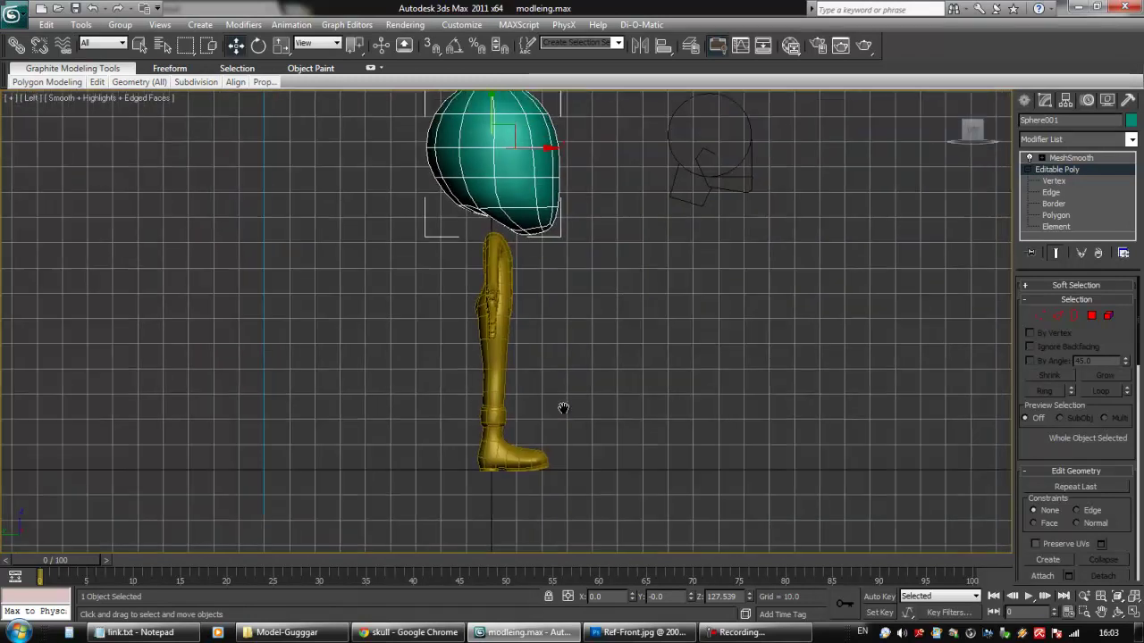
{"action": "left_click_drag", "start_coordinate": [533, 234], "coordinate": [537, 234]}
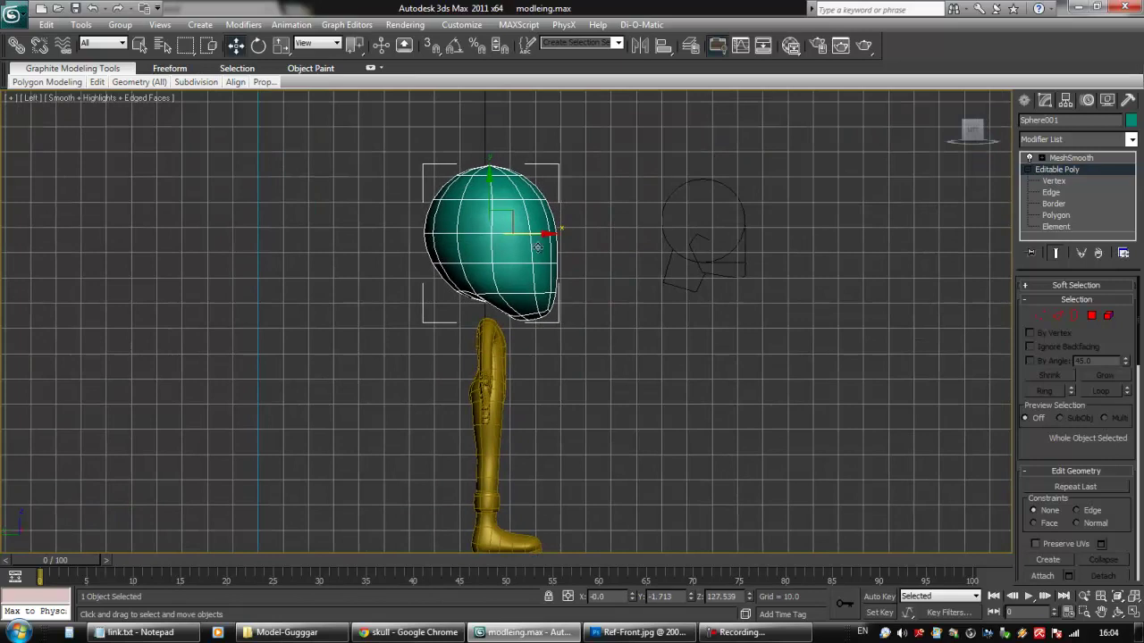
Step: Examine how the head sits on the body and how the figure lines up with the front reference
{"action": "key", "text": "shift+z"}
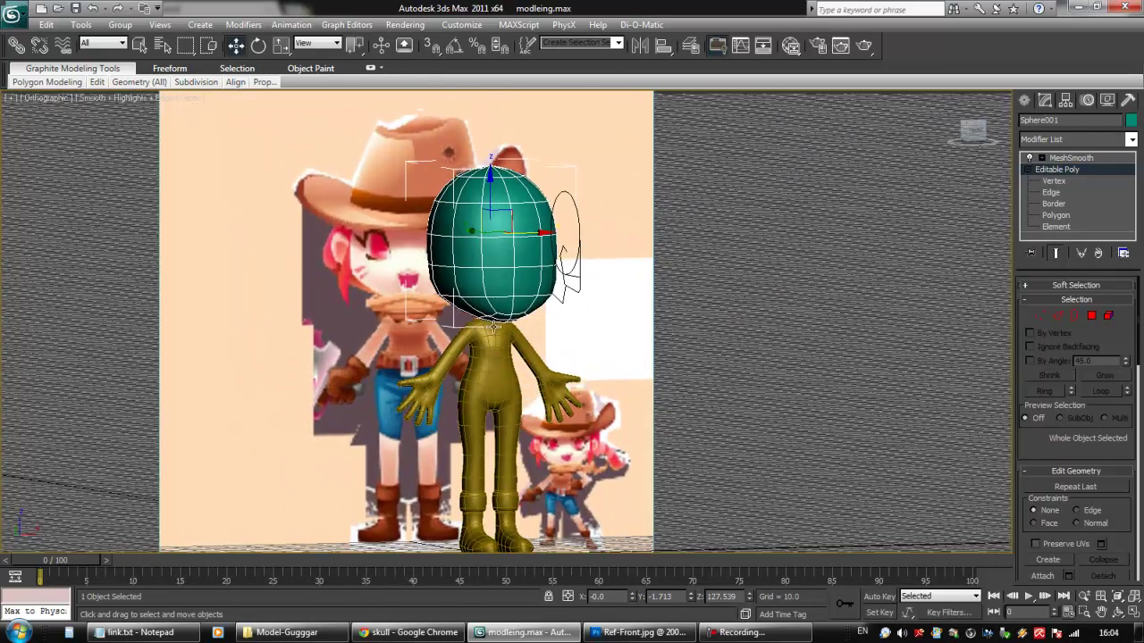
{"action": "mouse_move", "coordinate": [500, 332]}
{"action": "middle_mouse_down", "text": "alt"}
{"action": "mouse_move", "coordinate": [551, 322]}
{"action": "mouse_move", "coordinate": [493, 350]}
{"action": "middle_mouse_up", "text": "alt"}
{"action": "scroll", "coordinate": [492, 351], "scroll_direction": "up", "scroll_amount": 5}
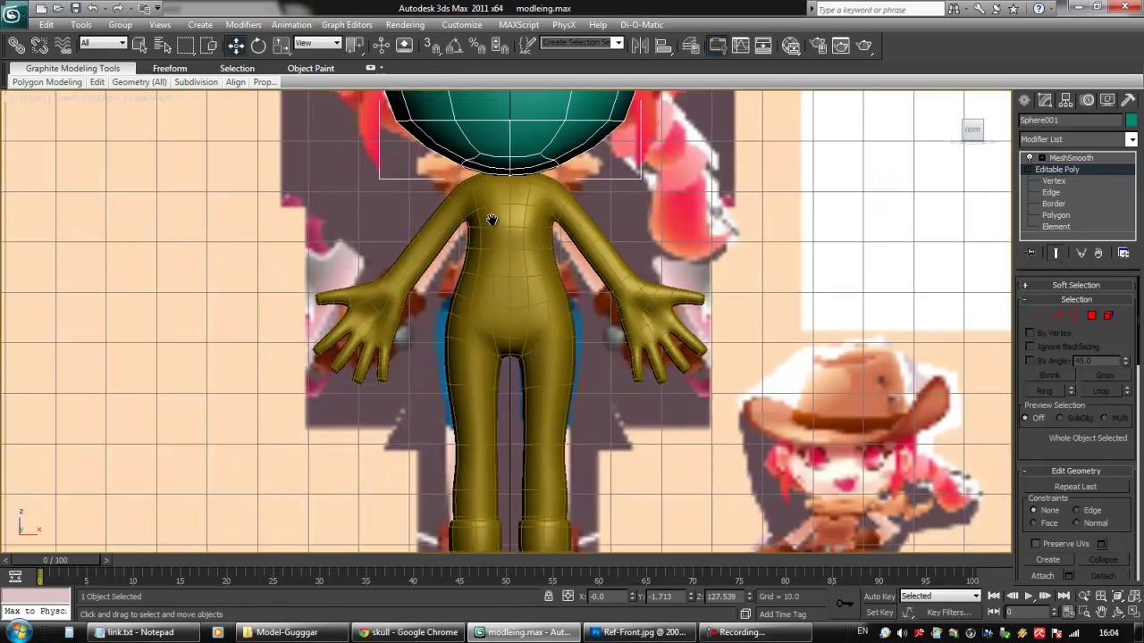
{"action": "middle_click_drag", "start_coordinate": [491, 218], "coordinate": [494, 169]}
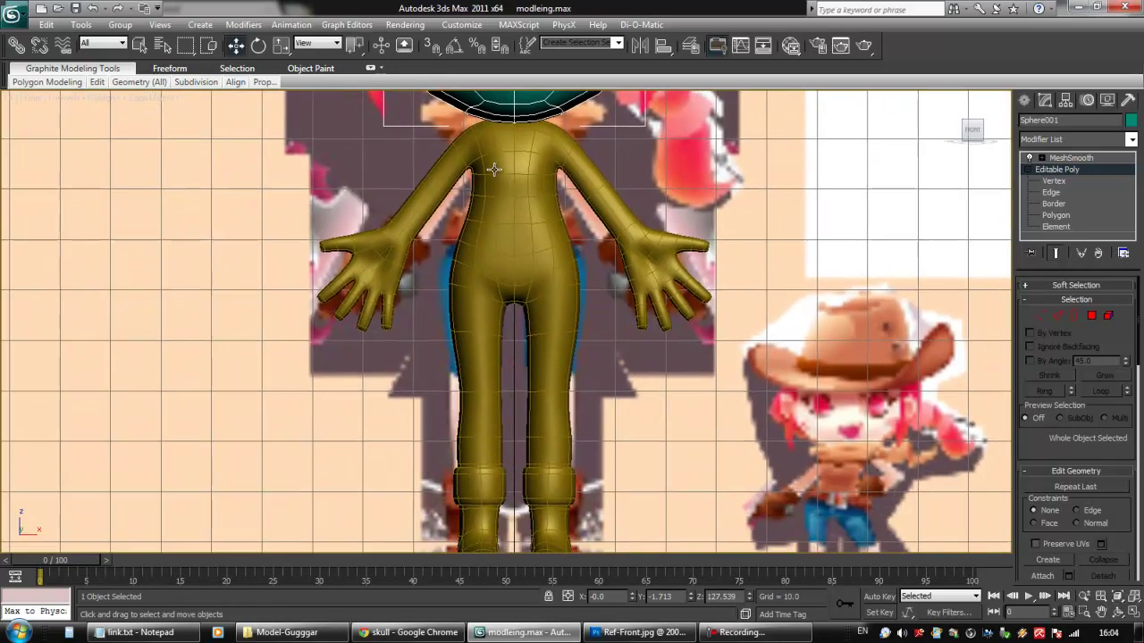
{"action": "middle_click_drag", "start_coordinate": [556, 234], "coordinate": [541, 329]}
{"action": "middle_click_drag", "start_coordinate": [527, 272], "coordinate": [537, 362]}
{"action": "scroll", "coordinate": [531, 346], "scroll_direction": "down", "scroll_amount": 3}
{"action": "scroll", "coordinate": [575, 337], "scroll_direction": "down", "scroll_amount": 3}
Step: Remove the MeshSmooth modifier from the head, delete the skull guide splines beside it, and reselect the head
{"action": "left_click", "coordinate": [1079, 158]}
{"action": "left_click", "coordinate": [1098, 252]}
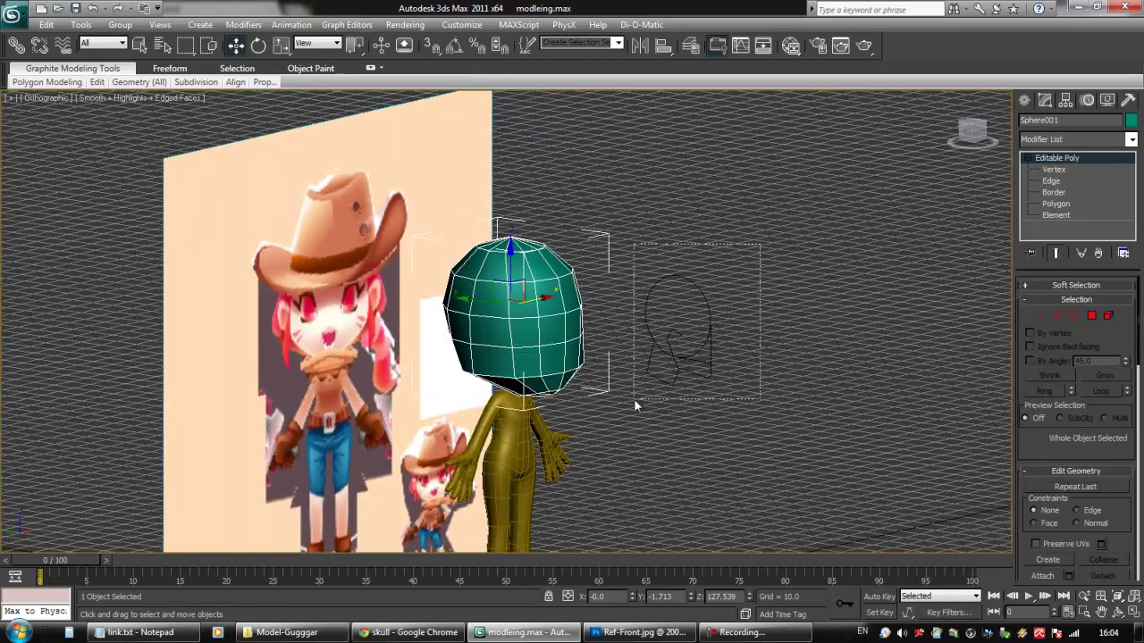
{"action": "left_click_drag", "start_coordinate": [637, 393], "coordinate": [634, 398]}
{"action": "key", "text": "Delete"}
{"action": "left_click", "coordinate": [568, 338]}
Step: Hide the edged-faces overlay and the grid in the viewport to show only the head's shading
{"action": "mouse_move", "coordinate": [604, 343]}
{"action": "middle_mouse_down", "text": "alt"}
{"action": "mouse_move", "coordinate": [570, 345]}
{"action": "mouse_move", "coordinate": [609, 362]}
{"action": "mouse_move", "coordinate": [658, 363]}
{"action": "mouse_move", "coordinate": [629, 386]}
{"action": "mouse_move", "coordinate": [625, 344]}
{"action": "middle_mouse_up", "text": "alt"}
{"action": "scroll", "coordinate": [624, 344], "scroll_direction": "up", "scroll_amount": 4}
{"action": "middle_click_drag", "start_coordinate": [611, 412], "coordinate": [466, 331], "text": "alt"}
{"action": "scroll", "coordinate": [545, 394], "scroll_direction": "up", "scroll_amount": 2}
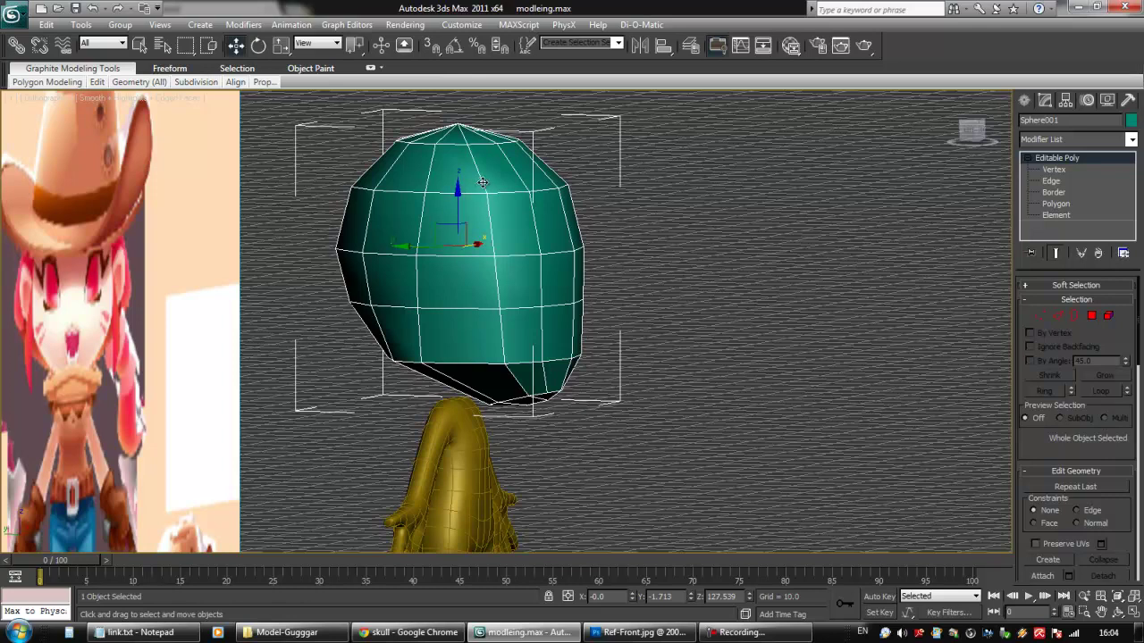
{"action": "middle_click_drag", "start_coordinate": [470, 306], "coordinate": [484, 273], "text": "alt"}
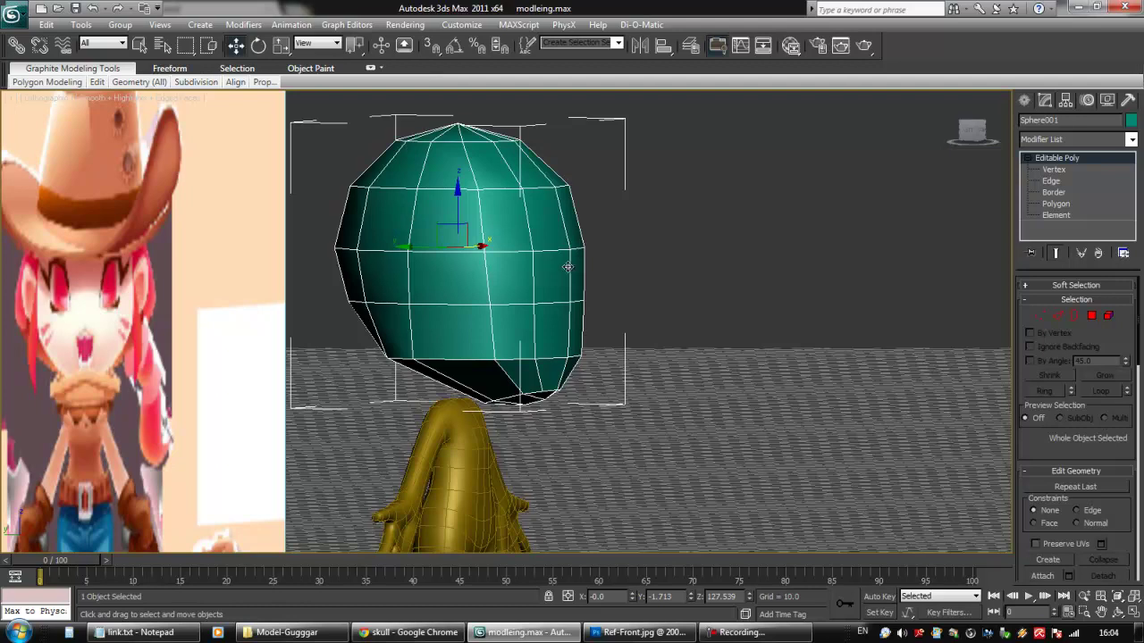
{"action": "key", "text": "F4"}
{"action": "middle_click_drag", "start_coordinate": [467, 291], "coordinate": [522, 389], "text": "alt"}
{"action": "scroll", "coordinate": [522, 388], "scroll_direction": "down", "scroll_amount": 4}
{"action": "middle_click_drag", "start_coordinate": [601, 408], "coordinate": [598, 408]}
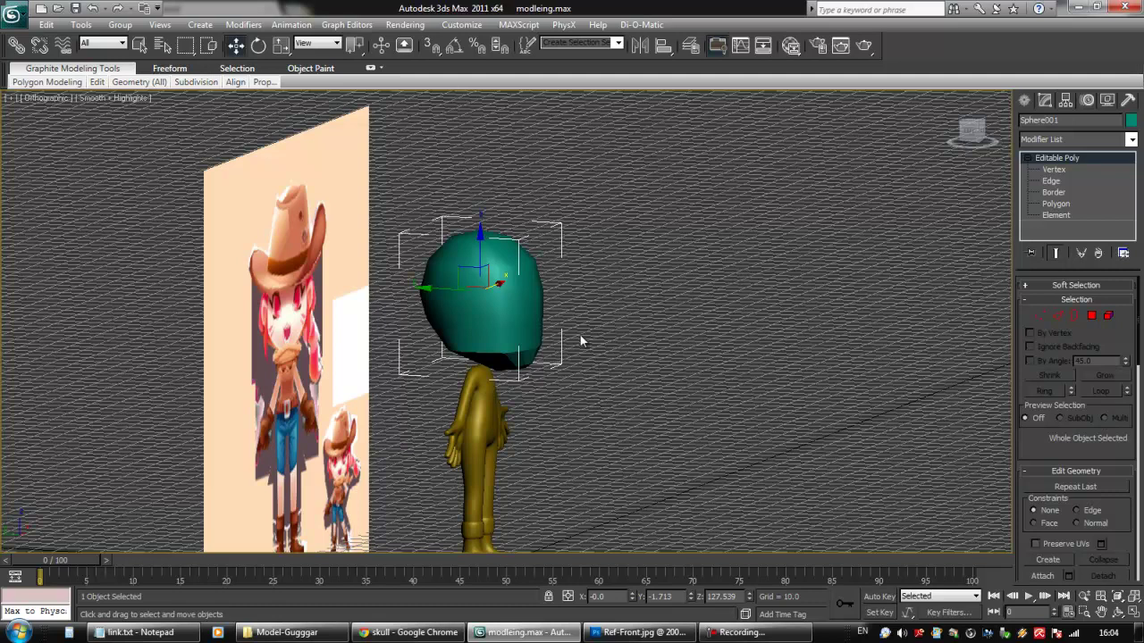
{"action": "key", "text": "g"}
Step: Enter polygon editing on the head and select all 80 of its polygons
{"action": "middle_click_drag", "start_coordinate": [579, 352], "coordinate": [572, 374], "text": "alt"}
{"action": "scroll", "coordinate": [575, 386], "scroll_direction": "up", "scroll_amount": 3}
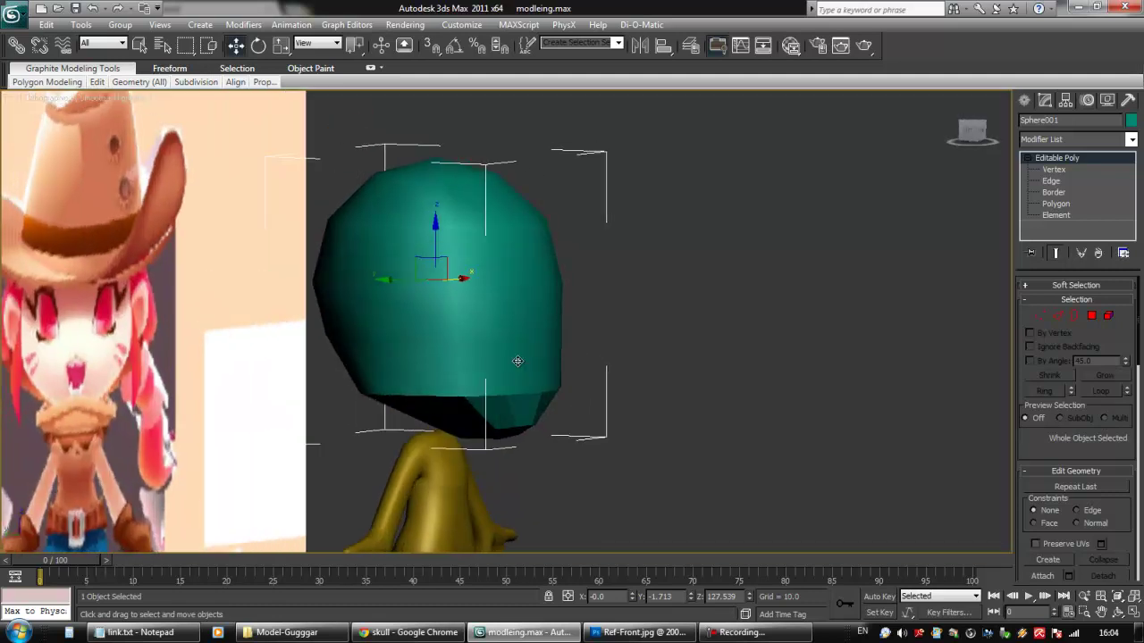
{"action": "middle_click_drag", "start_coordinate": [511, 349], "coordinate": [574, 353]}
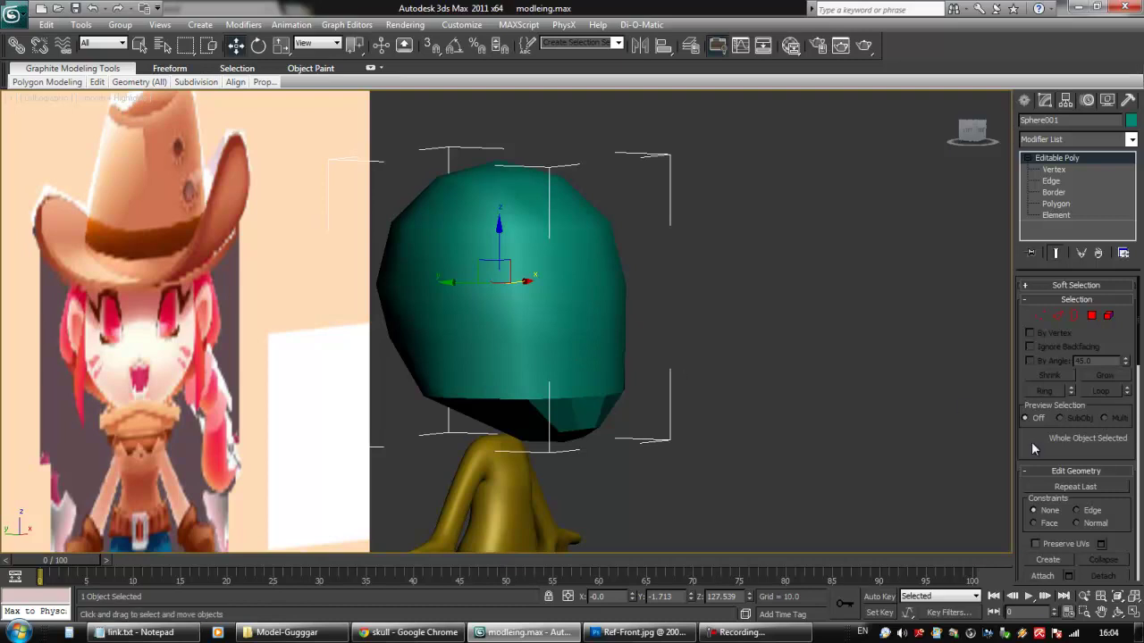
{"action": "middle_click_drag", "start_coordinate": [603, 357], "coordinate": [582, 364], "text": "alt"}
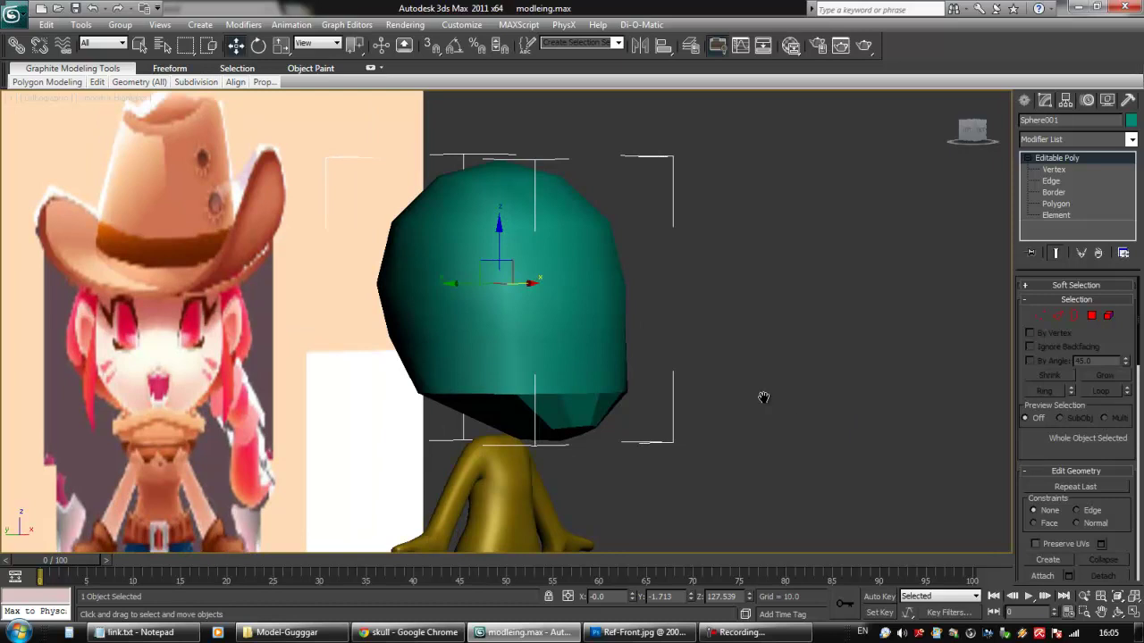
{"action": "scroll", "coordinate": [763, 398], "scroll_direction": "down", "scroll_amount": 3}
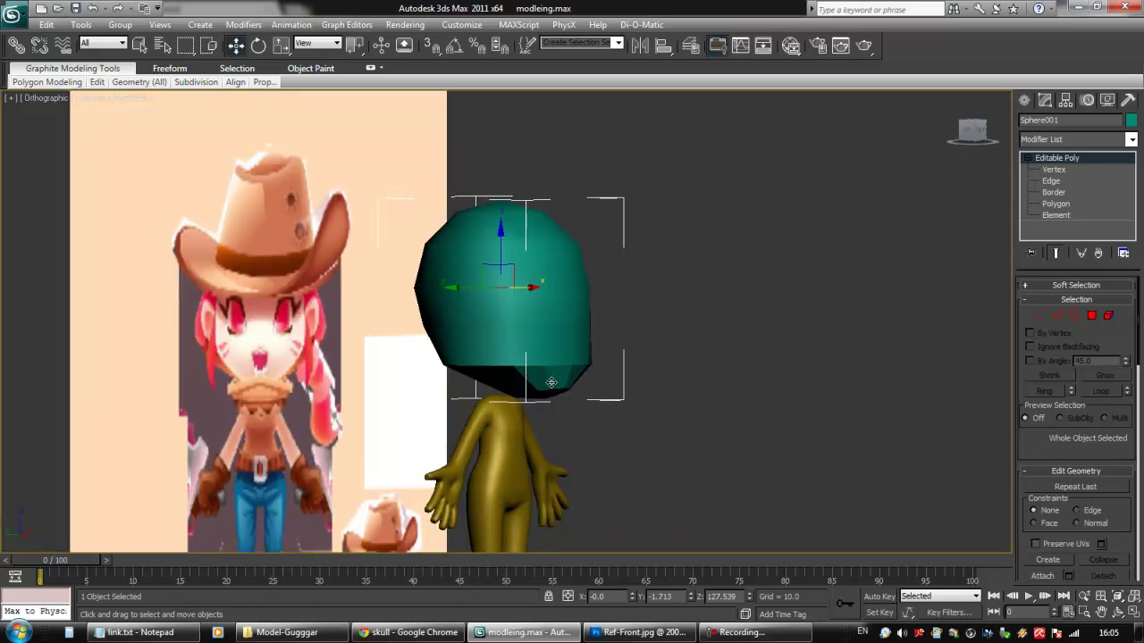
{"action": "left_click", "coordinate": [1054, 204]}
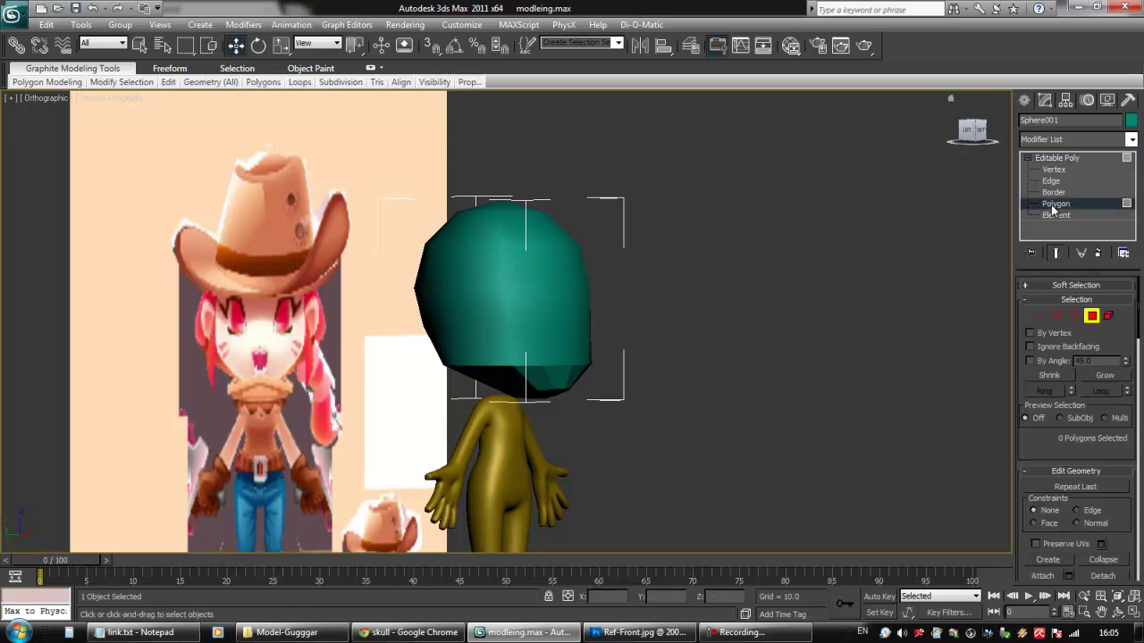
{"action": "left_click_drag", "start_coordinate": [670, 176], "coordinate": [394, 404]}
{"action": "scroll", "coordinate": [539, 447], "scroll_direction": "up", "scroll_amount": 4}
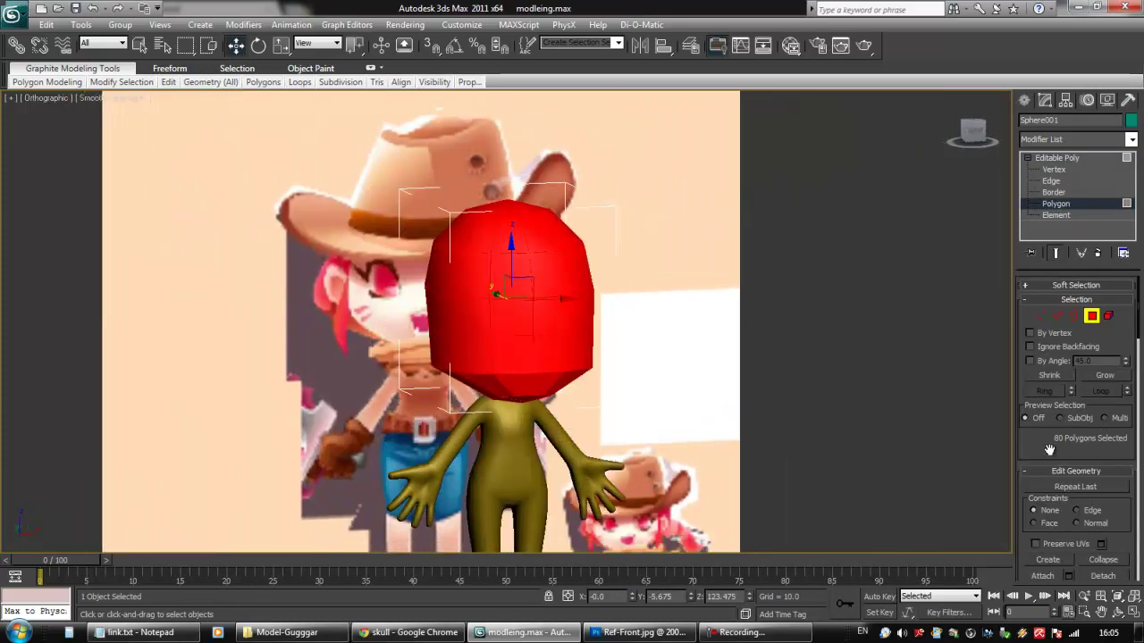
Step: Clear all smoothing groups from the selected head polygons and deselect them
{"action": "left_click", "coordinate": [1045, 470]}
{"action": "left_click_drag", "start_coordinate": [1038, 467], "coordinate": [1013, 389]}
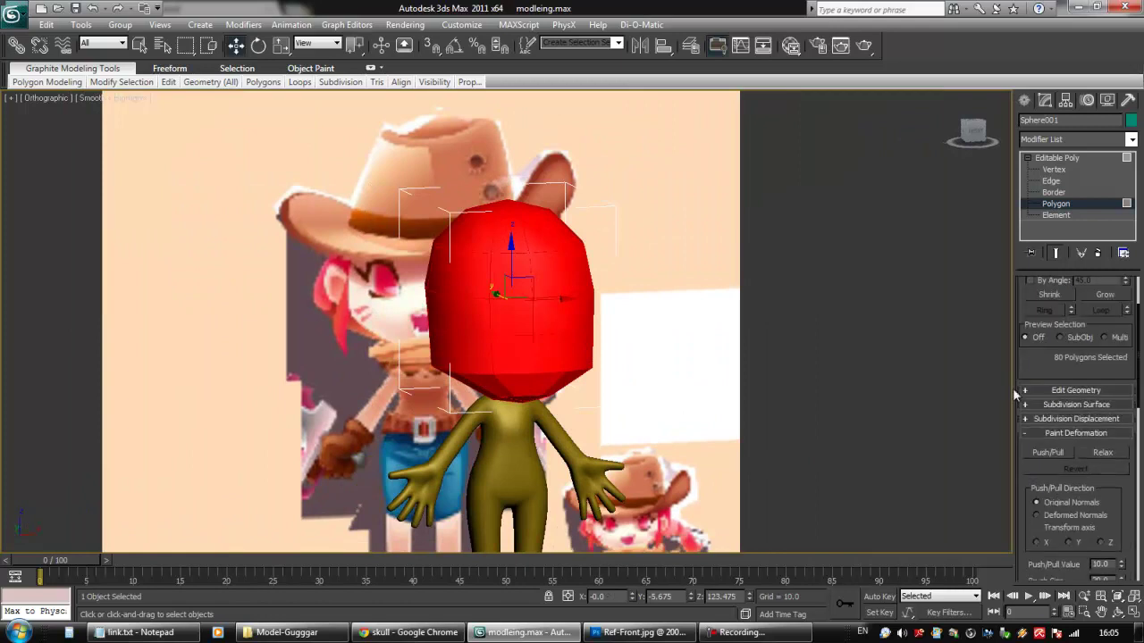
{"action": "left_click", "coordinate": [1033, 432]}
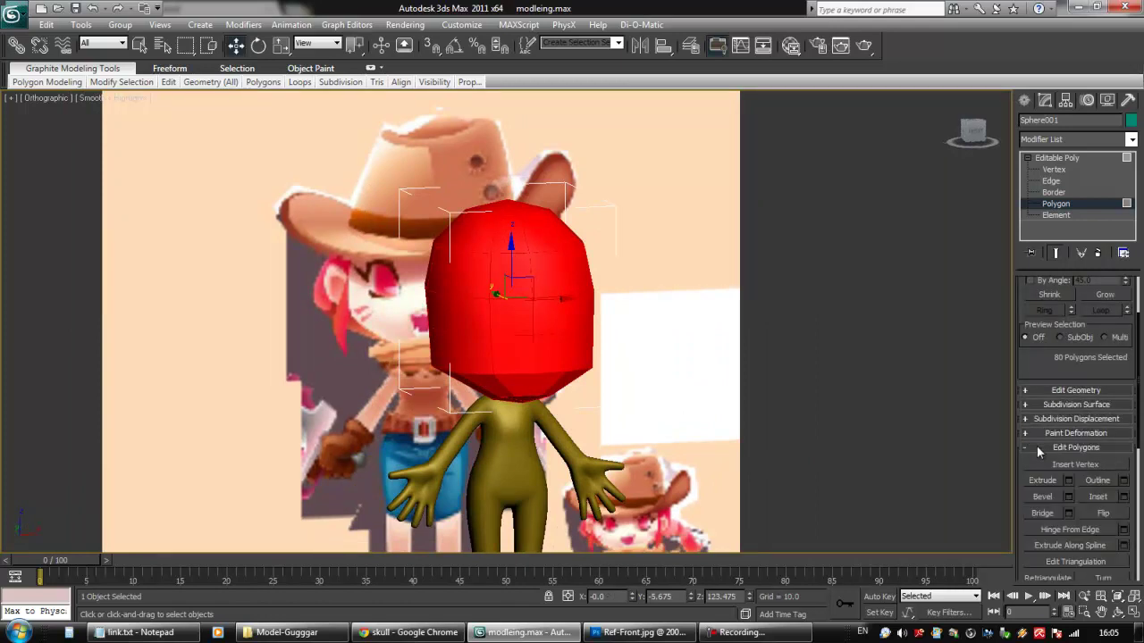
{"action": "left_click", "coordinate": [1036, 446]}
{"action": "left_click_drag", "start_coordinate": [1034, 378], "coordinate": [1034, 209]}
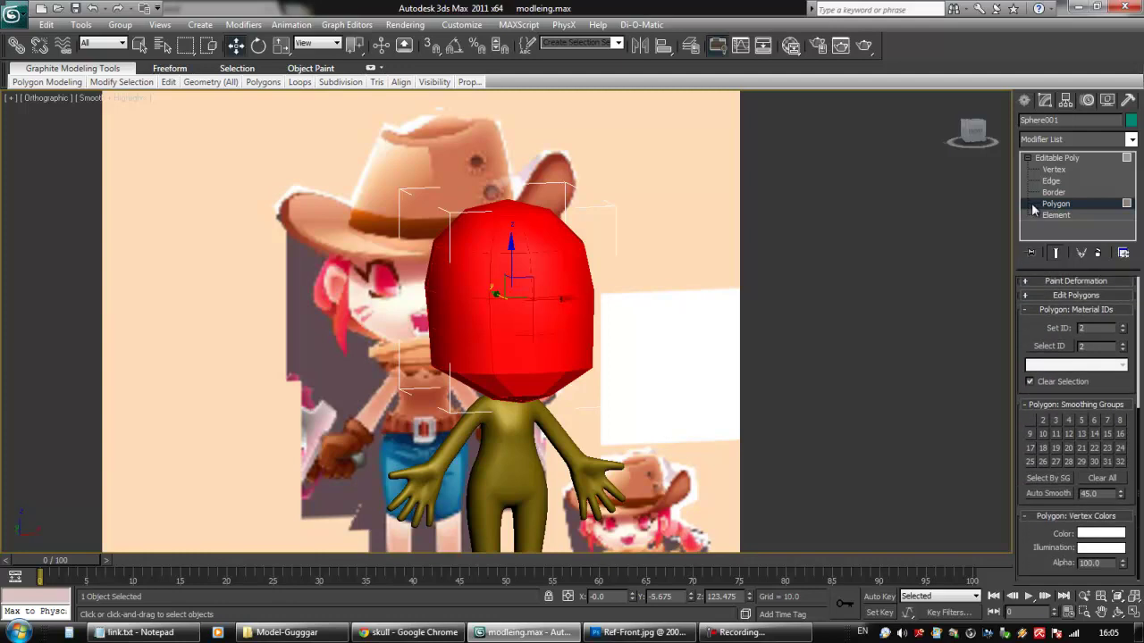
{"action": "left_click", "coordinate": [1029, 310]}
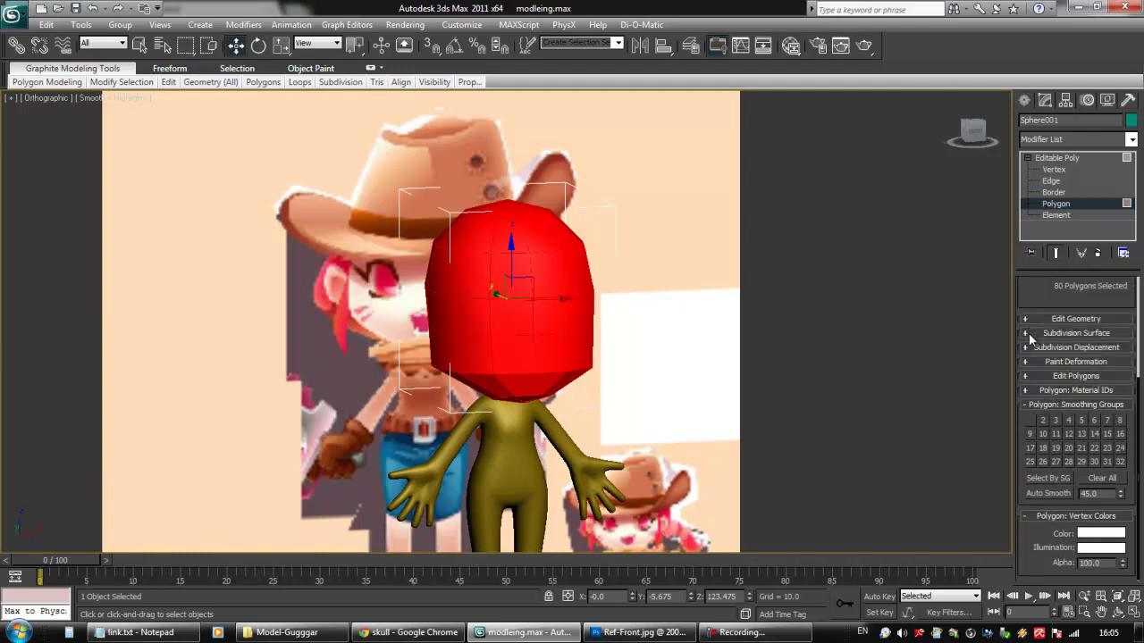
{"action": "left_click", "coordinate": [1101, 478]}
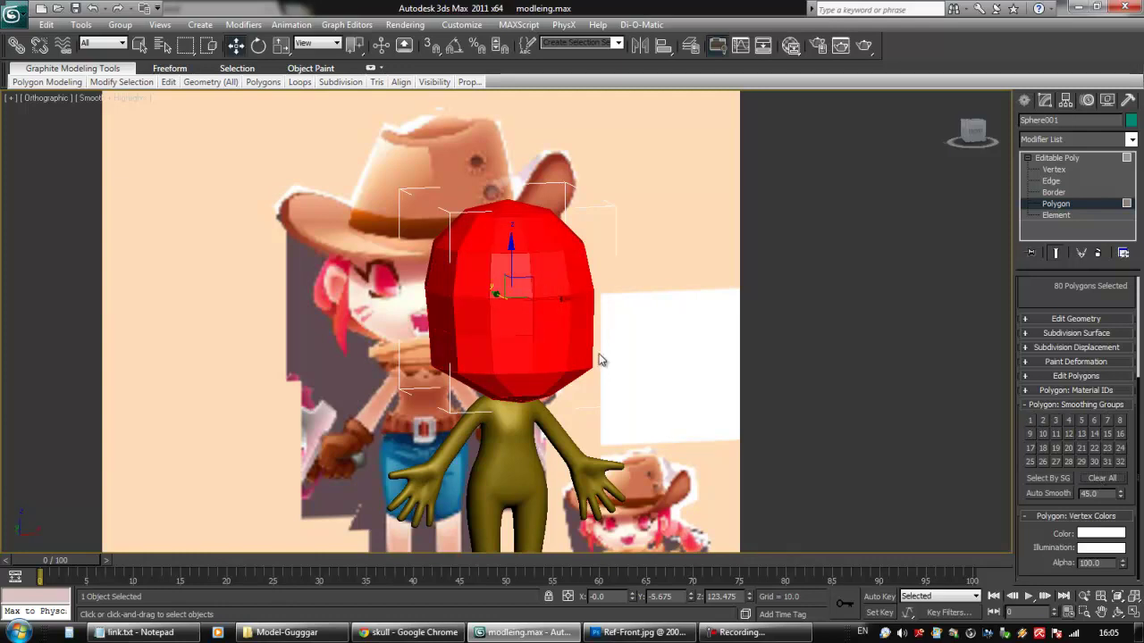
{"action": "left_click", "coordinate": [838, 349]}
Step: Select all the head polygons again, assign them to smoothing group 1, and check the shading with nothing selected
{"action": "mouse_move", "coordinate": [838, 349]}
{"action": "middle_mouse_down", "text": "alt"}
{"action": "mouse_move", "coordinate": [805, 348]}
{"action": "mouse_move", "coordinate": [840, 334]}
{"action": "middle_mouse_up", "text": "alt"}
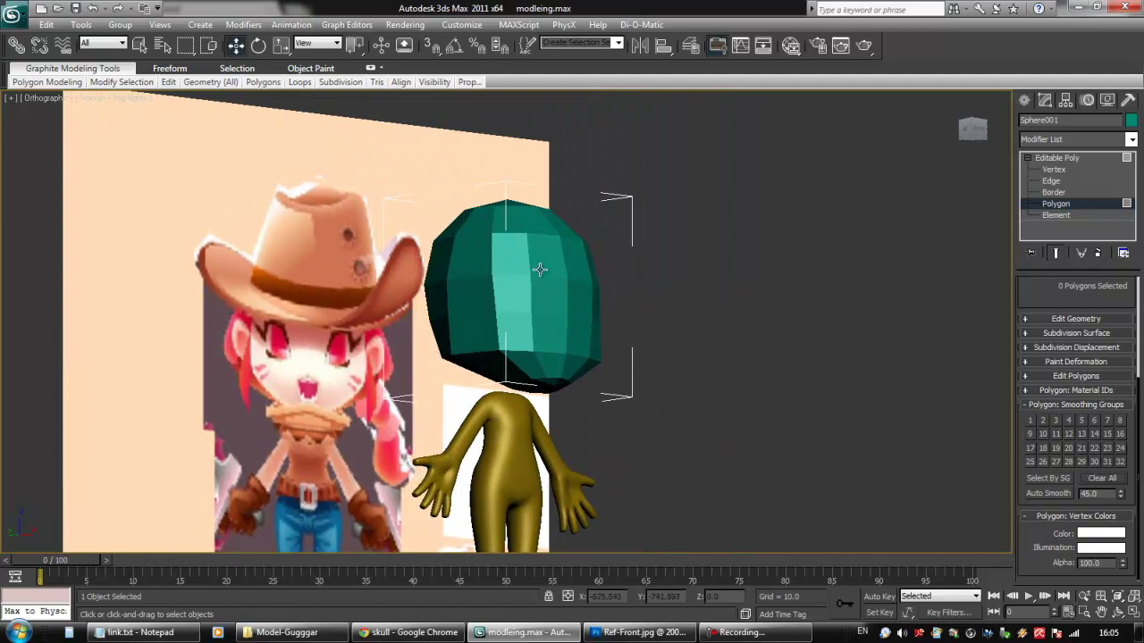
{"action": "middle_click_drag", "start_coordinate": [591, 343], "coordinate": [560, 329], "text": "alt"}
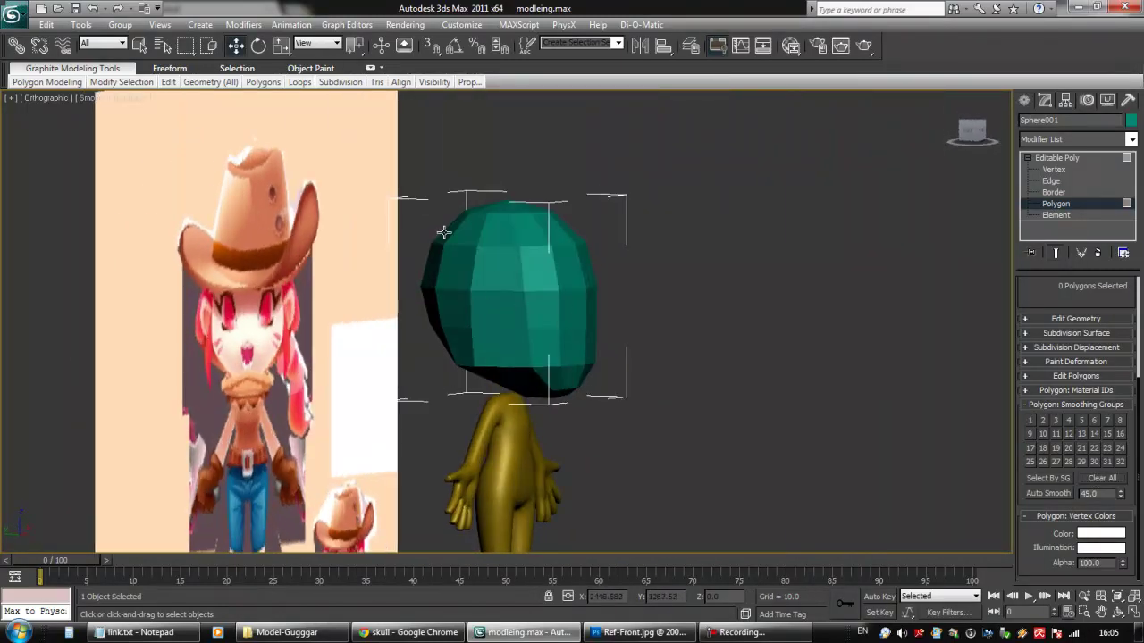
{"action": "middle_click_drag", "start_coordinate": [488, 327], "coordinate": [551, 296], "text": "alt"}
{"action": "middle_click_drag", "start_coordinate": [526, 339], "coordinate": [555, 357], "text": "alt"}
{"action": "middle_click_drag", "start_coordinate": [543, 285], "coordinate": [560, 222], "text": "alt"}
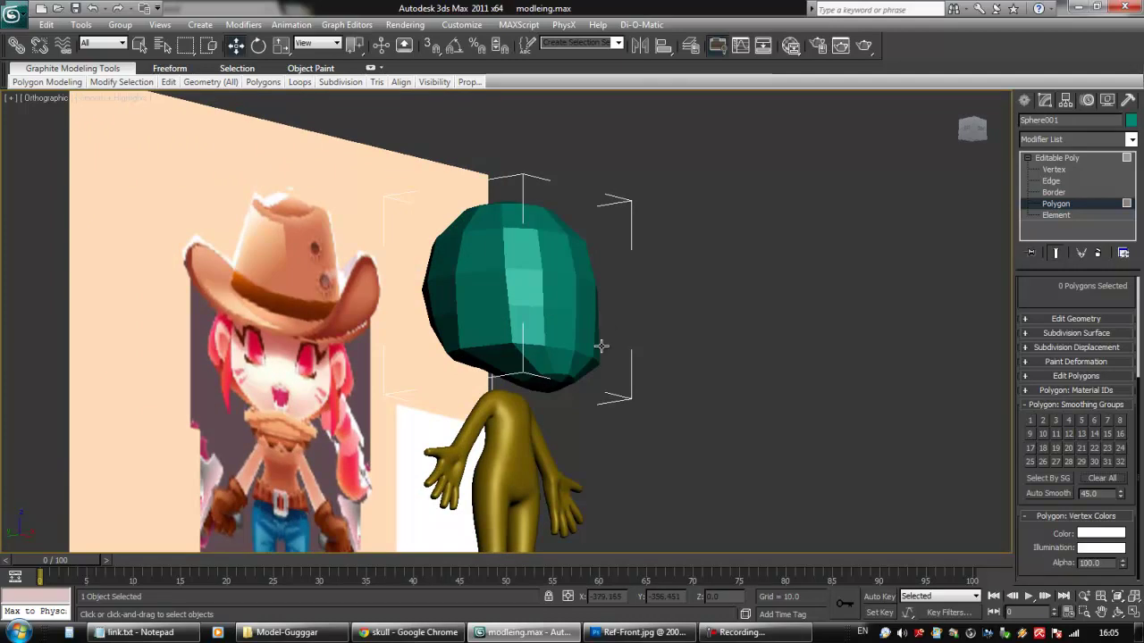
{"action": "middle_click_drag", "start_coordinate": [685, 374], "coordinate": [479, 224], "text": "alt"}
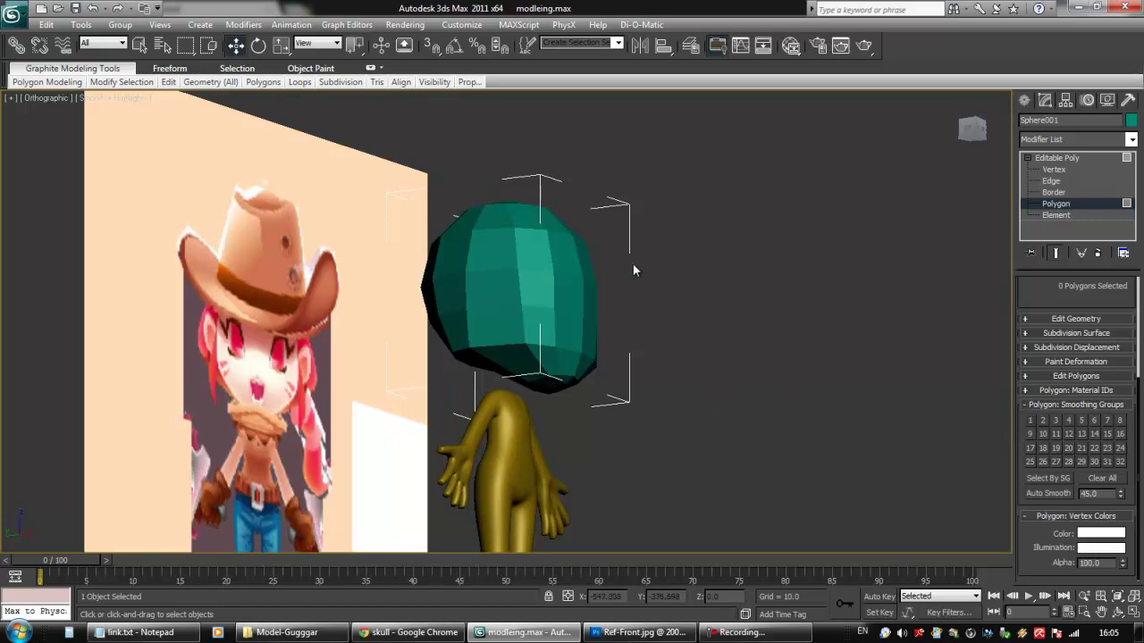
{"action": "key", "text": "ctrl+a"}
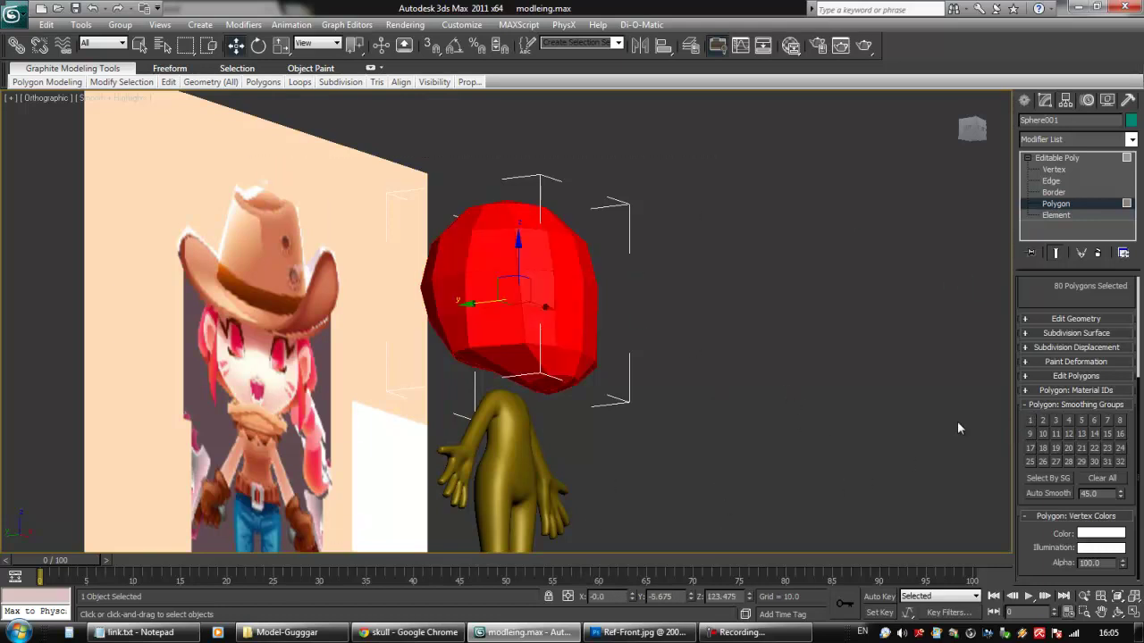
{"action": "left_click", "coordinate": [1032, 421]}
{"action": "left_click", "coordinate": [685, 390]}
{"action": "mouse_move", "coordinate": [662, 411]}
{"action": "middle_mouse_down", "text": "alt"}
{"action": "mouse_move", "coordinate": [641, 447]}
{"action": "mouse_move", "coordinate": [607, 437]}
{"action": "mouse_move", "coordinate": [439, 502]}
{"action": "middle_mouse_up", "text": "alt"}
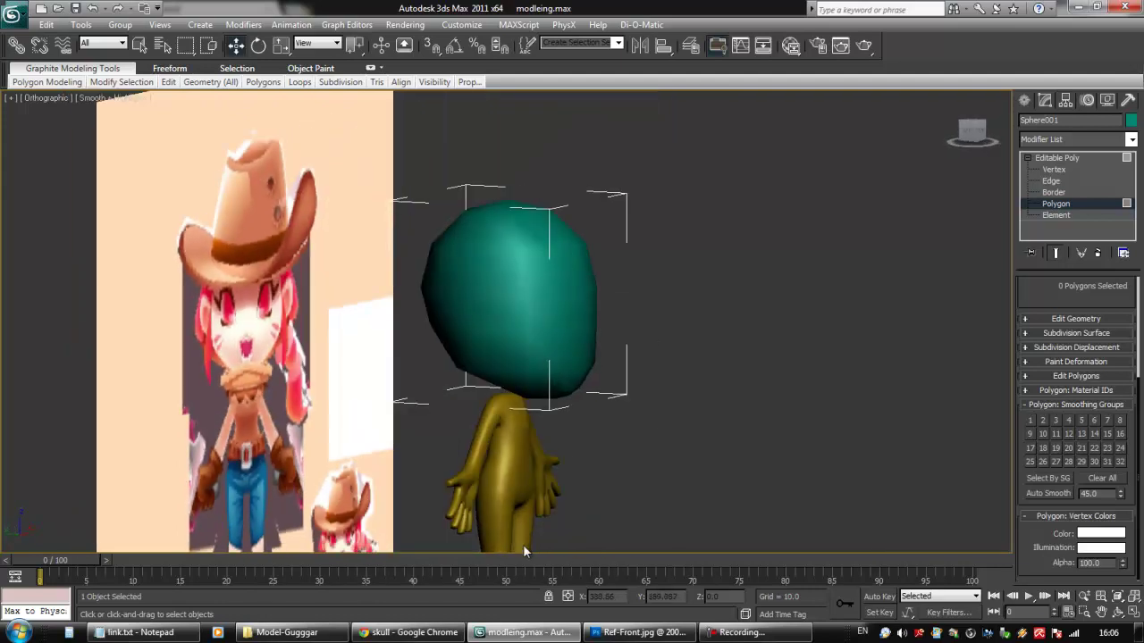
{"action": "middle_click_drag", "start_coordinate": [525, 350], "coordinate": [673, 424], "text": "alt"}
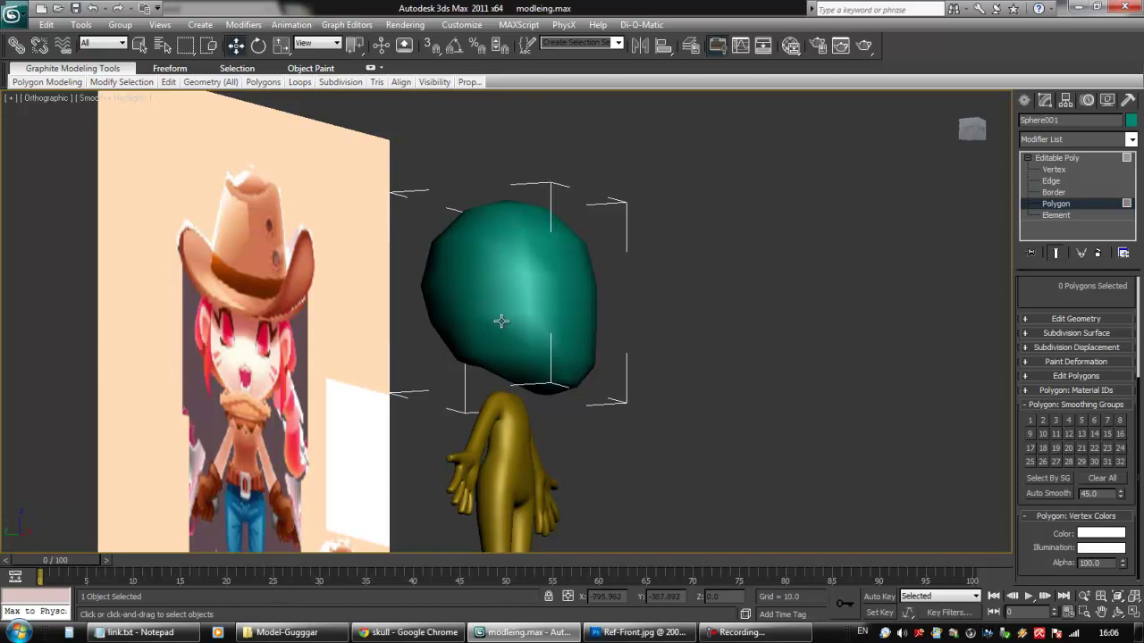
{"action": "middle_click_drag", "start_coordinate": [671, 410], "coordinate": [630, 407], "text": "alt"}
Step: Remove smoothing group 1 from all the head polygons and inspect the faceted shading around the head
{"action": "left_click_drag", "start_coordinate": [446, 178], "coordinate": [677, 409]}
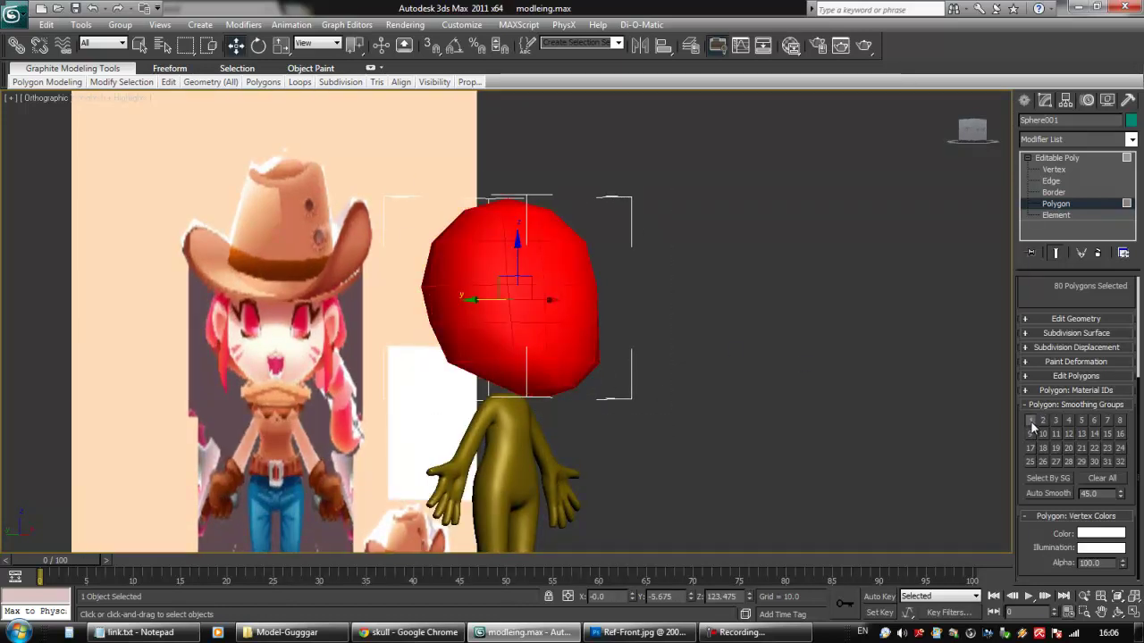
{"action": "left_click", "coordinate": [726, 346]}
{"action": "middle_click_drag", "start_coordinate": [661, 354], "coordinate": [673, 352], "text": "alt"}
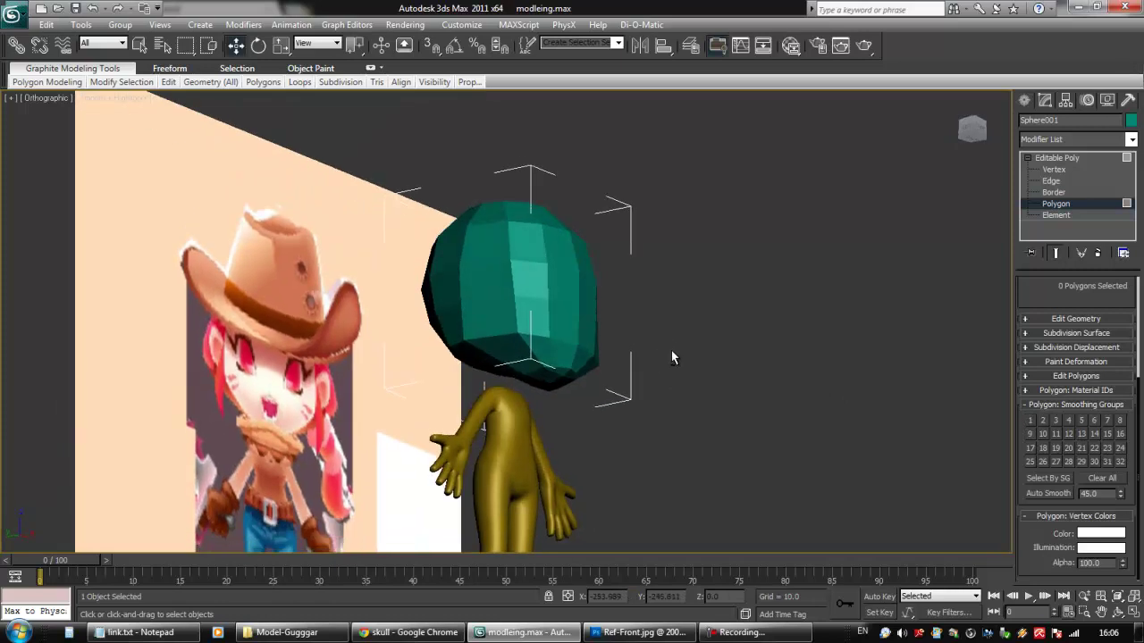
{"action": "mouse_move", "coordinate": [599, 335]}
{"action": "middle_mouse_down", "text": "alt"}
{"action": "mouse_move", "coordinate": [536, 337]}
{"action": "mouse_move", "coordinate": [592, 339]}
{"action": "middle_mouse_up", "text": "alt"}
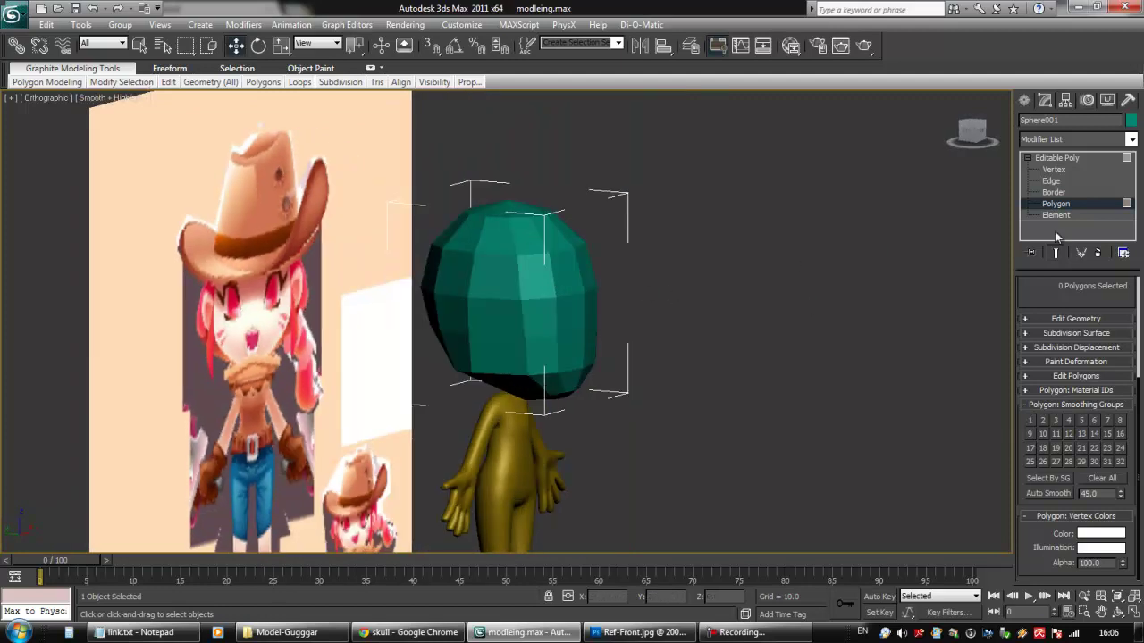
{"action": "middle_click_drag", "start_coordinate": [760, 322], "coordinate": [596, 426], "text": "alt"}
{"action": "middle_click_drag", "start_coordinate": [700, 318], "coordinate": [619, 361], "text": "alt"}
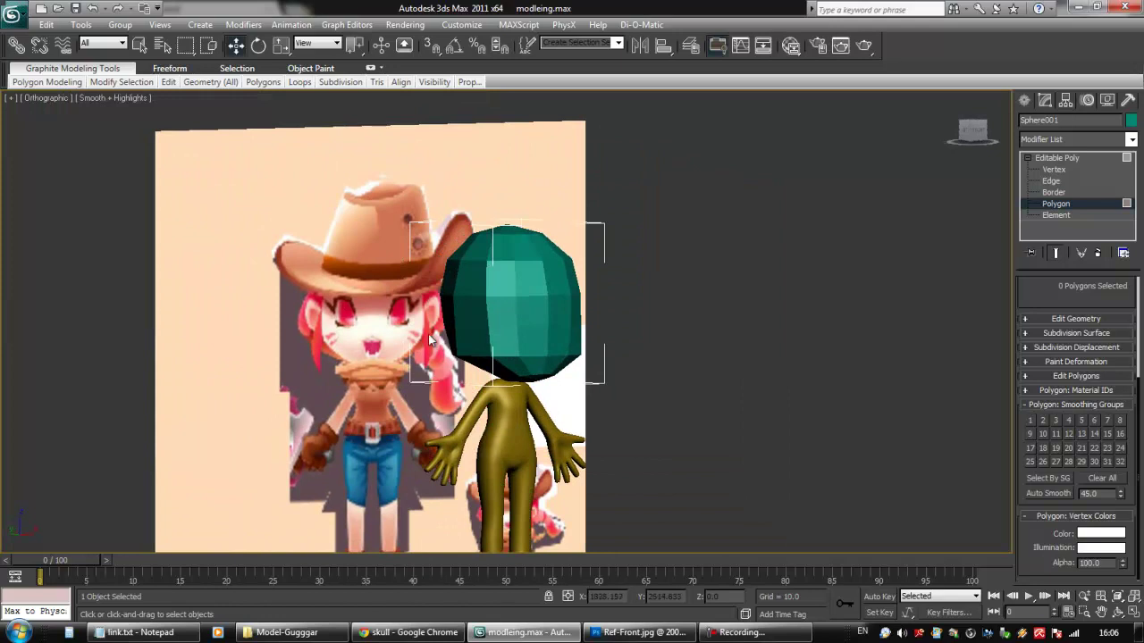
{"action": "middle_click_drag", "start_coordinate": [499, 338], "coordinate": [513, 335], "text": "alt"}
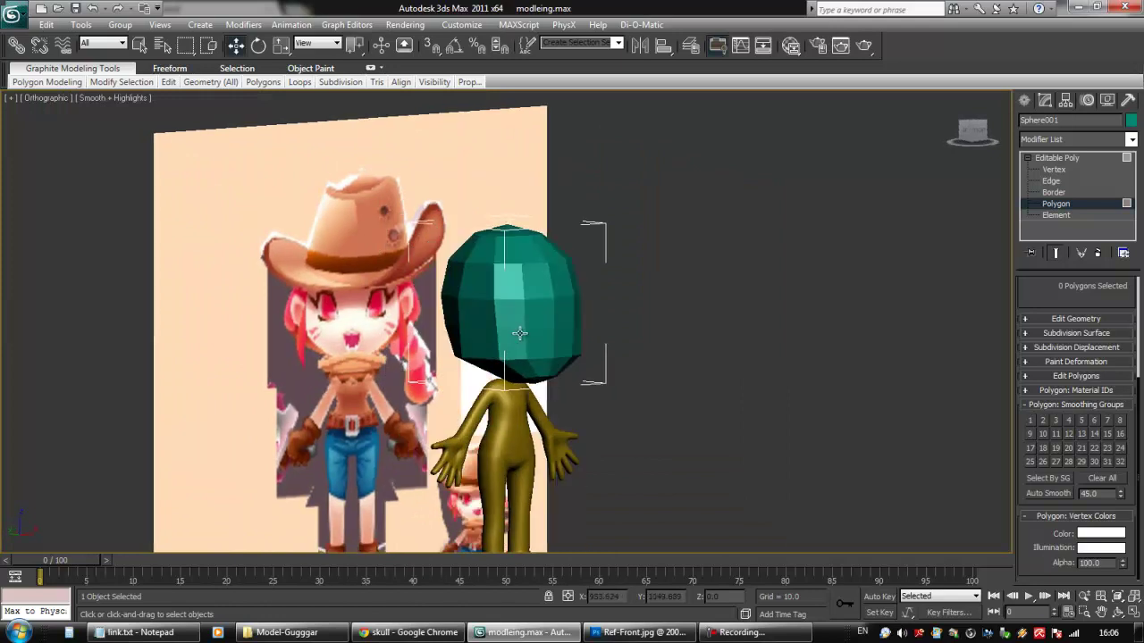